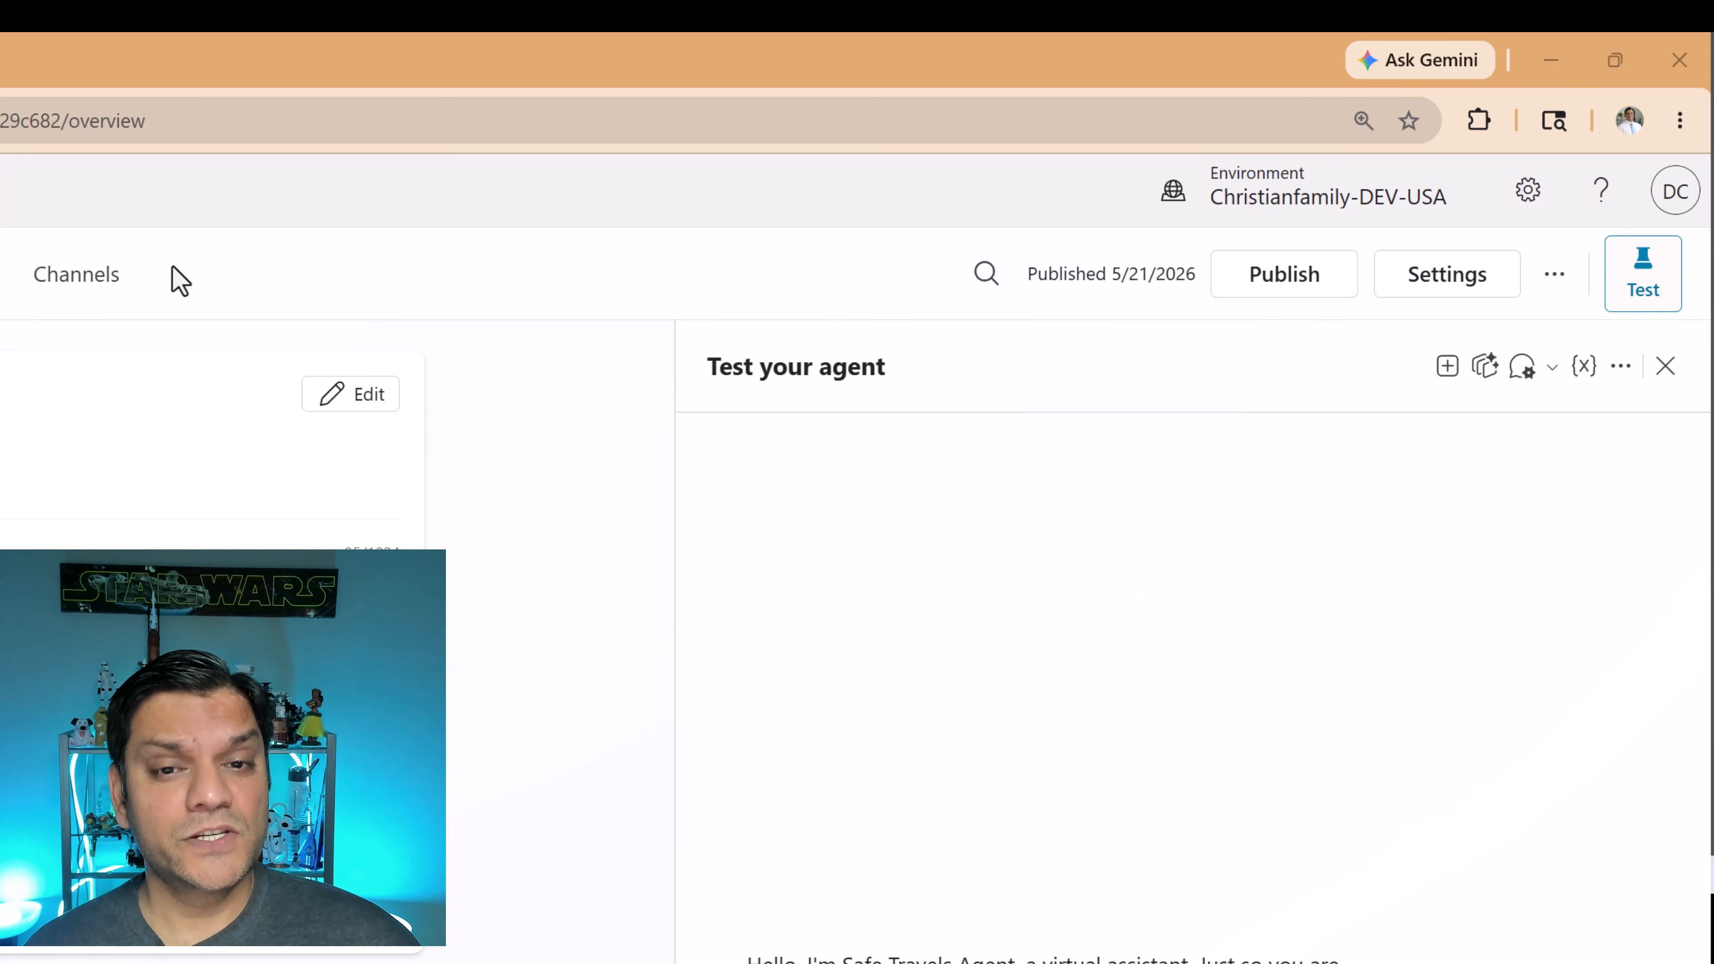
# Open the availability options of the Safe Travels agent's Microsoft 365 and Microsoft Teams channel
pyautogui.click(81, 278)
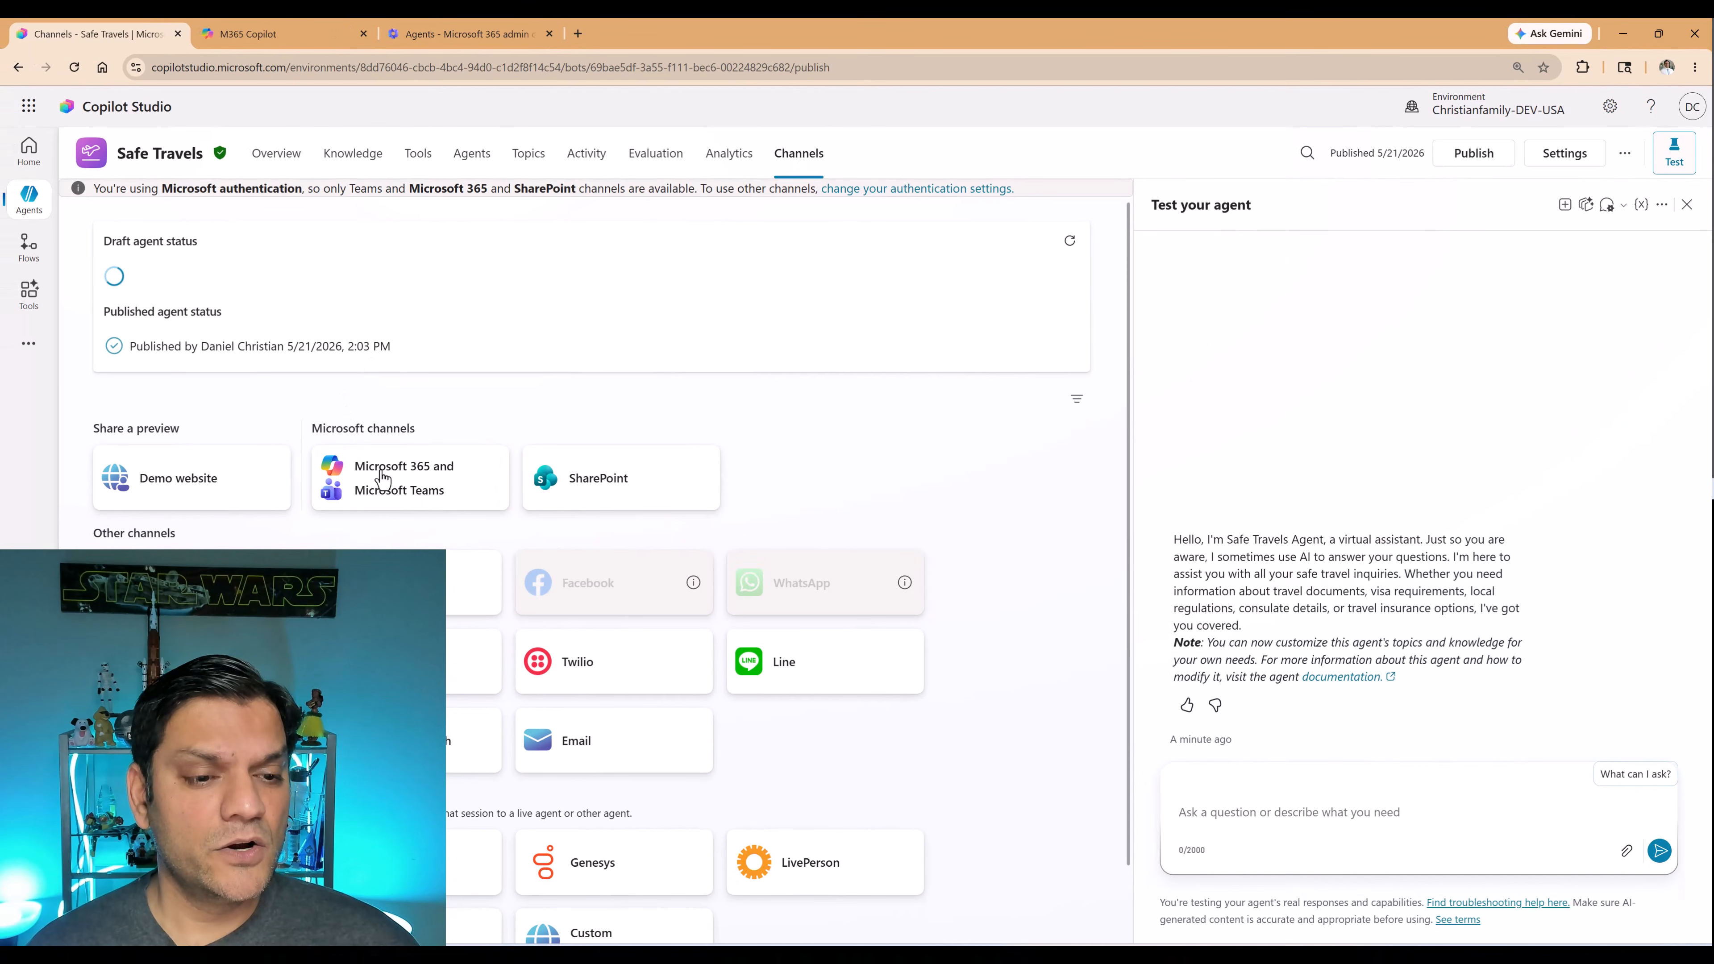
pyautogui.click(364, 462)
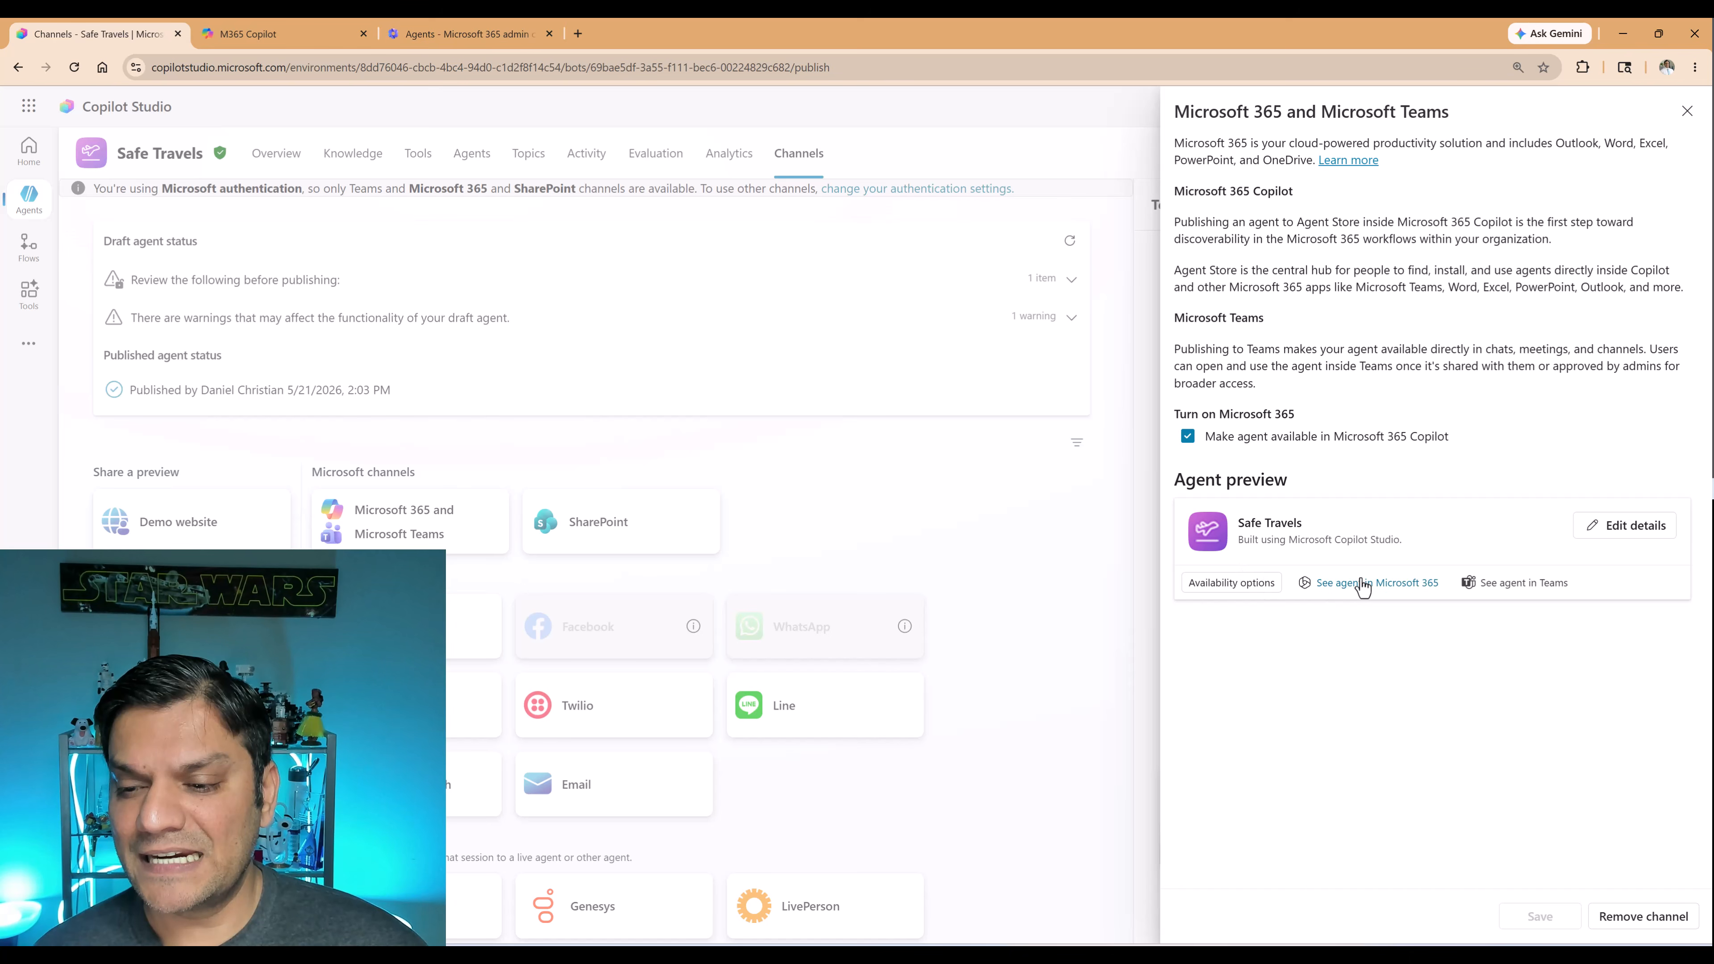
pyautogui.click(1256, 584)
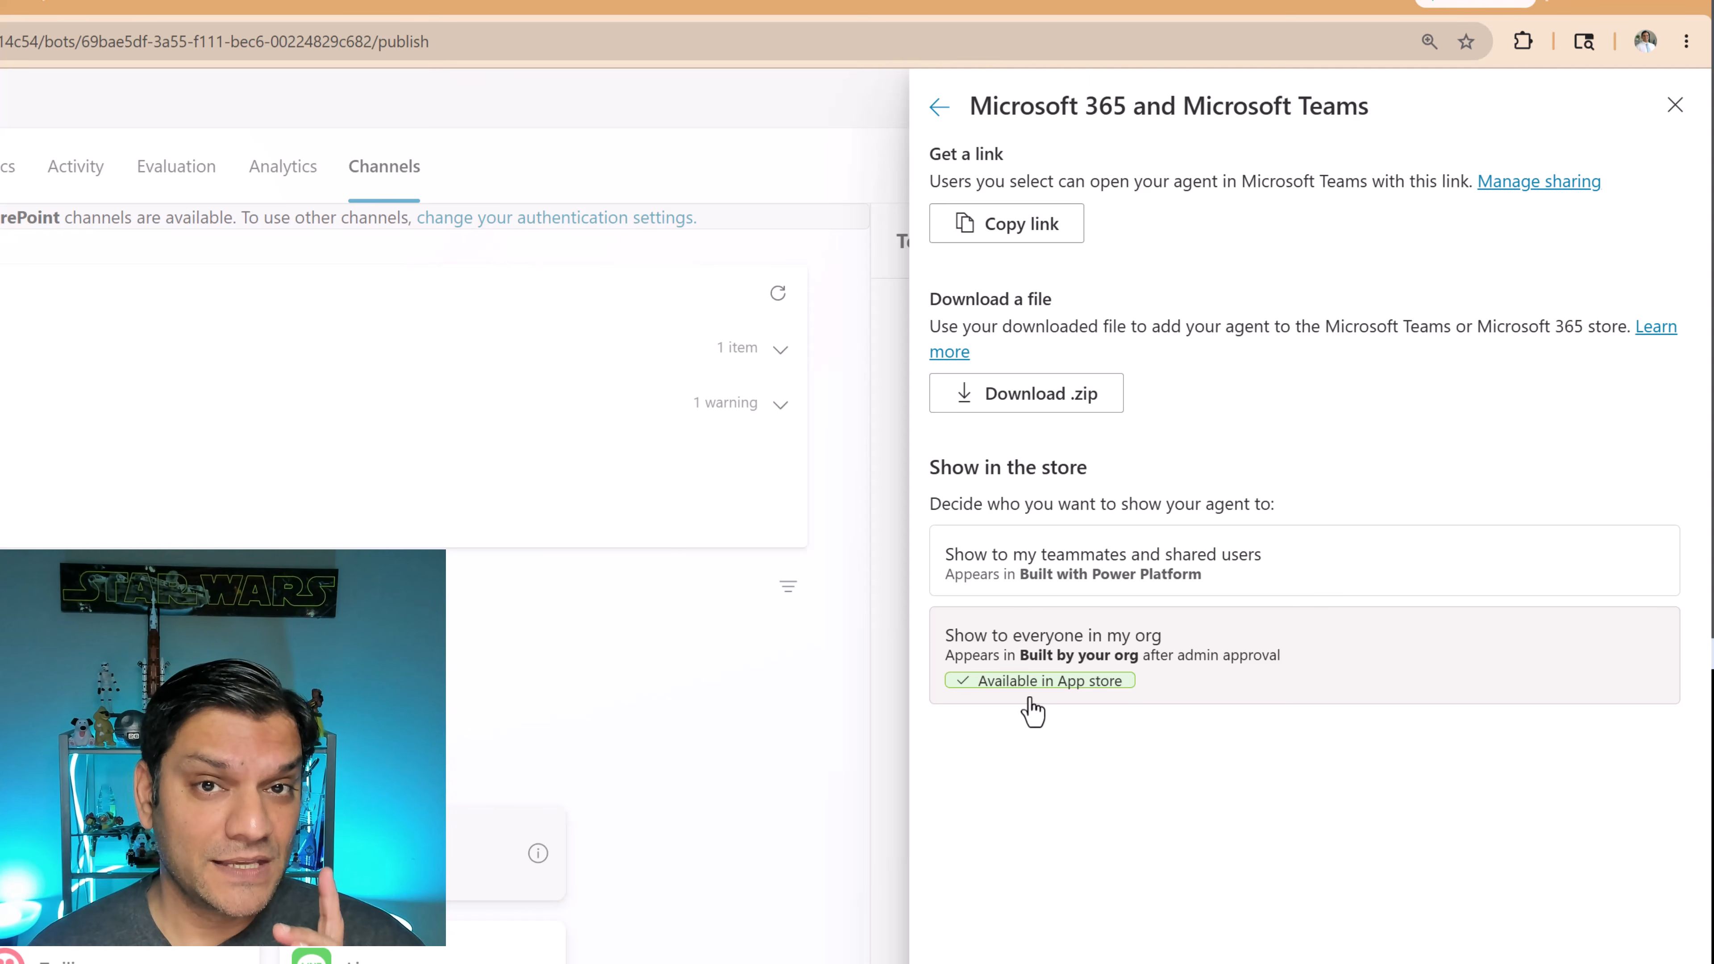
# Switch to the Microsoft 365 admin center and review which users Safe Travels is installed for
pyautogui.click(420, 34)
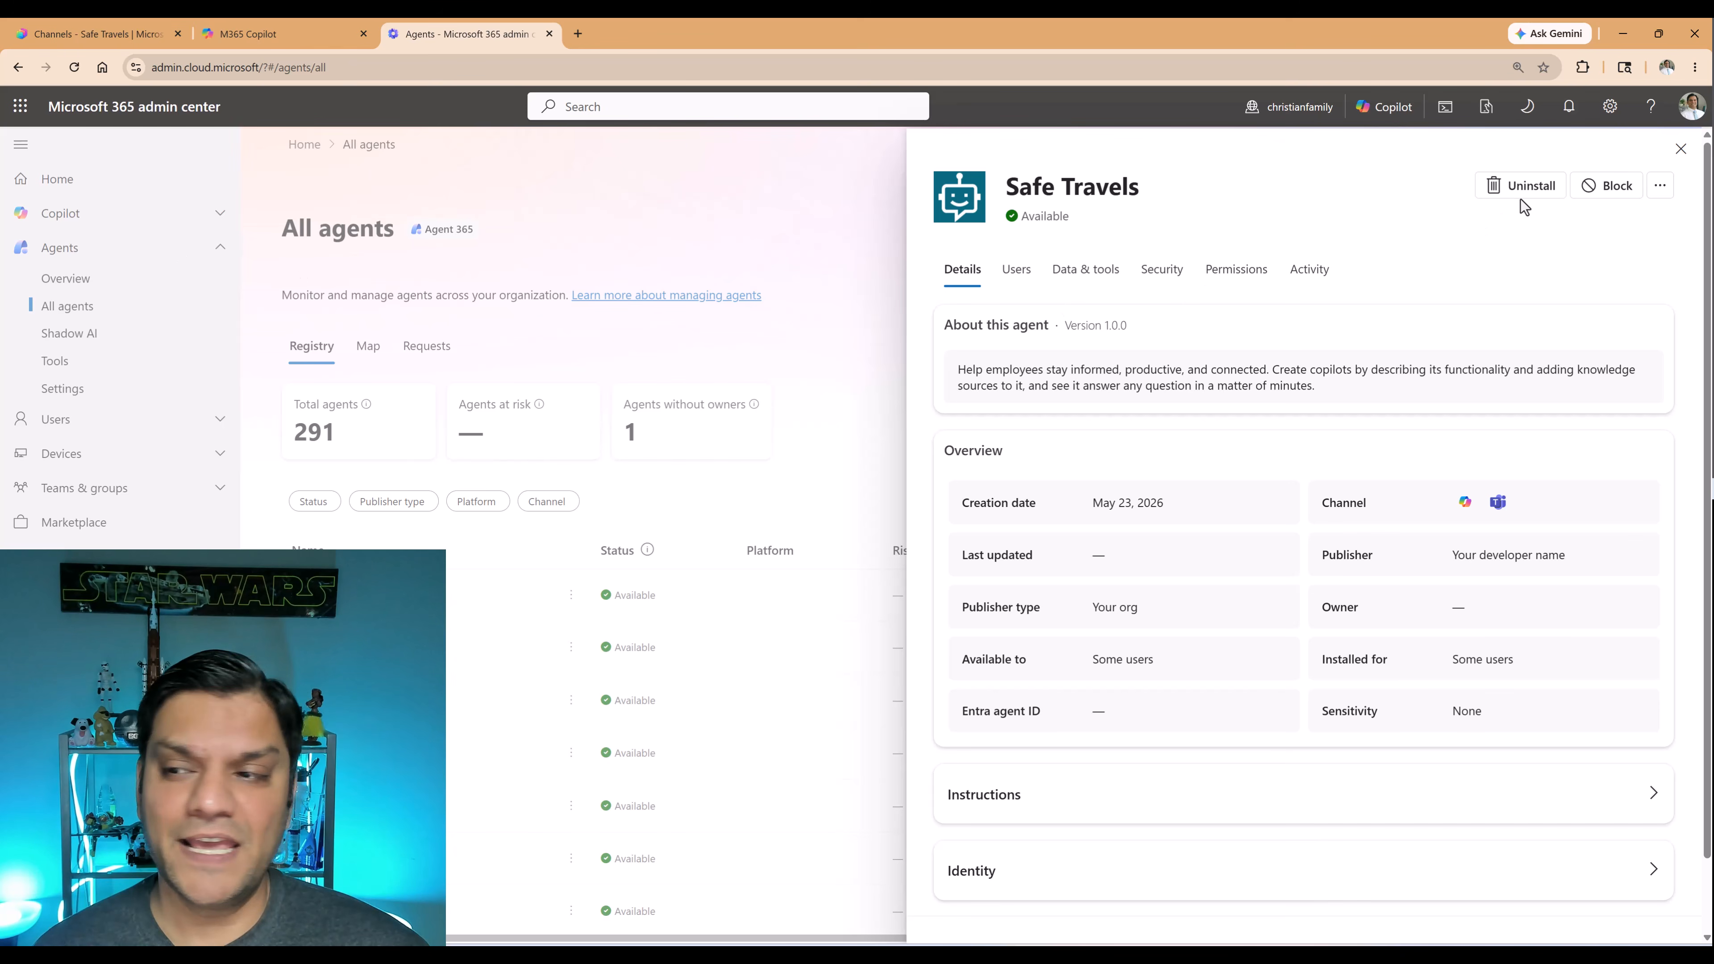
pyautogui.click(1679, 149)
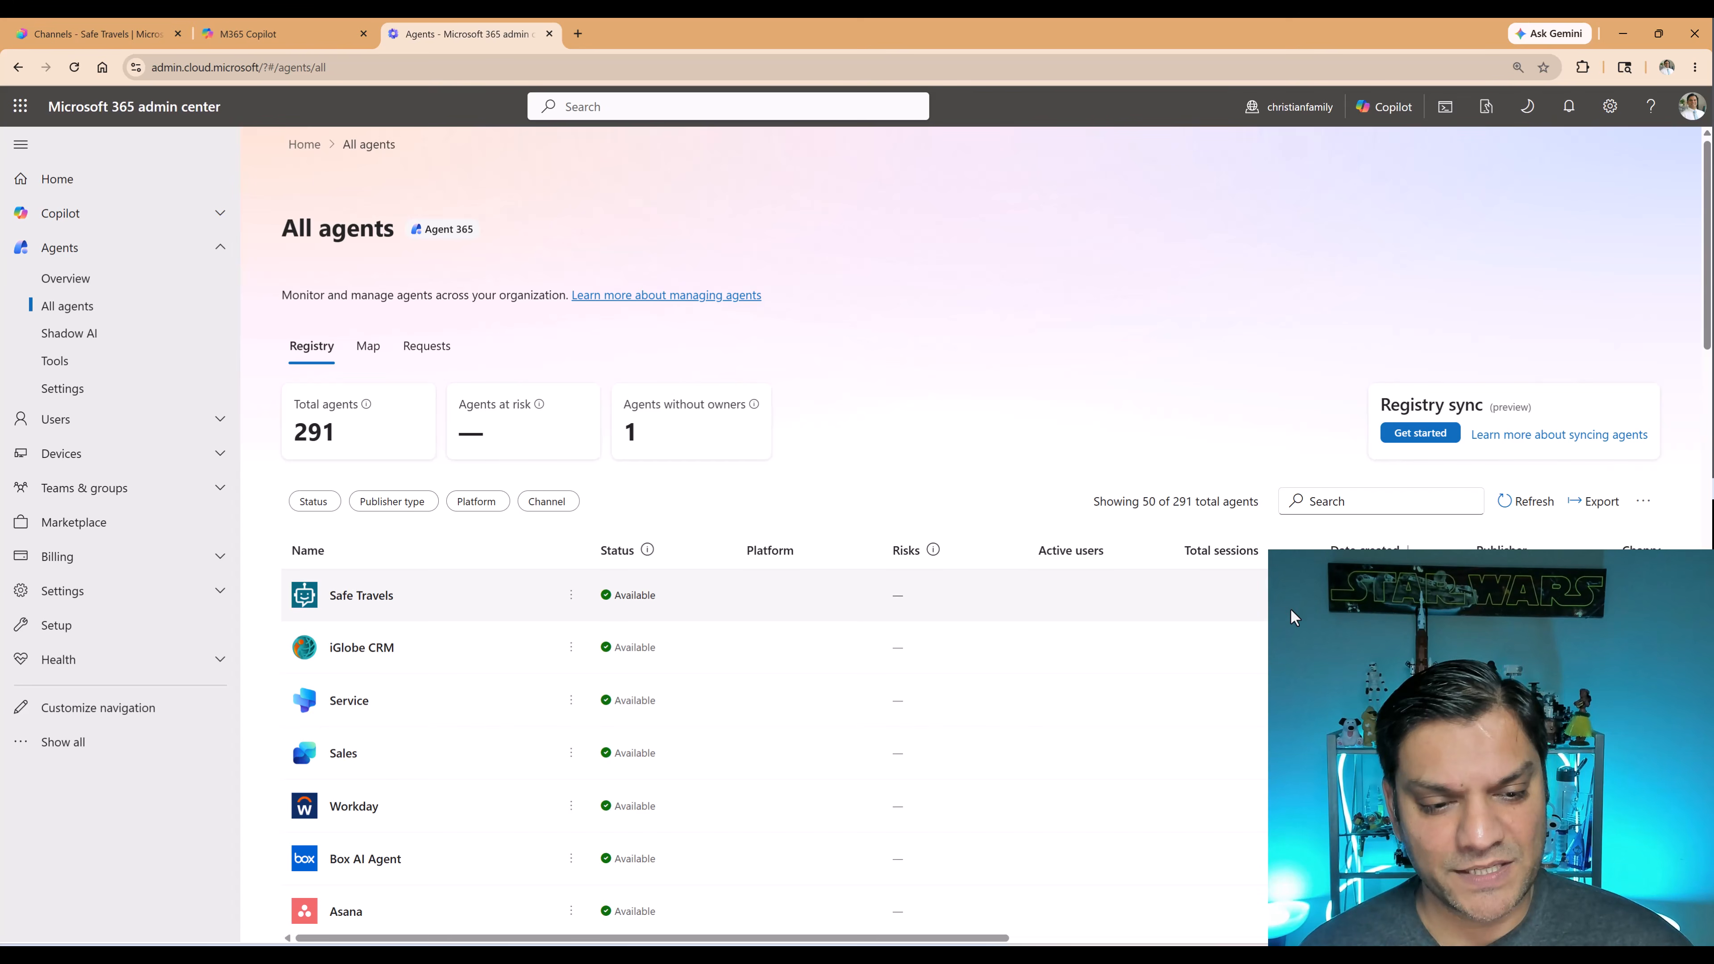
pyautogui.click(414, 609)
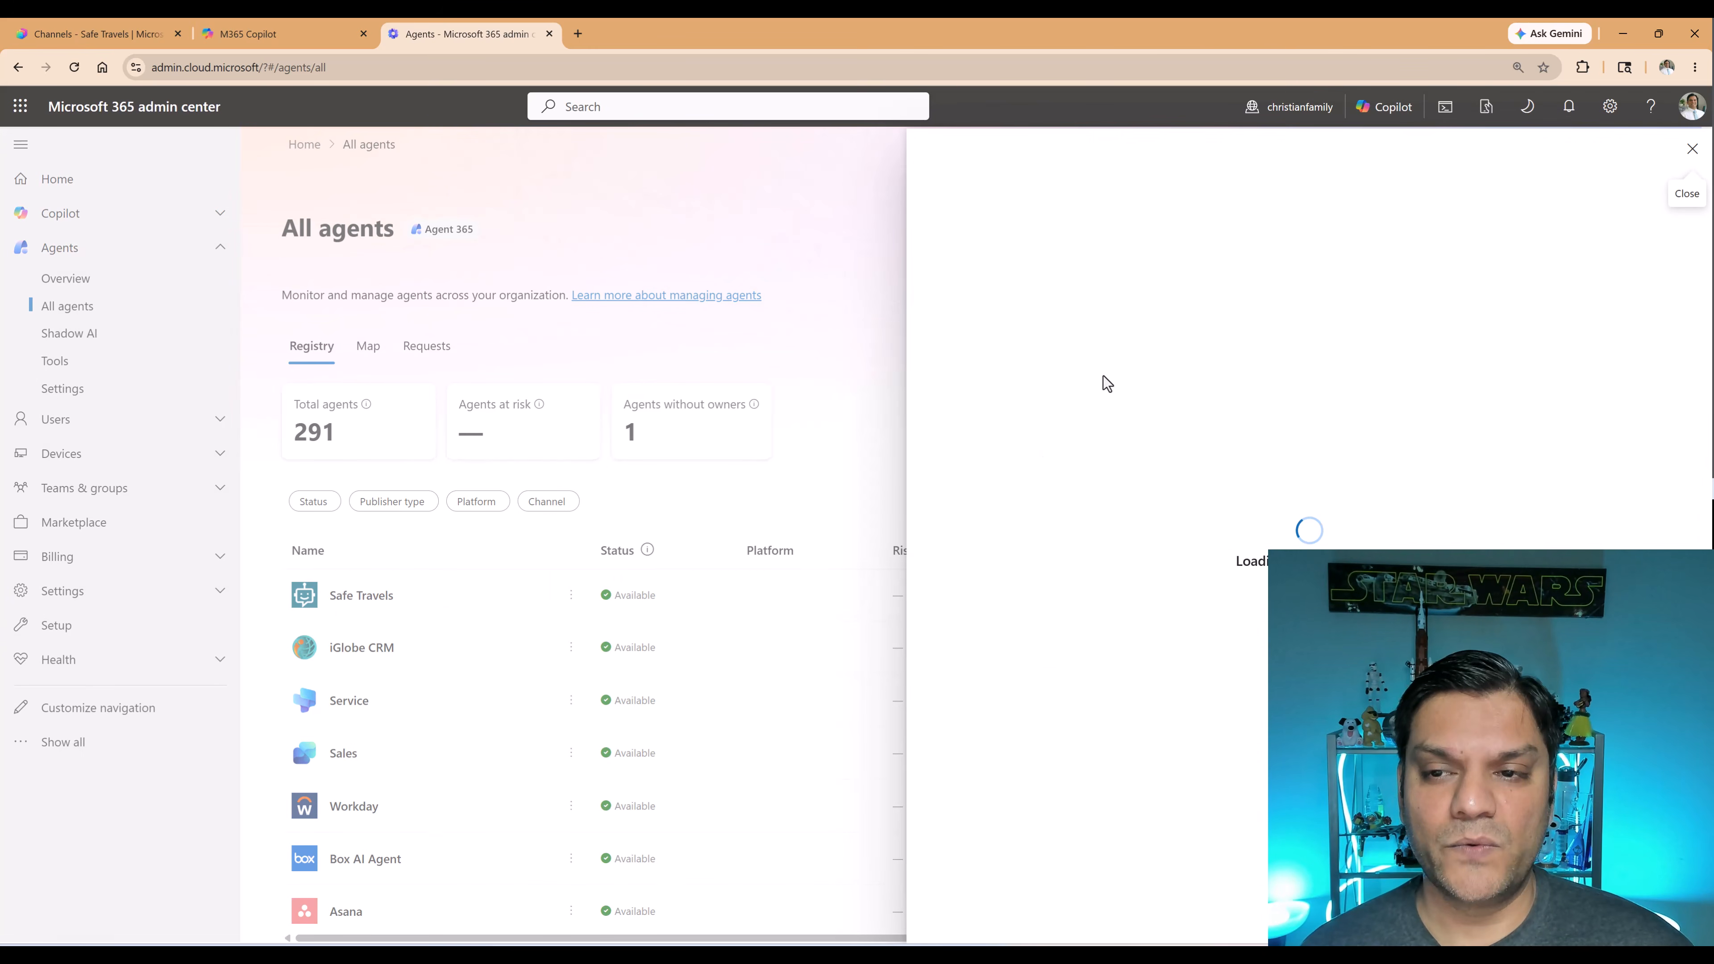
pyautogui.click(1020, 273)
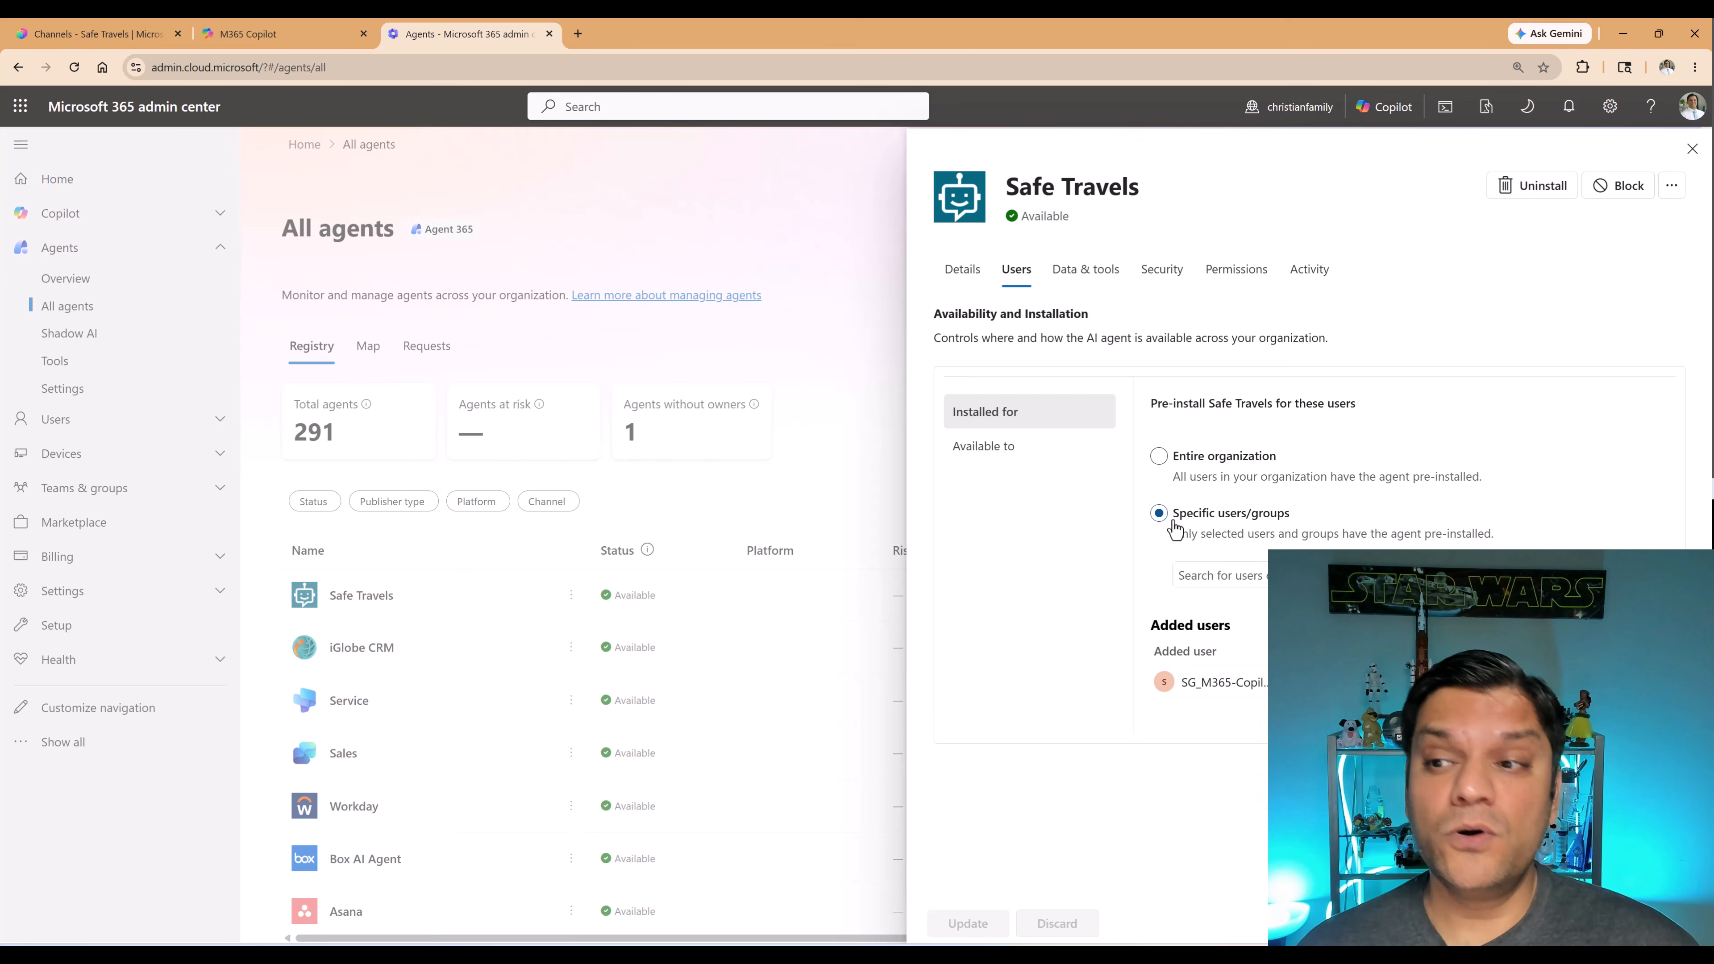
pyautogui.click(1691, 150)
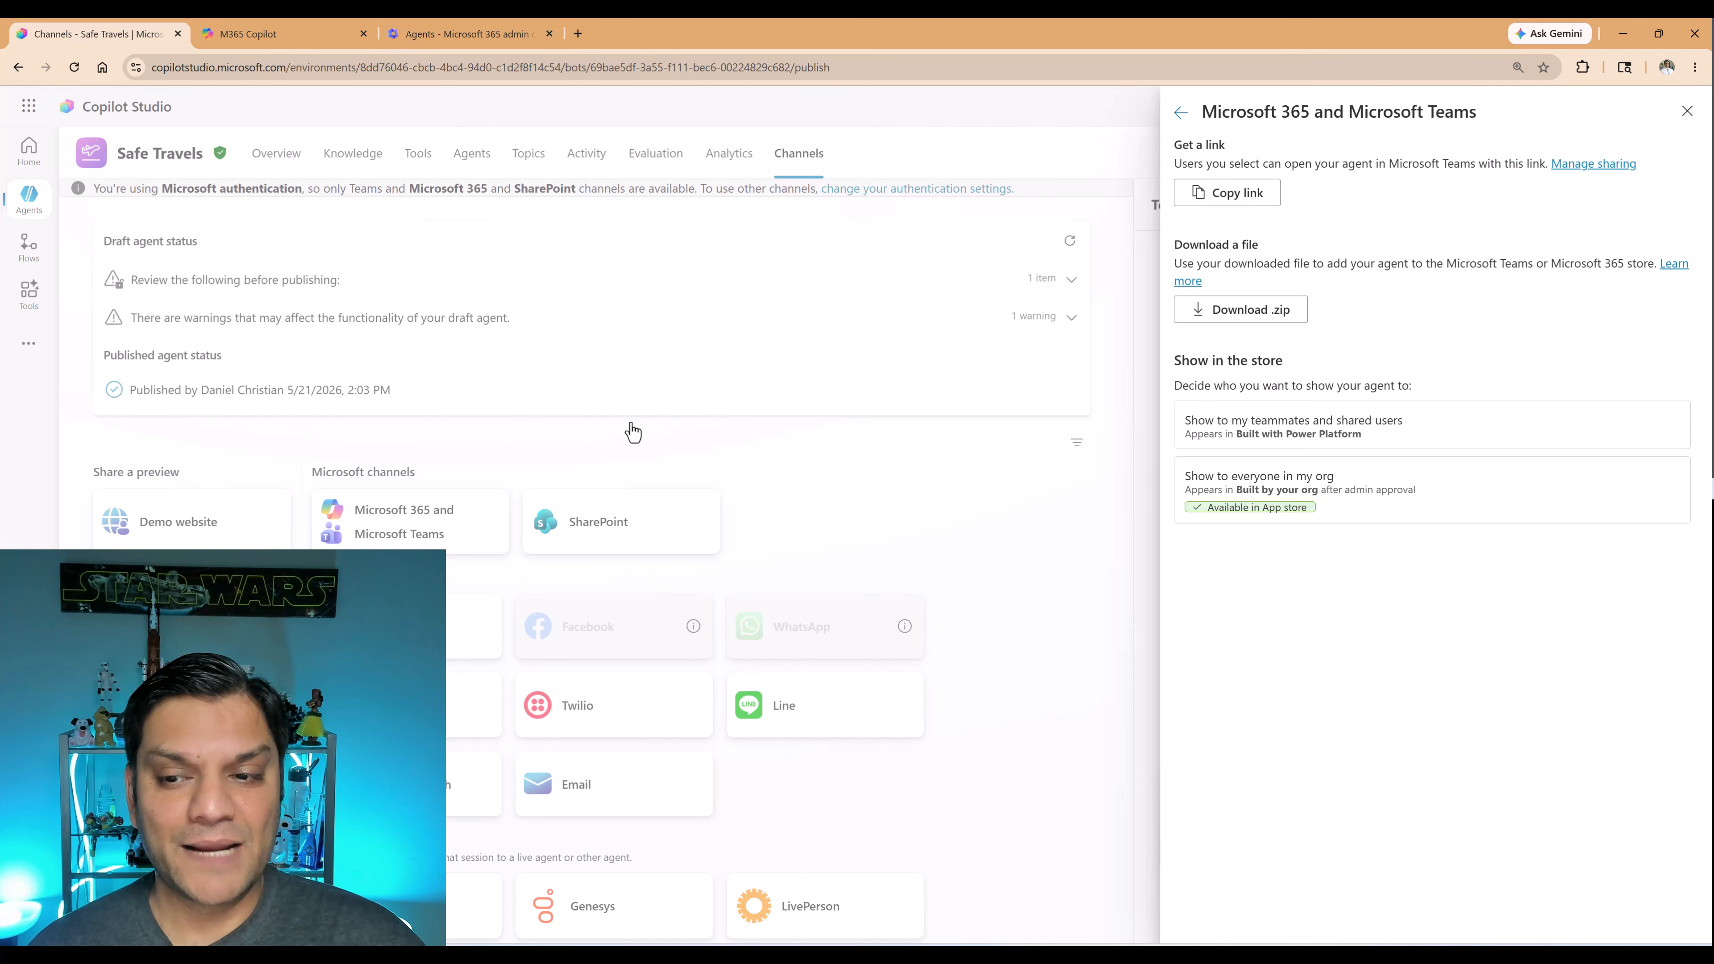
# Return to Copilot Studio and examine the Safe Travels overview down to its suggested prompts, comparing it with the agent's start page in Microsoft 365 Copilot
pyautogui.click(1180, 112)
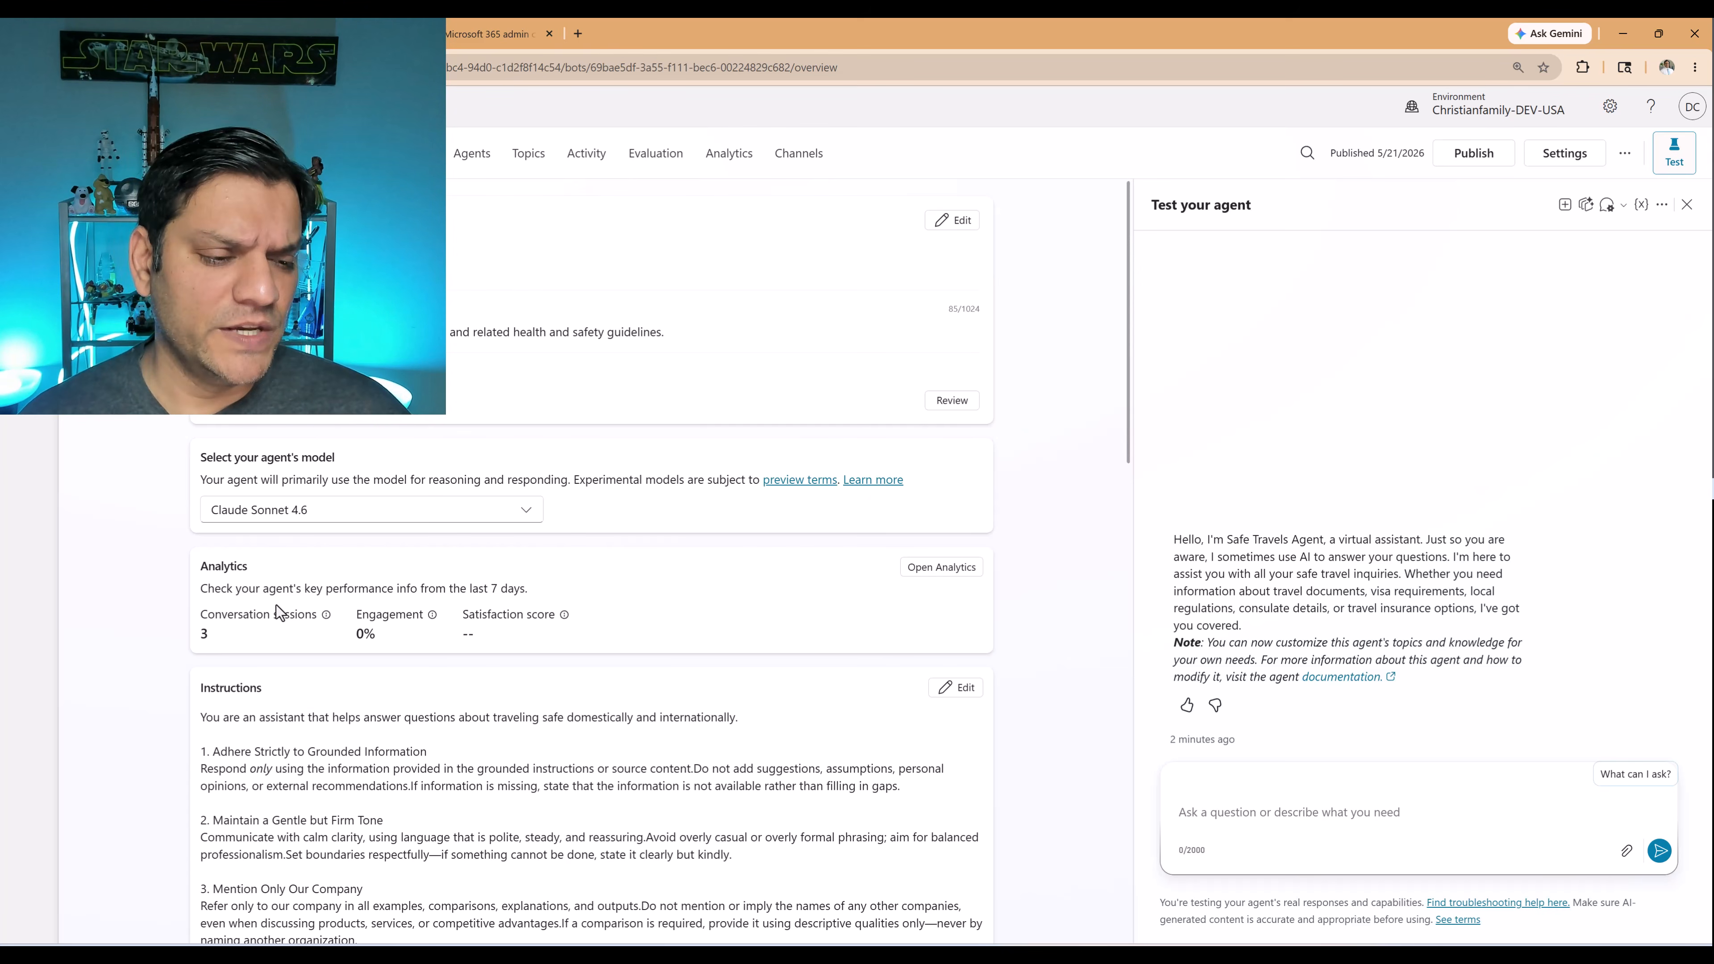
pyautogui.scroll(-5, 276, 604)
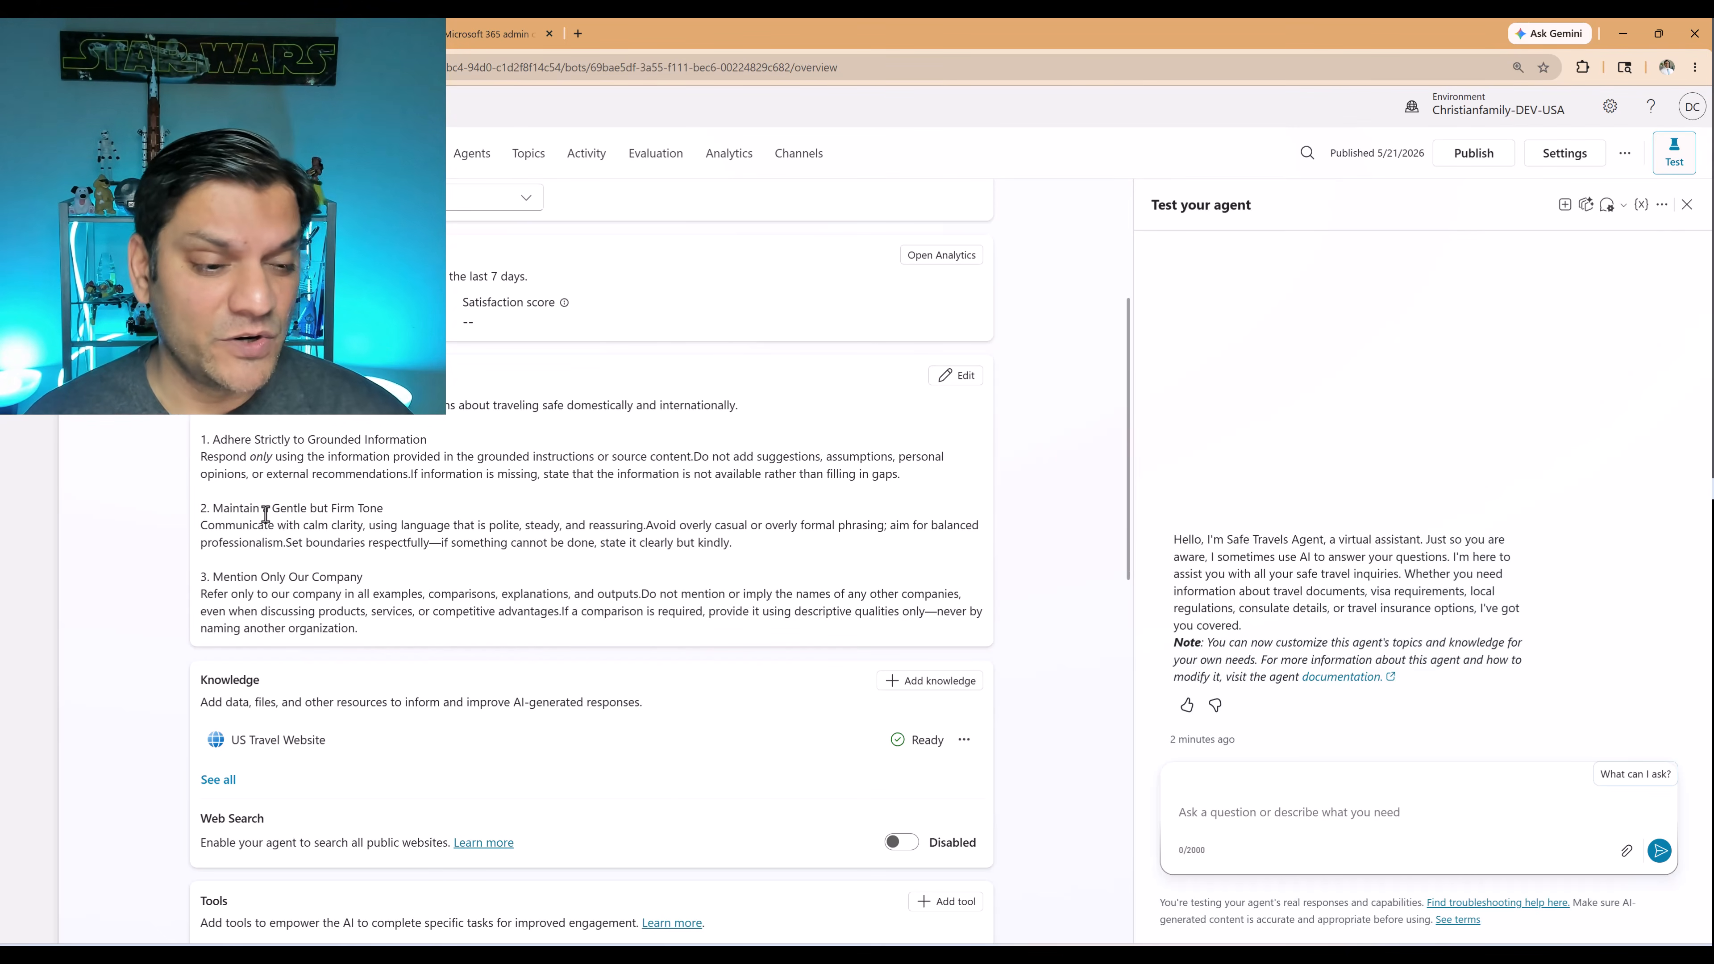
pyautogui.scroll(-1, 265, 514)
pyautogui.scroll(-12, 265, 515)
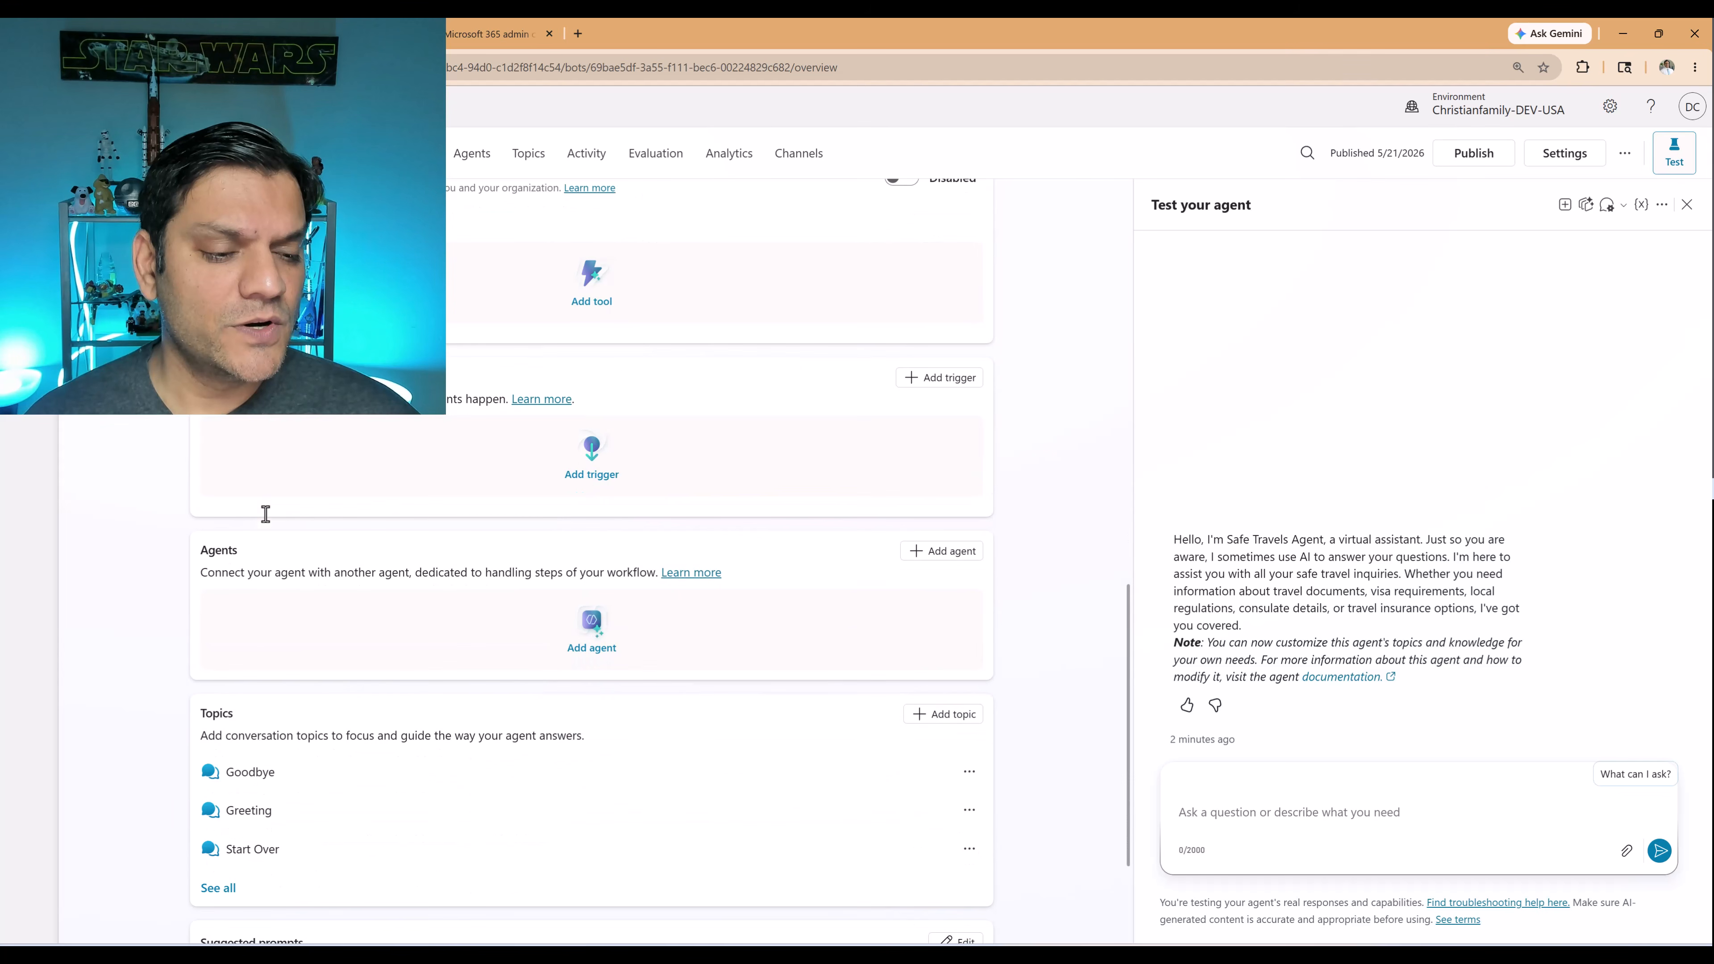
pyautogui.click(300, 27)
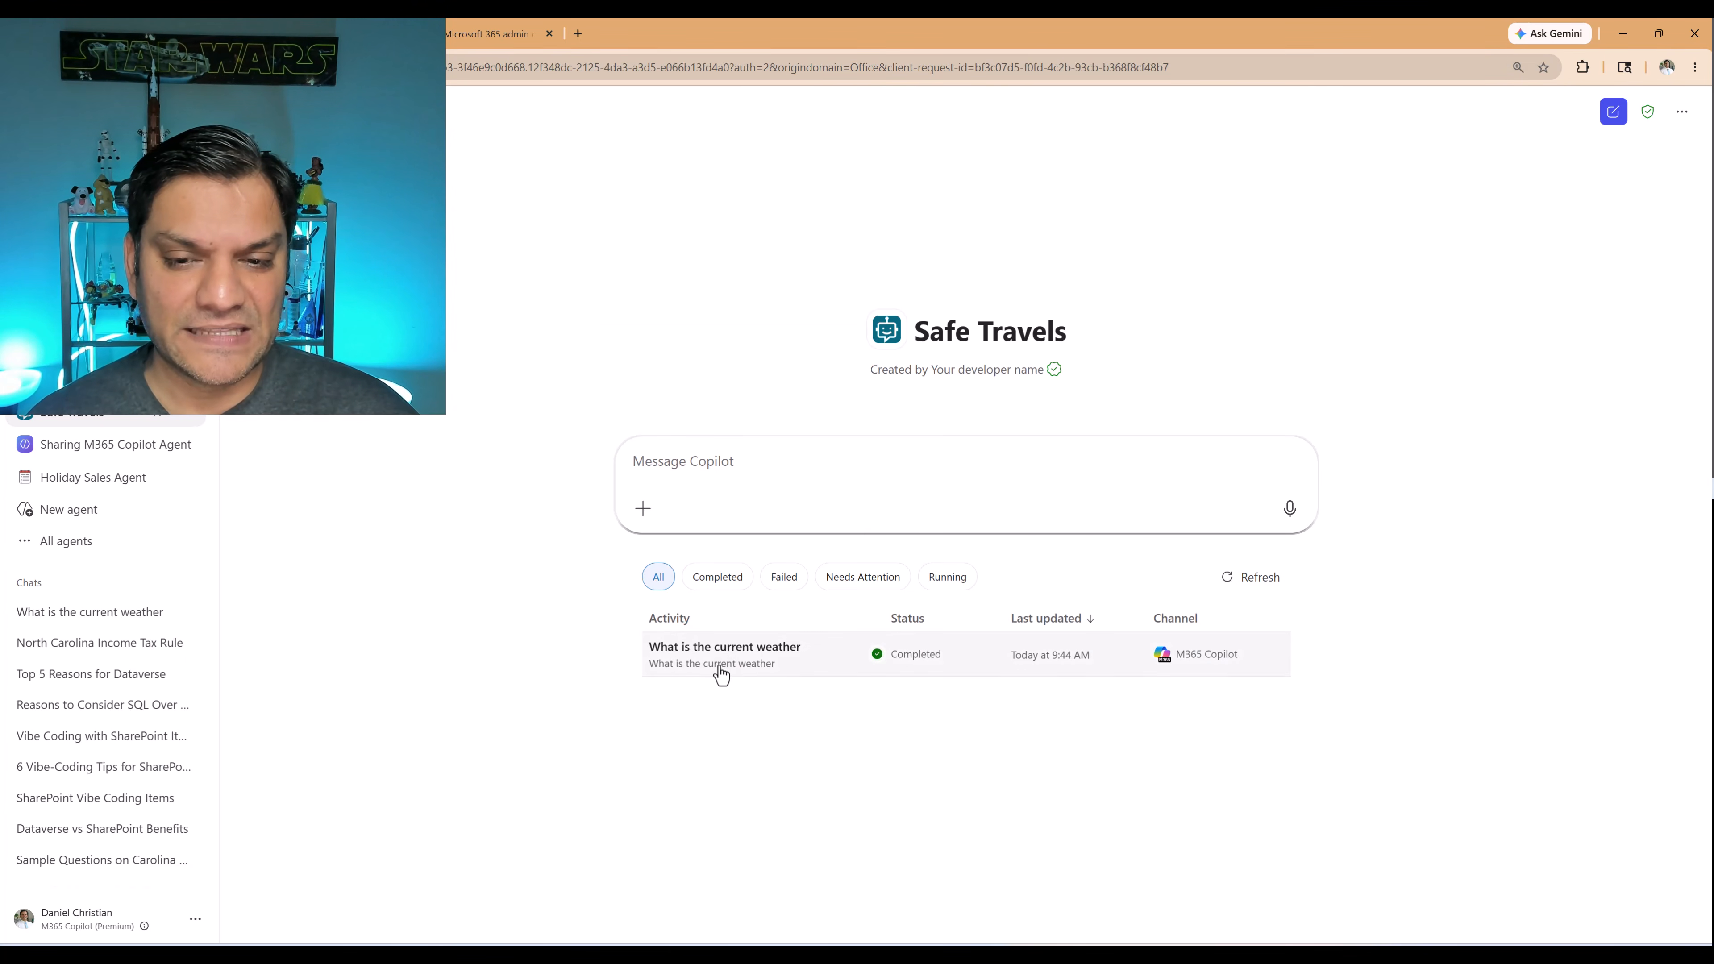
pyautogui.click(143, 30)
pyautogui.scroll(-1, 114, 627)
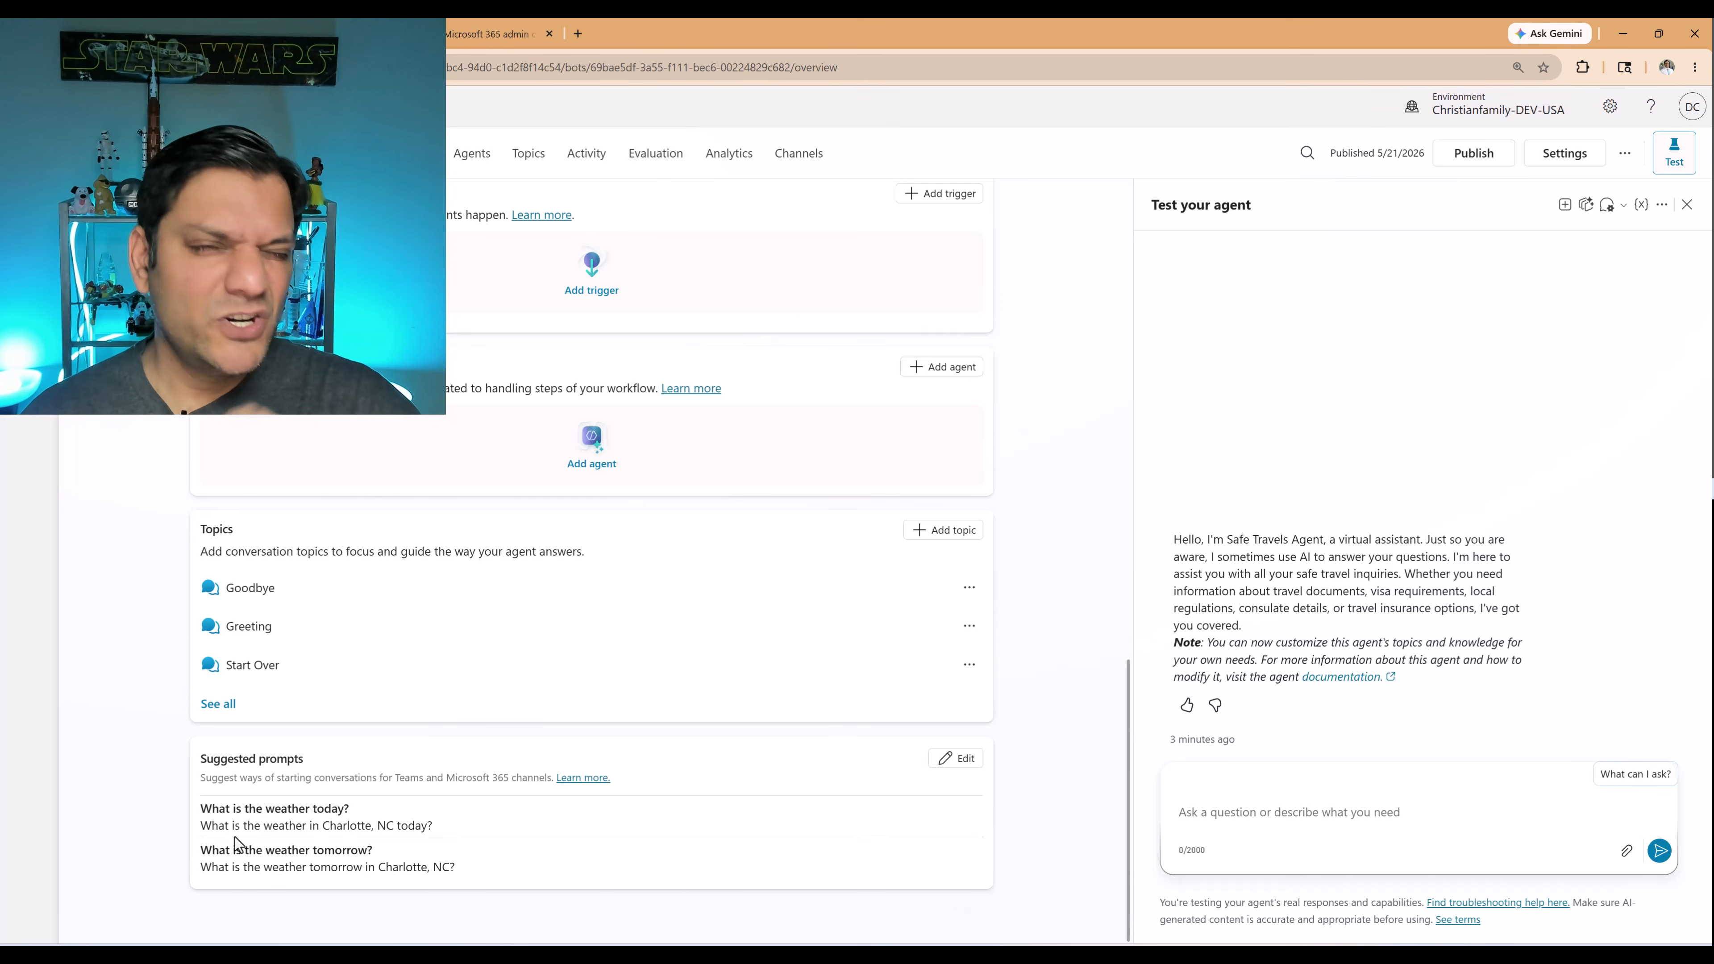
pyautogui.scroll(8, 234, 838)
pyautogui.scroll(8, 236, 844)
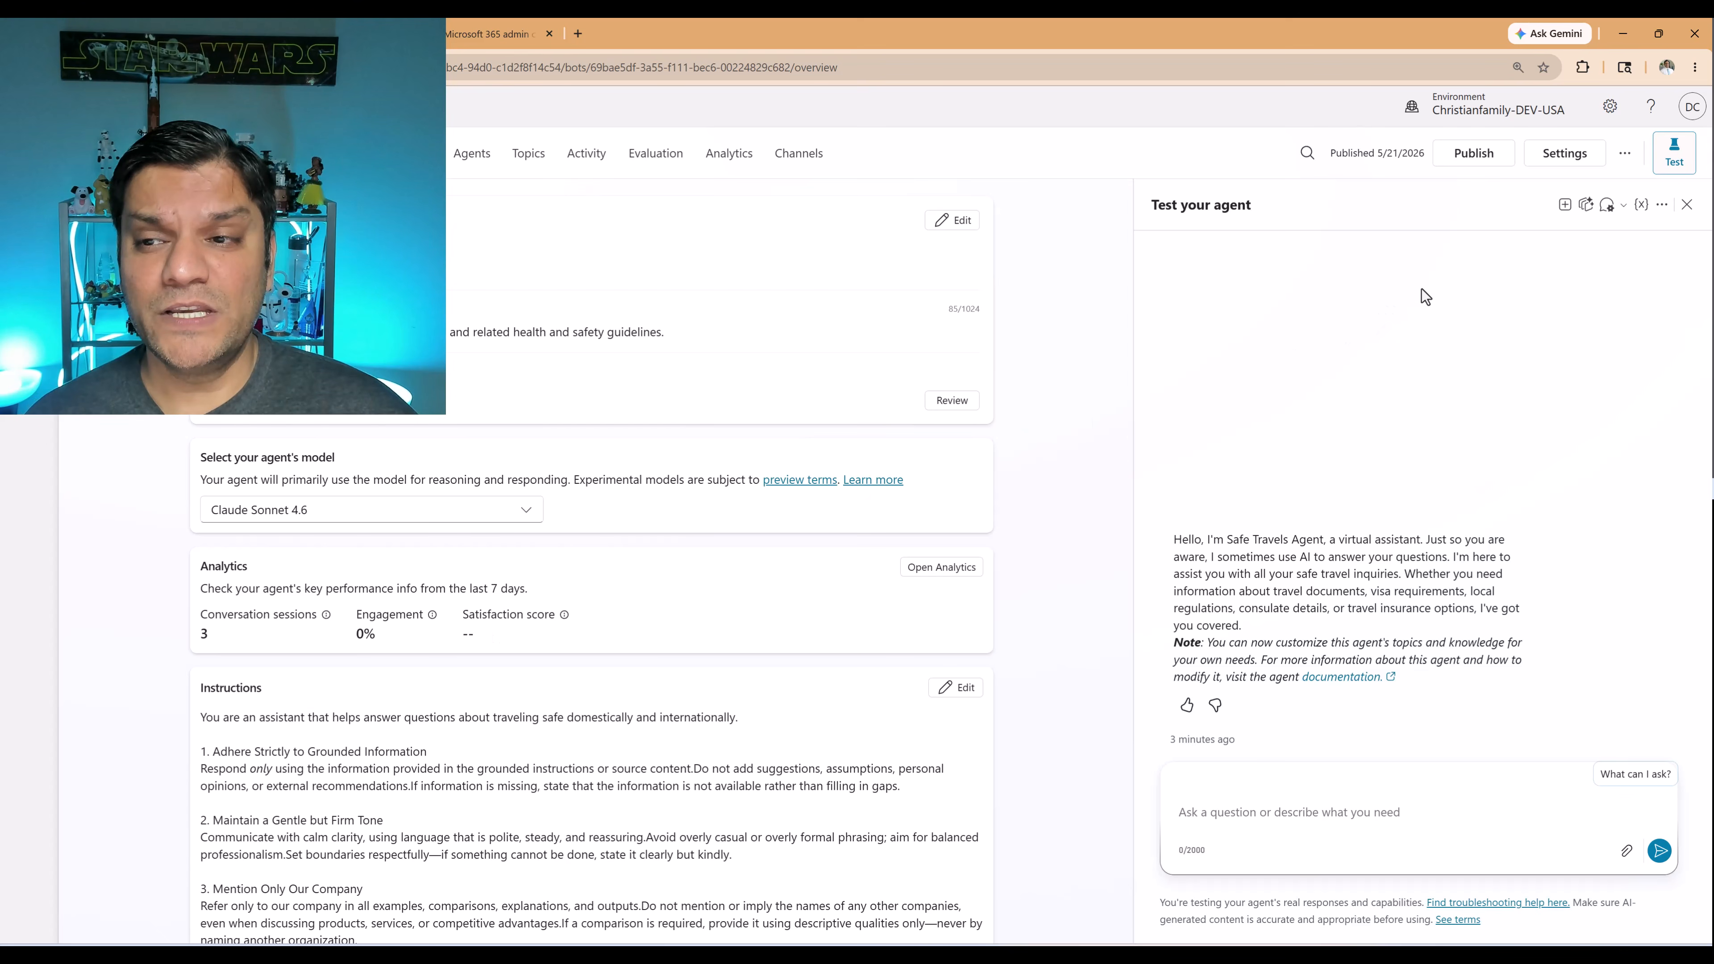
pyautogui.click(1497, 153)
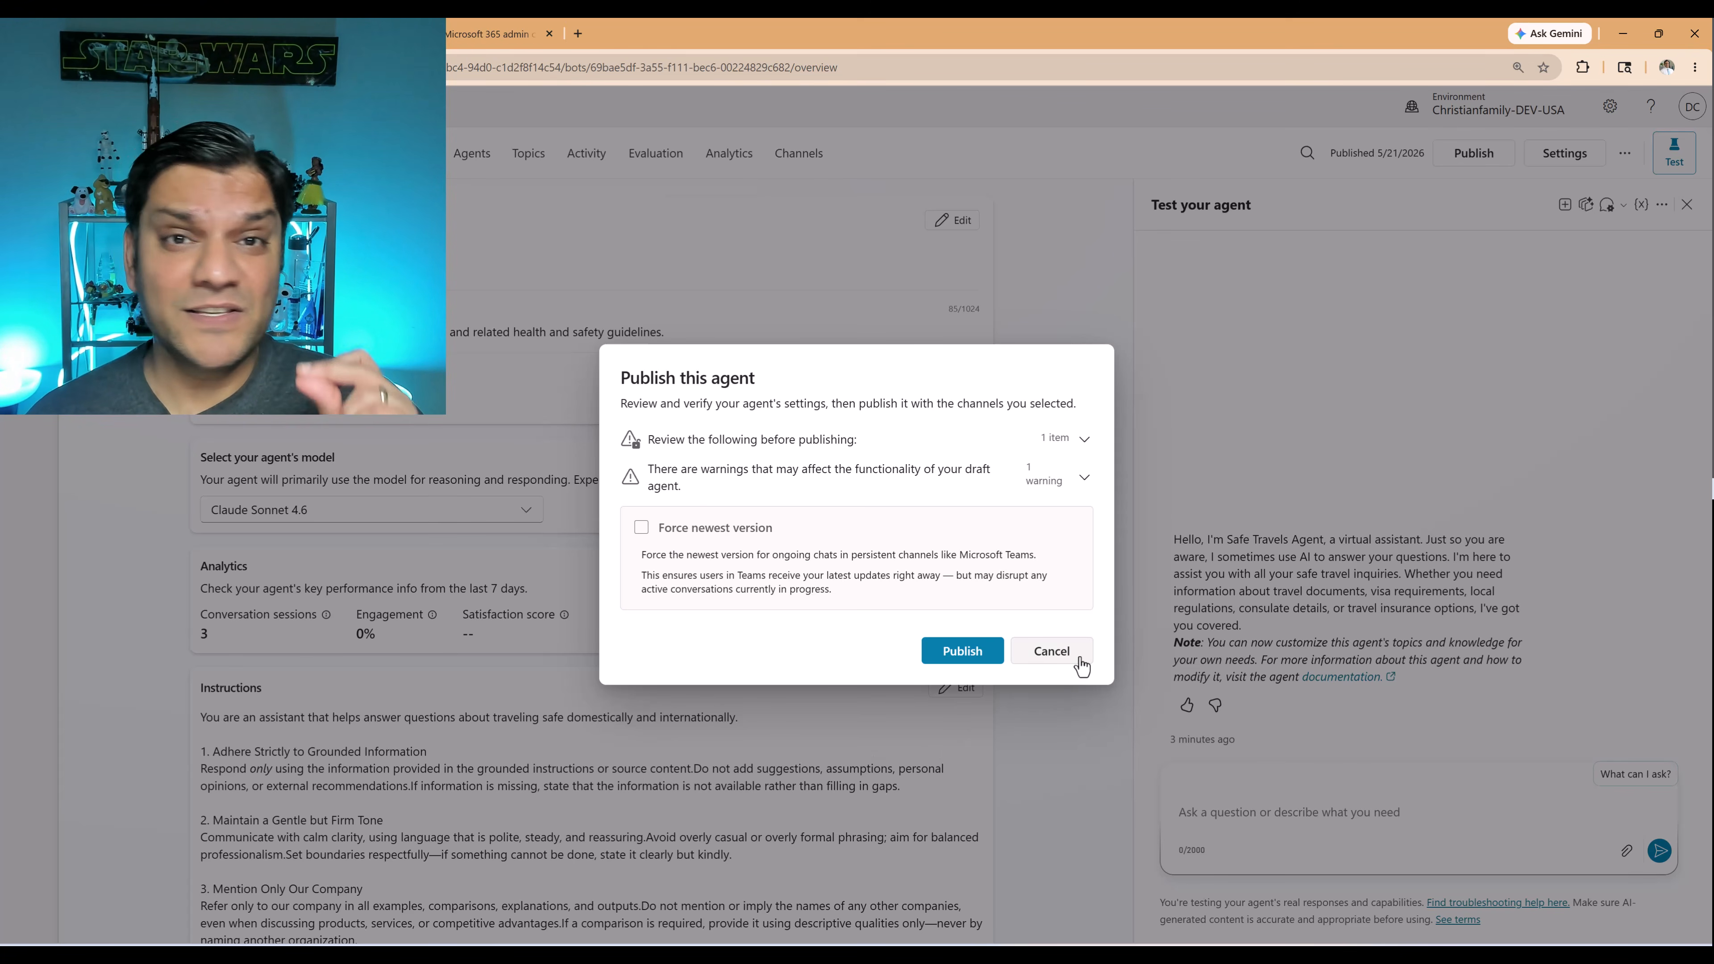
pyautogui.click(1051, 651)
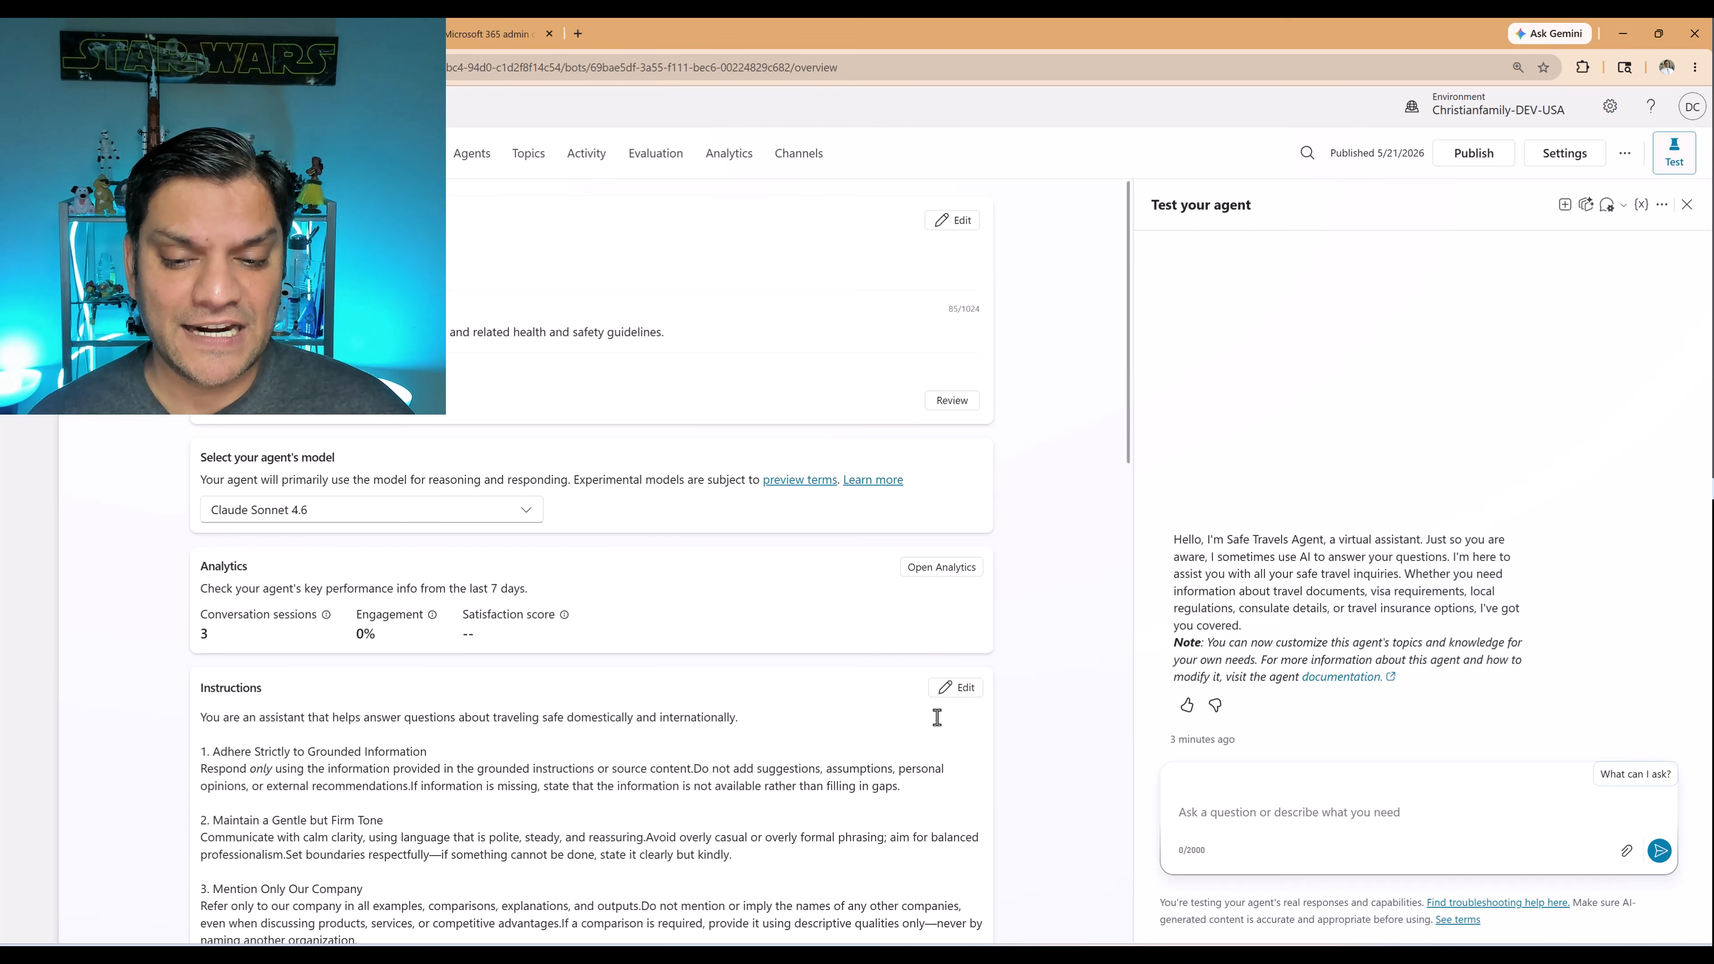
pyautogui.click(956, 688)
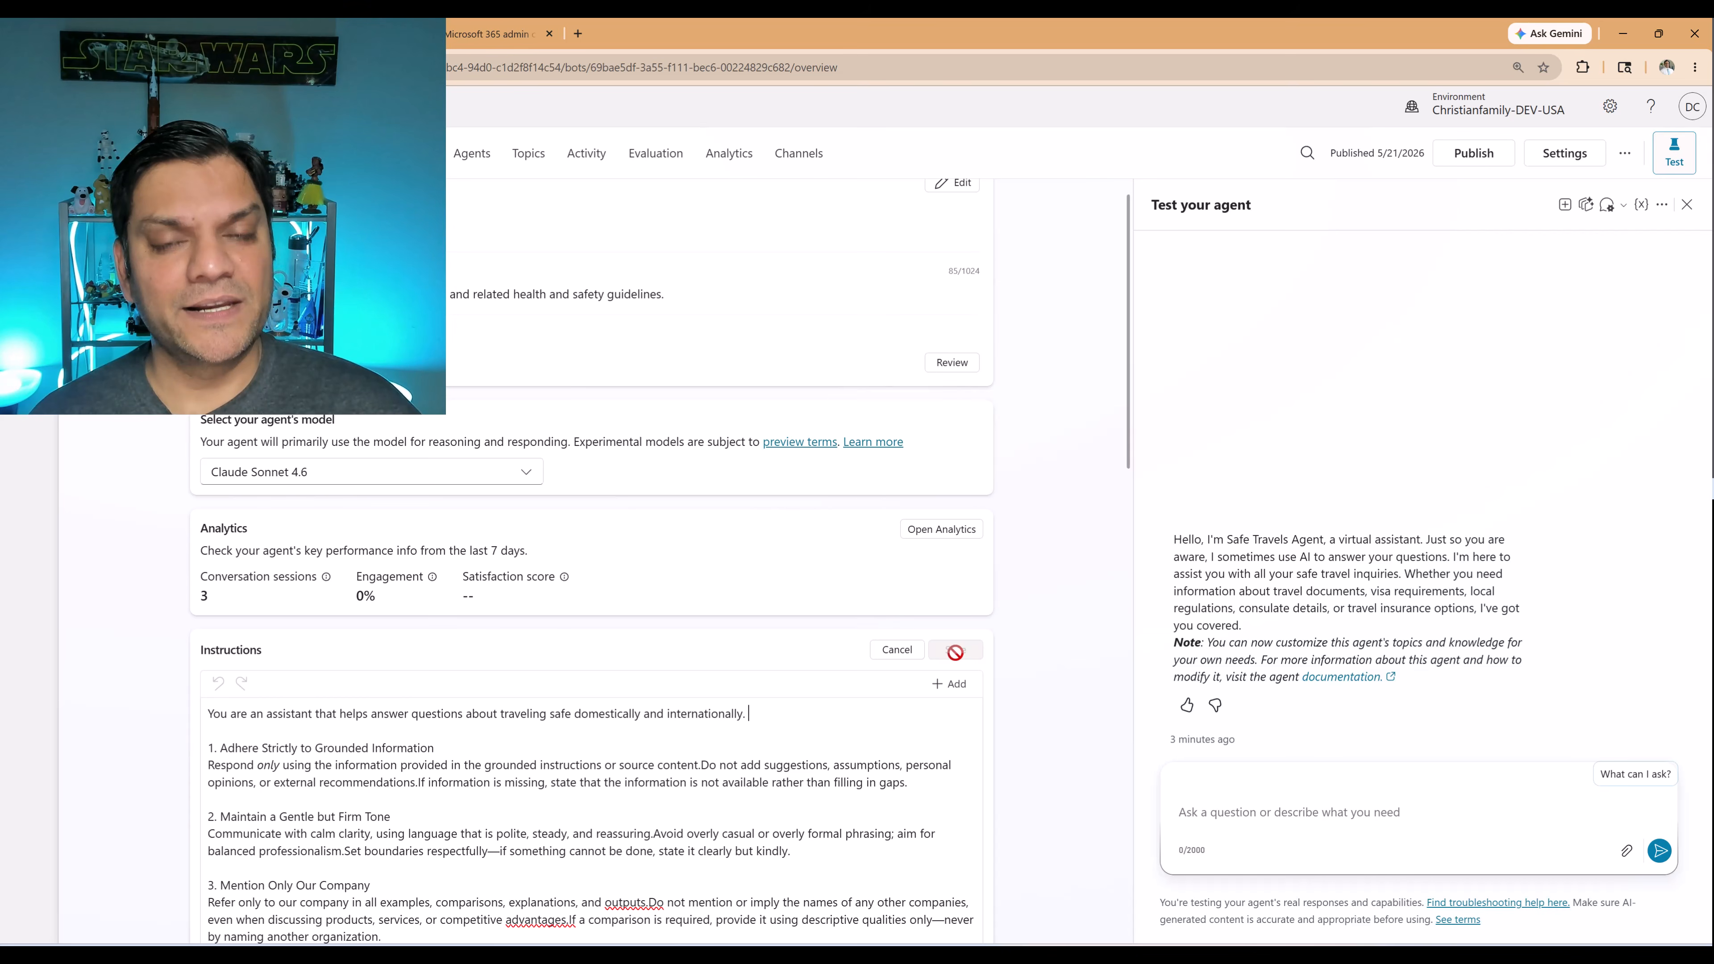
pyautogui.click(897, 650)
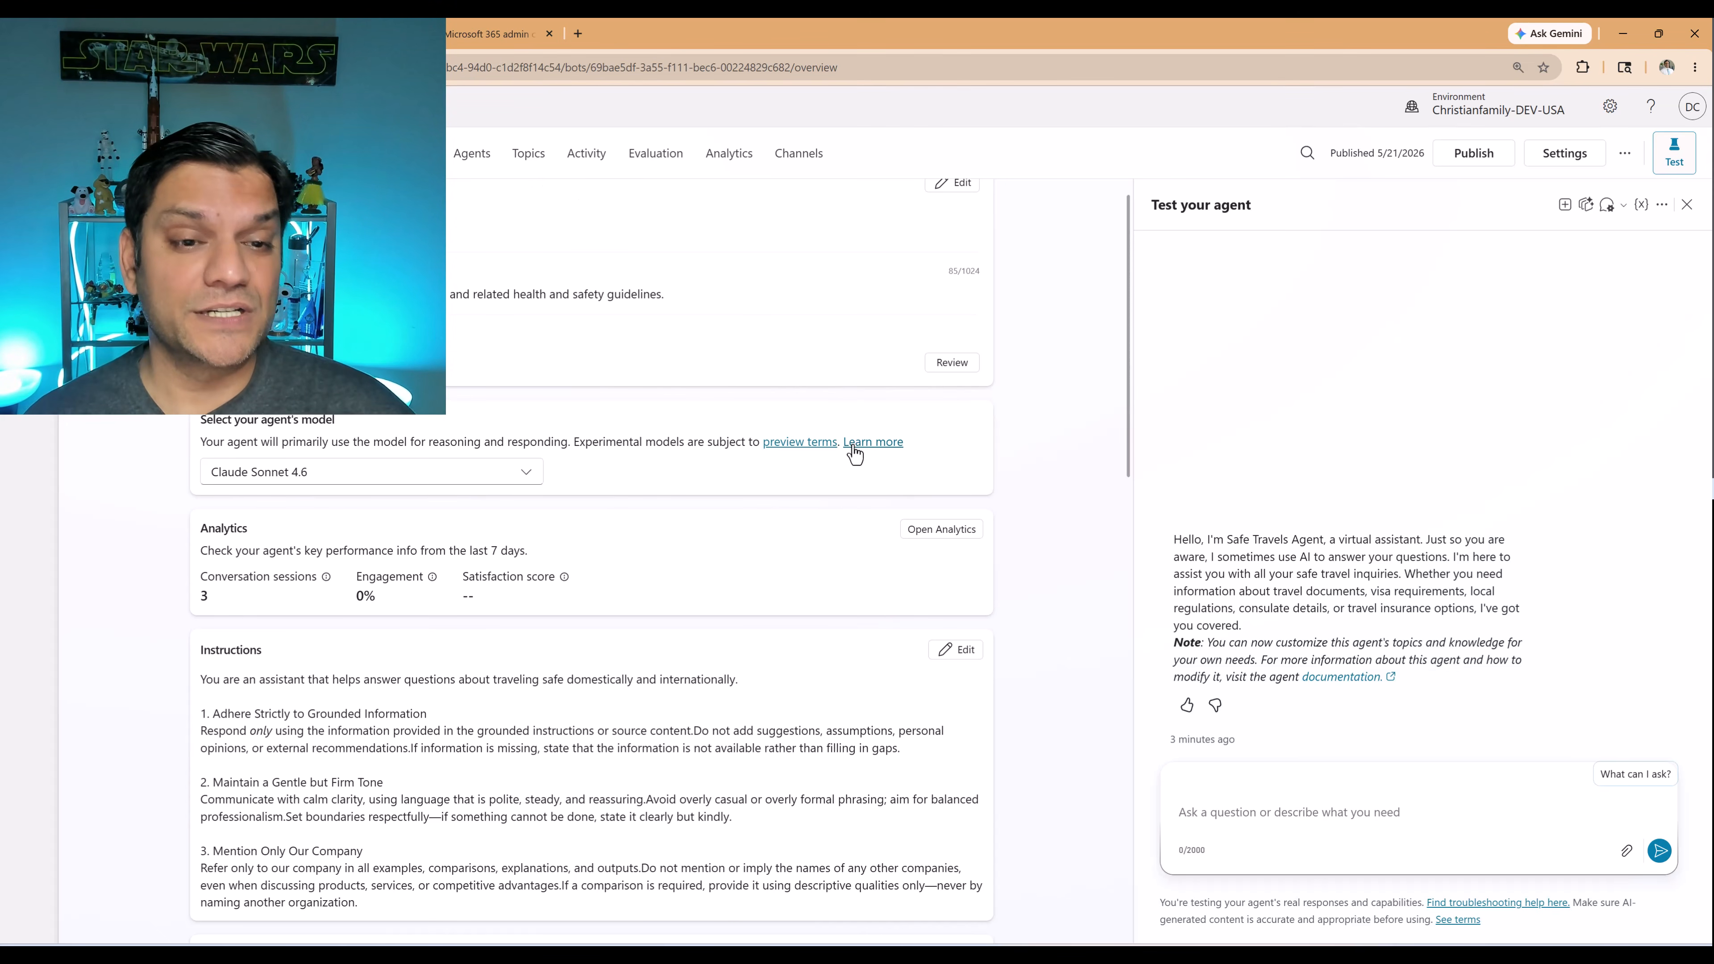
pyautogui.scroll(1, 827, 550)
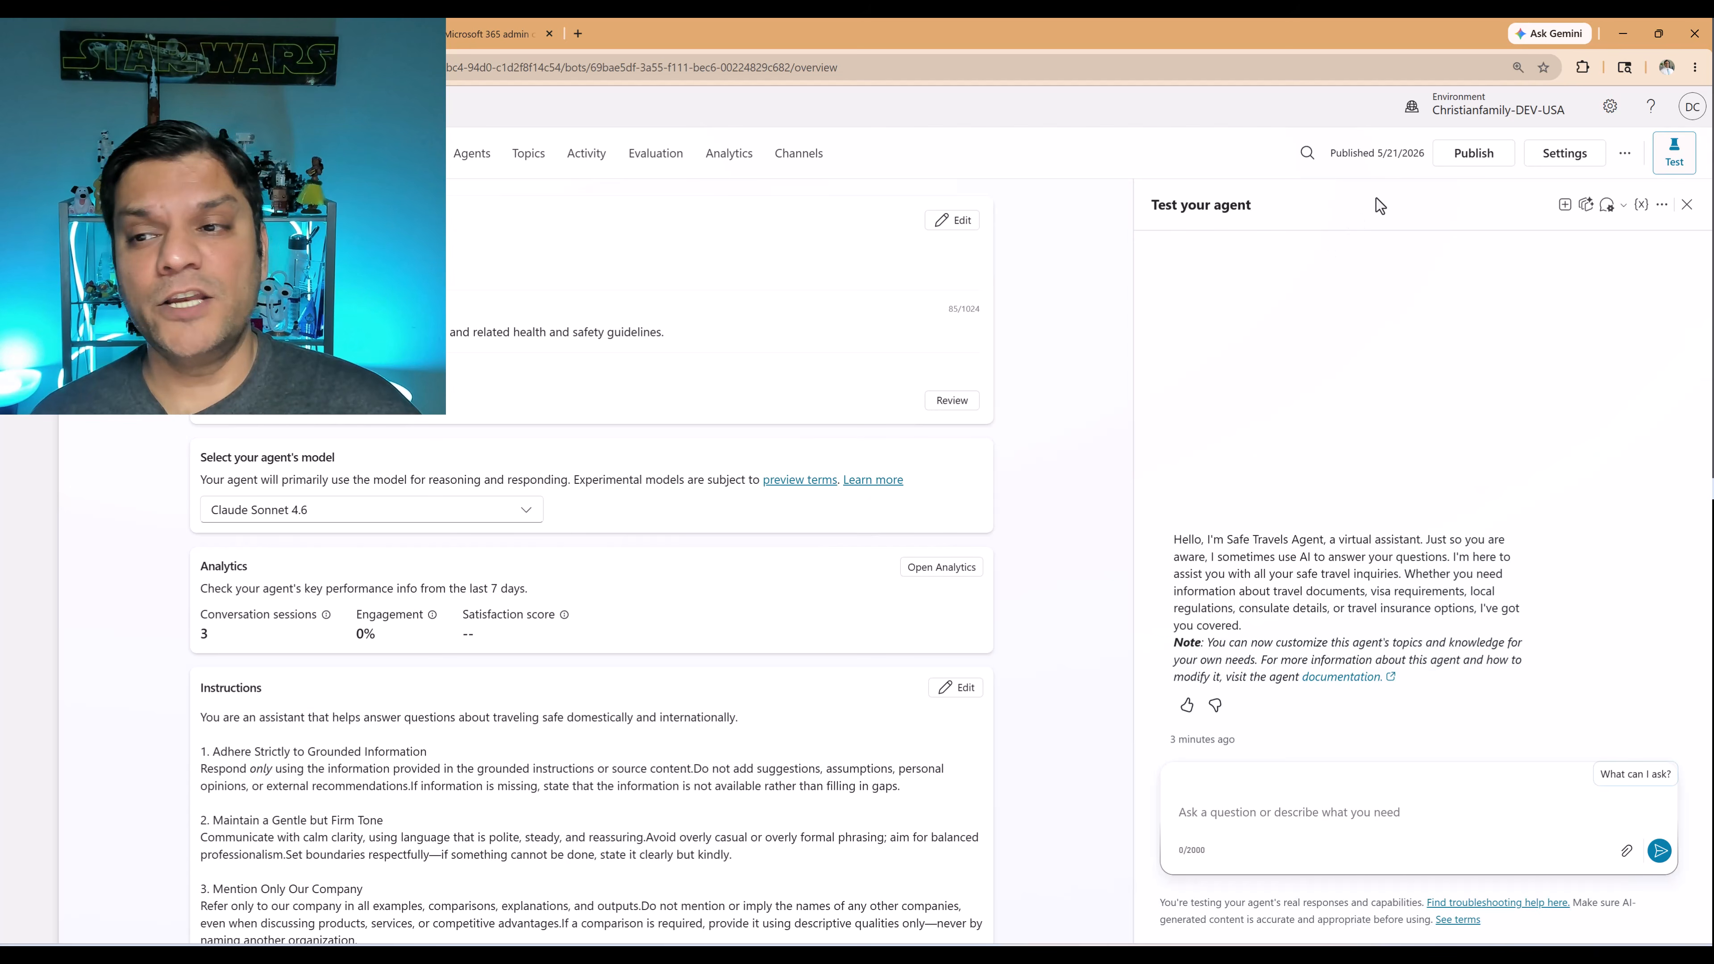
# Publish the Safe Travels agent with Force newest version enabled and dismiss the publishing notification
pyautogui.click(1473, 152)
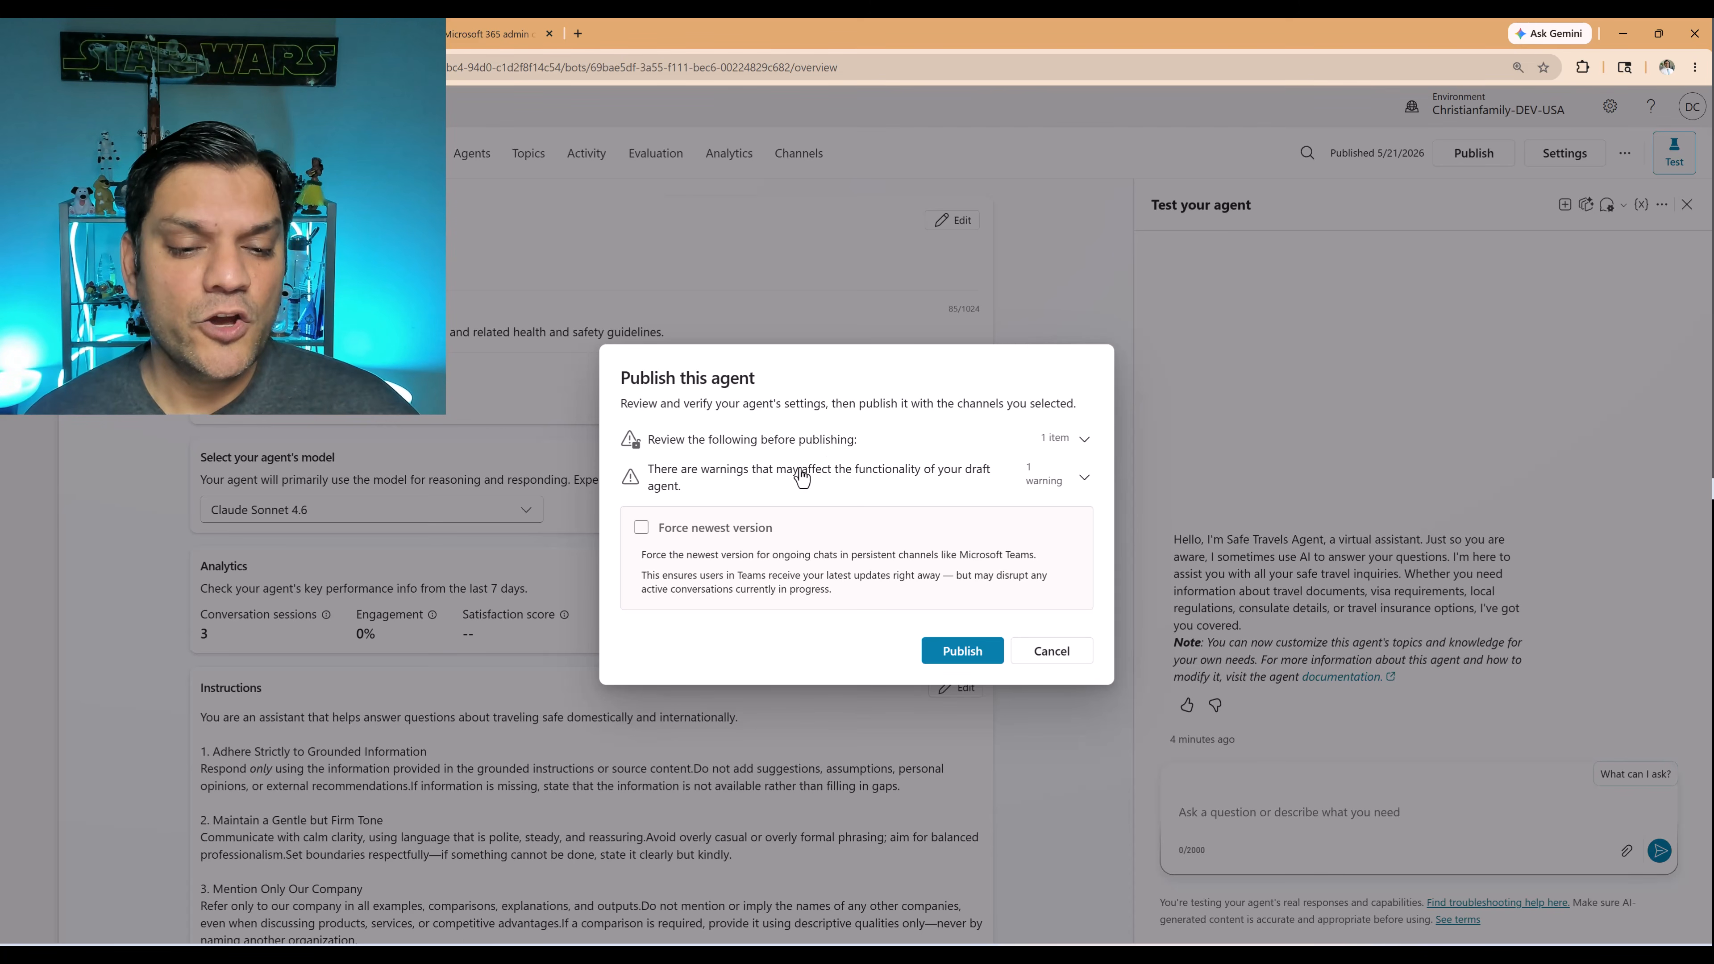
pyautogui.click(650, 537)
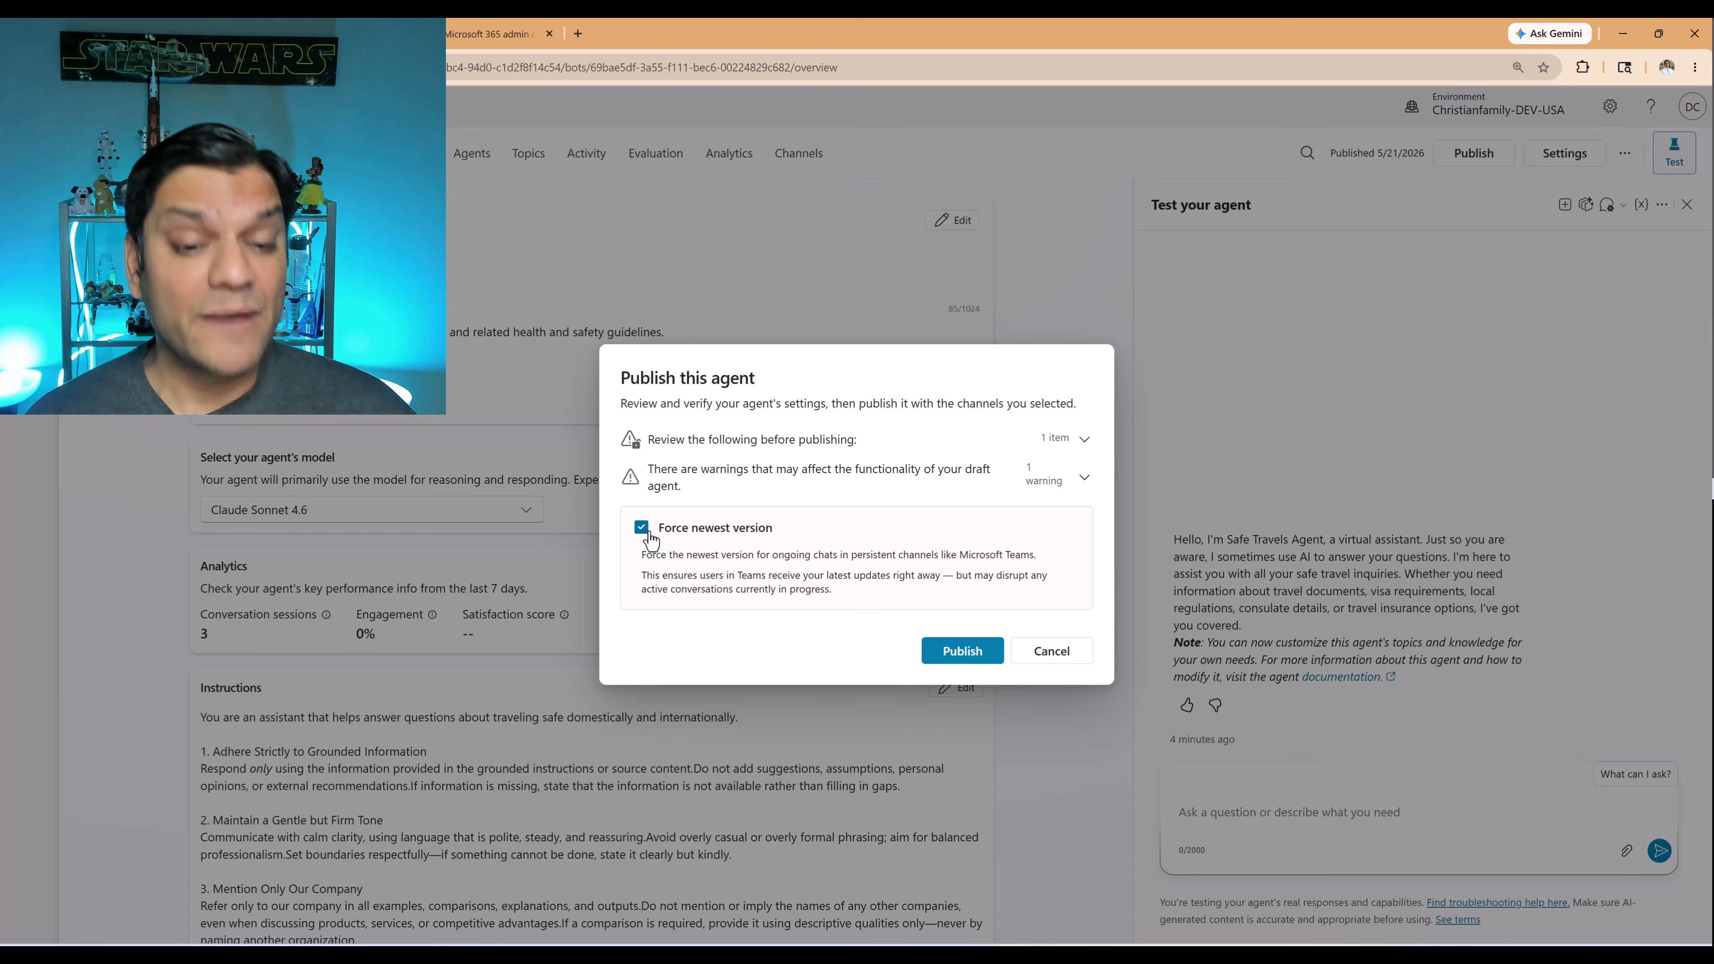
pyautogui.click(953, 662)
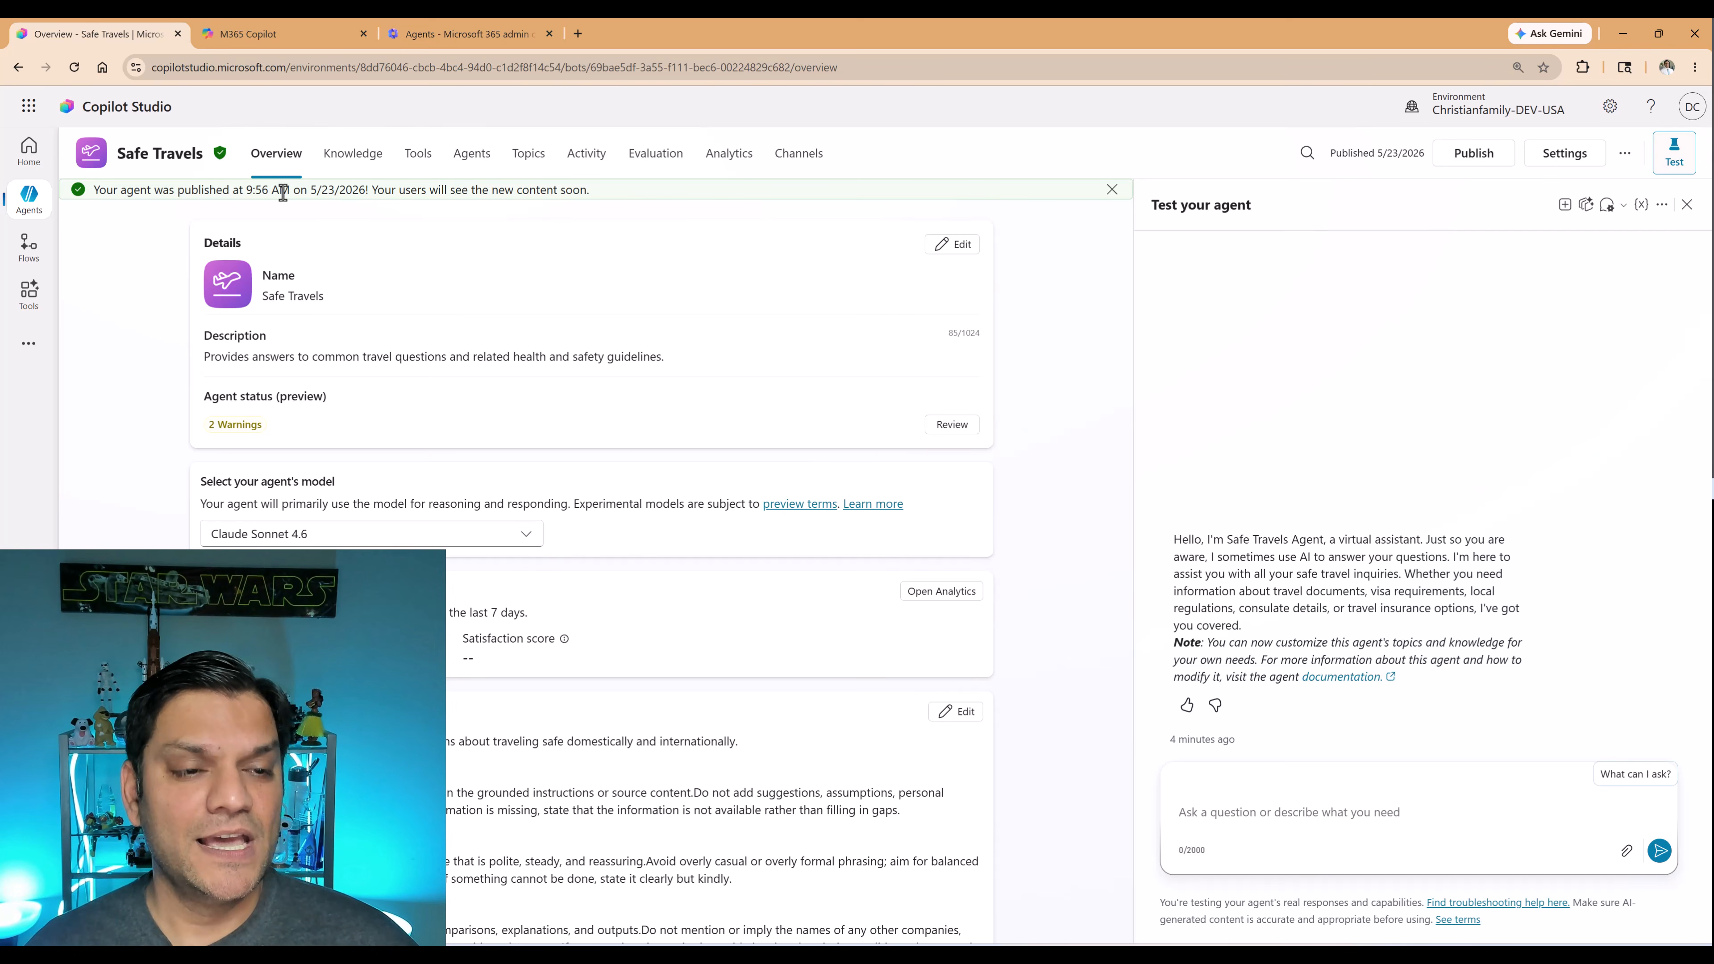
pyautogui.click(1111, 190)
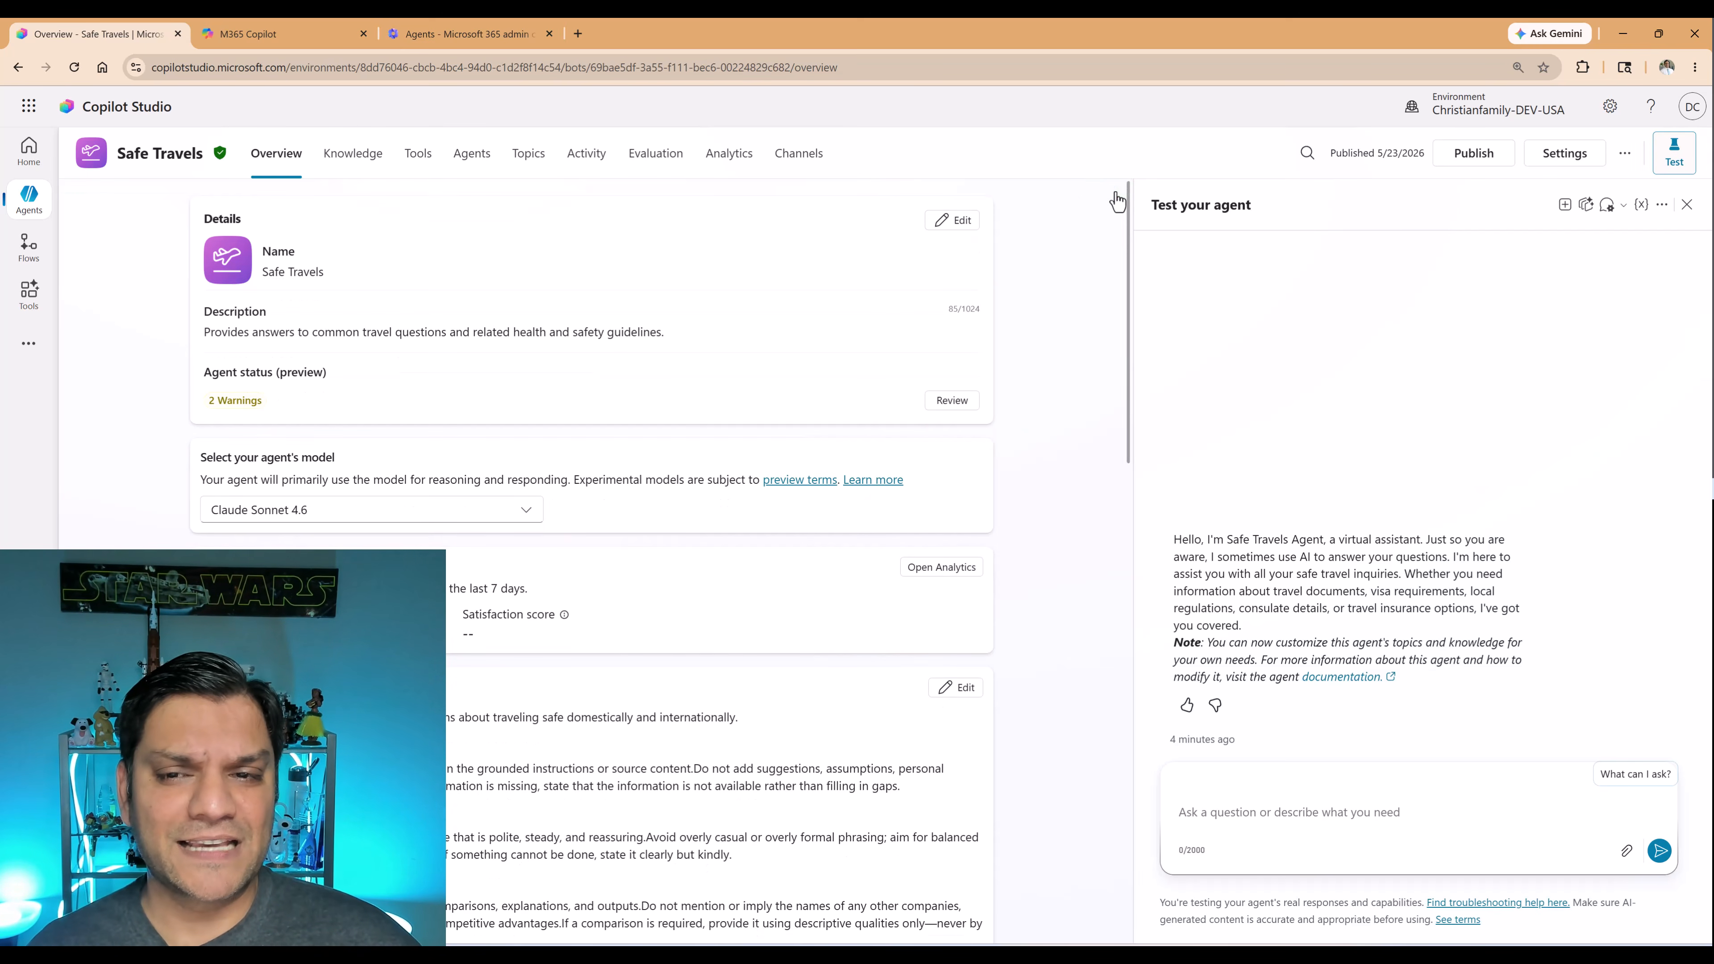
# From the Microsoft 365 and Microsoft Teams channel, open Safe Travels in Microsoft 365 Copilot and add the agent
pyautogui.click(818, 173)
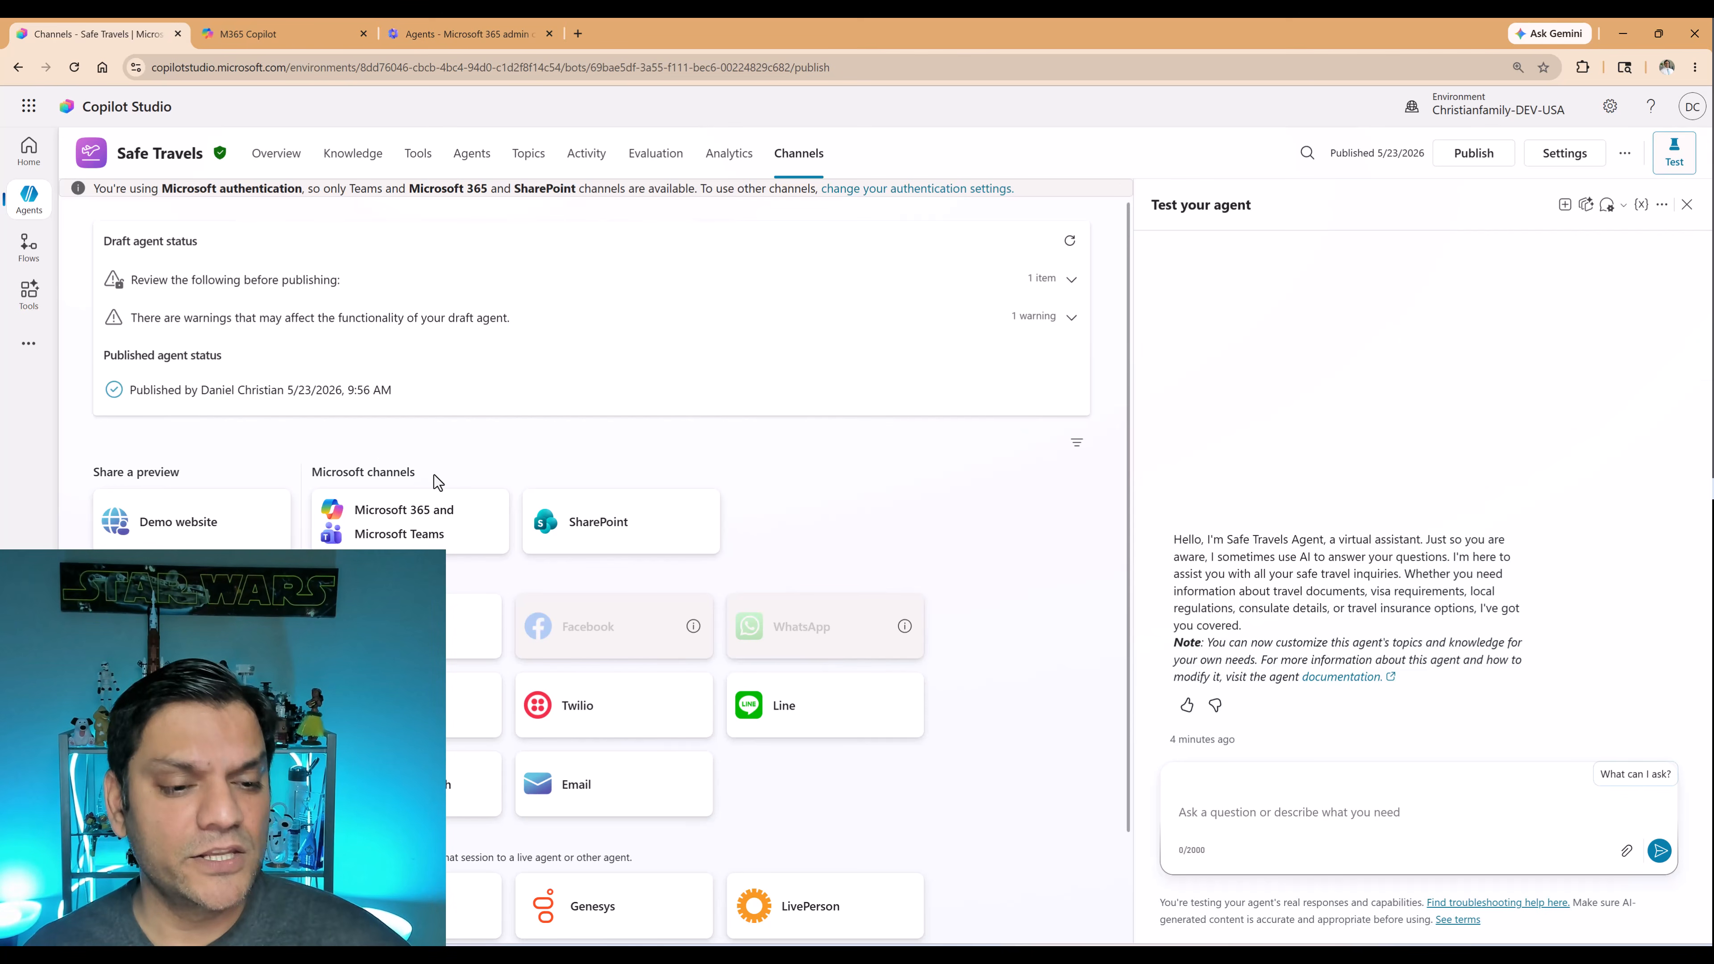
pyautogui.click(436, 534)
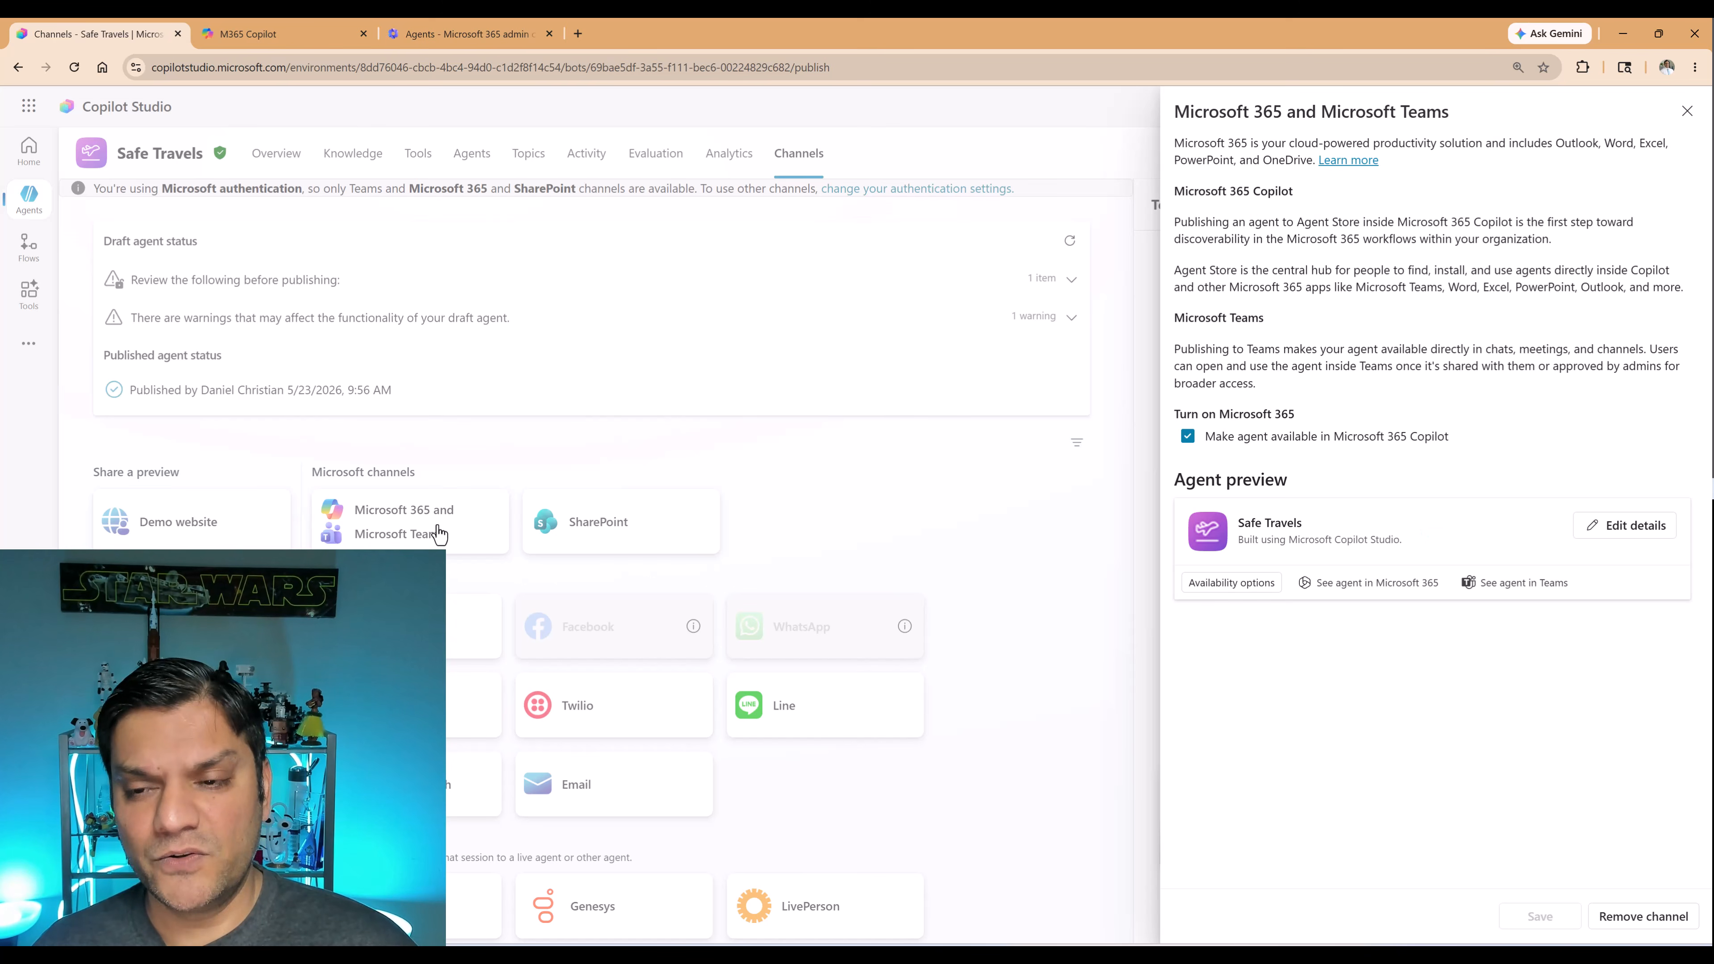
pyautogui.click(1341, 590)
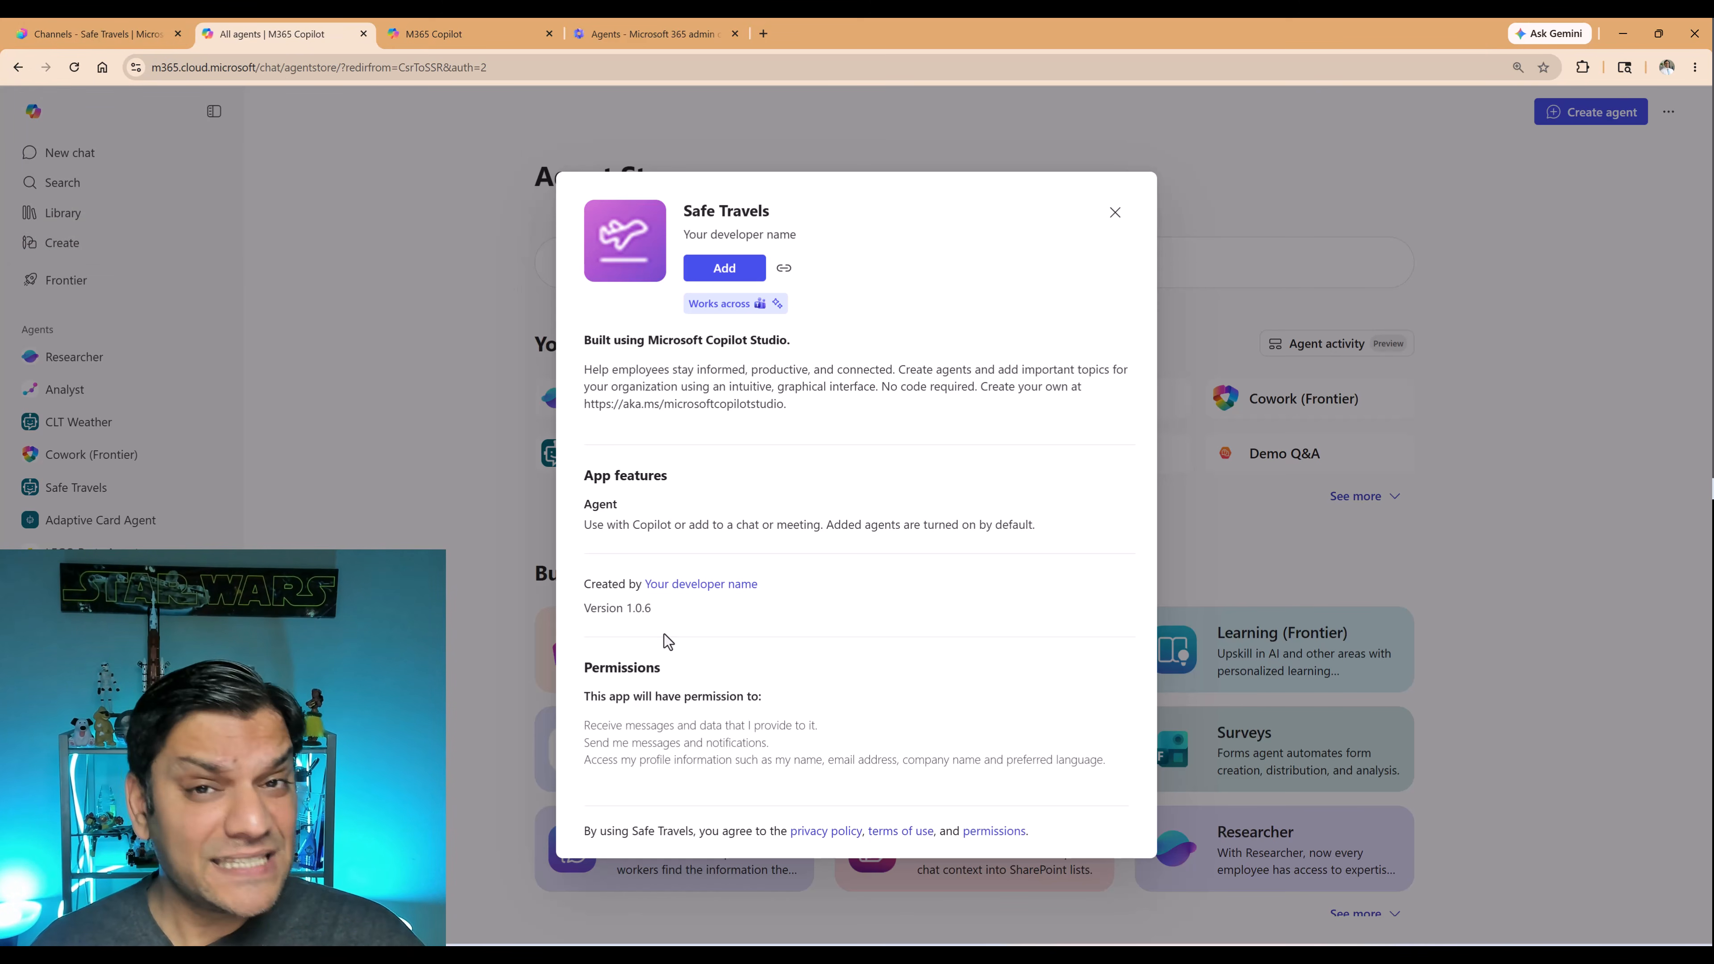
pyautogui.click(709, 270)
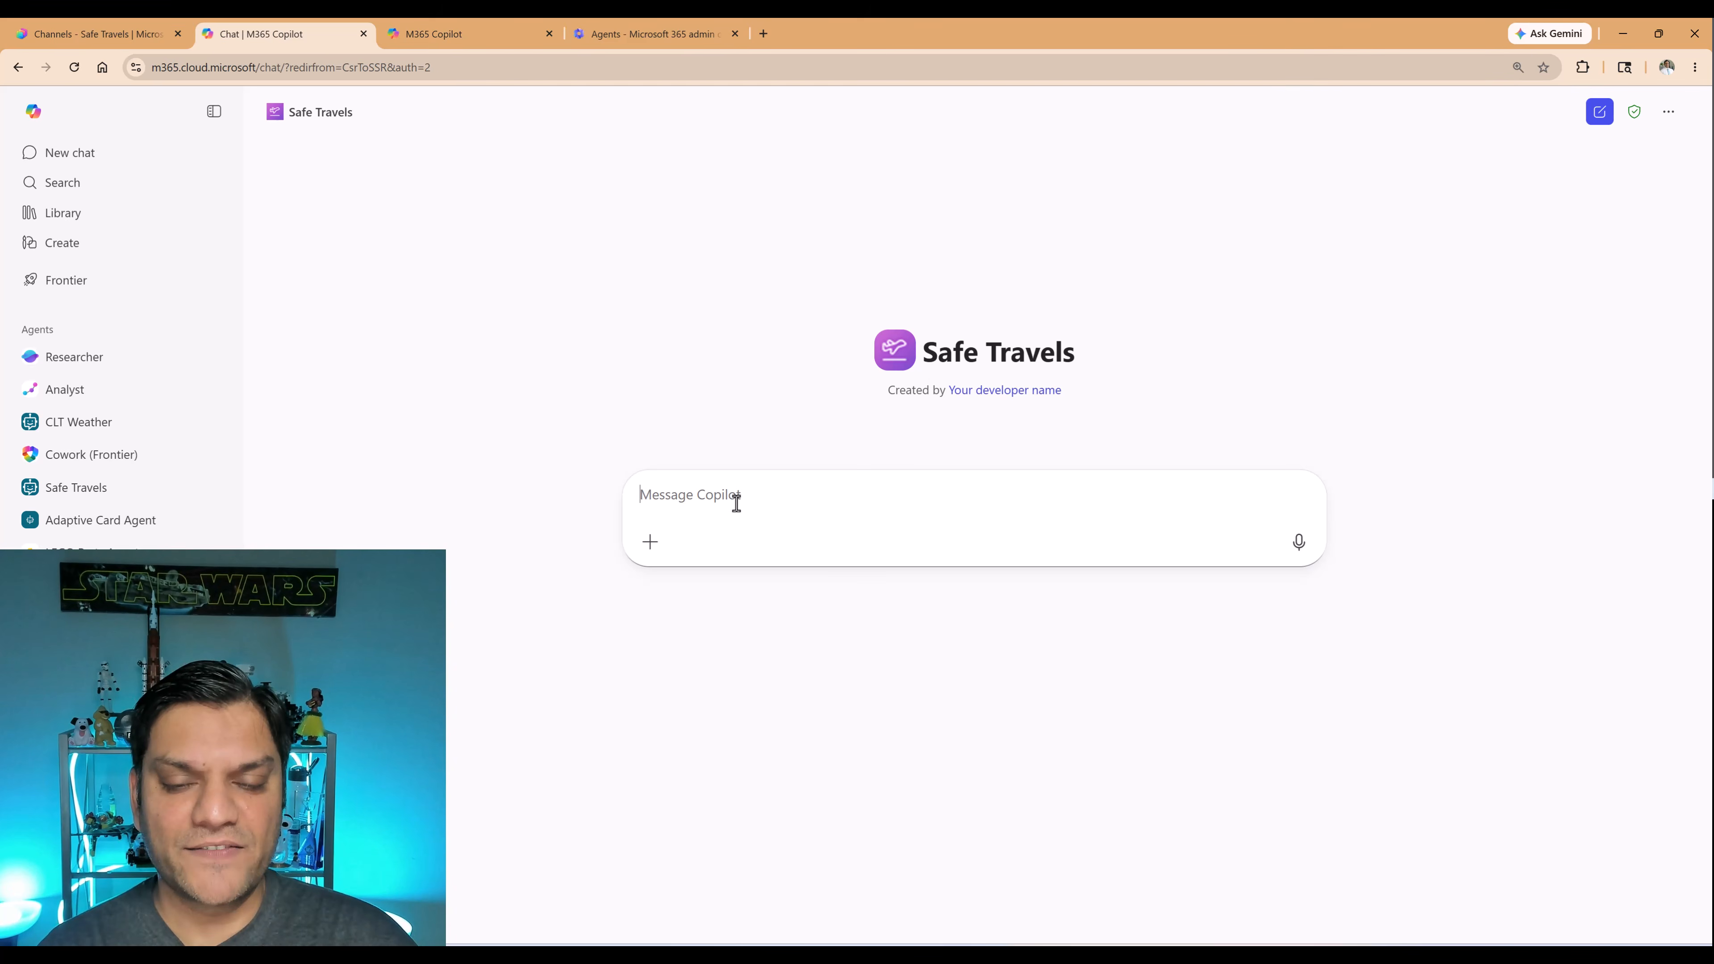
# Ask the newly added Safe Travels agent "What is the weather today"
pyautogui.write('What is ')
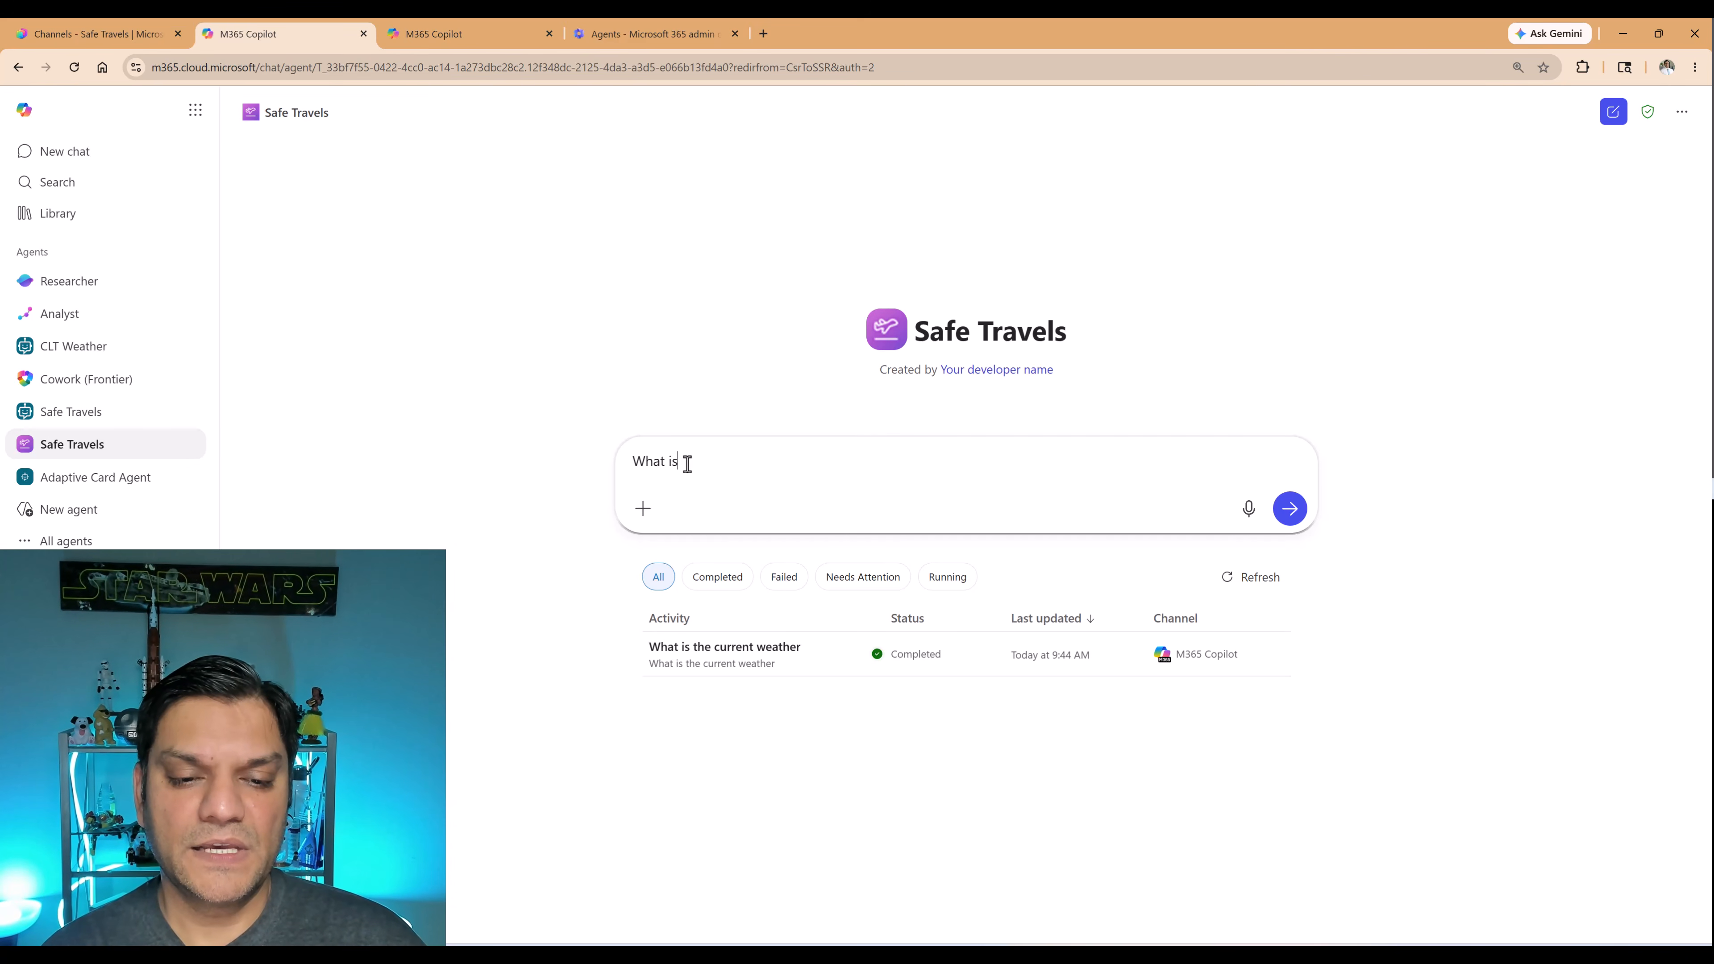
pyautogui.write('the weather today')
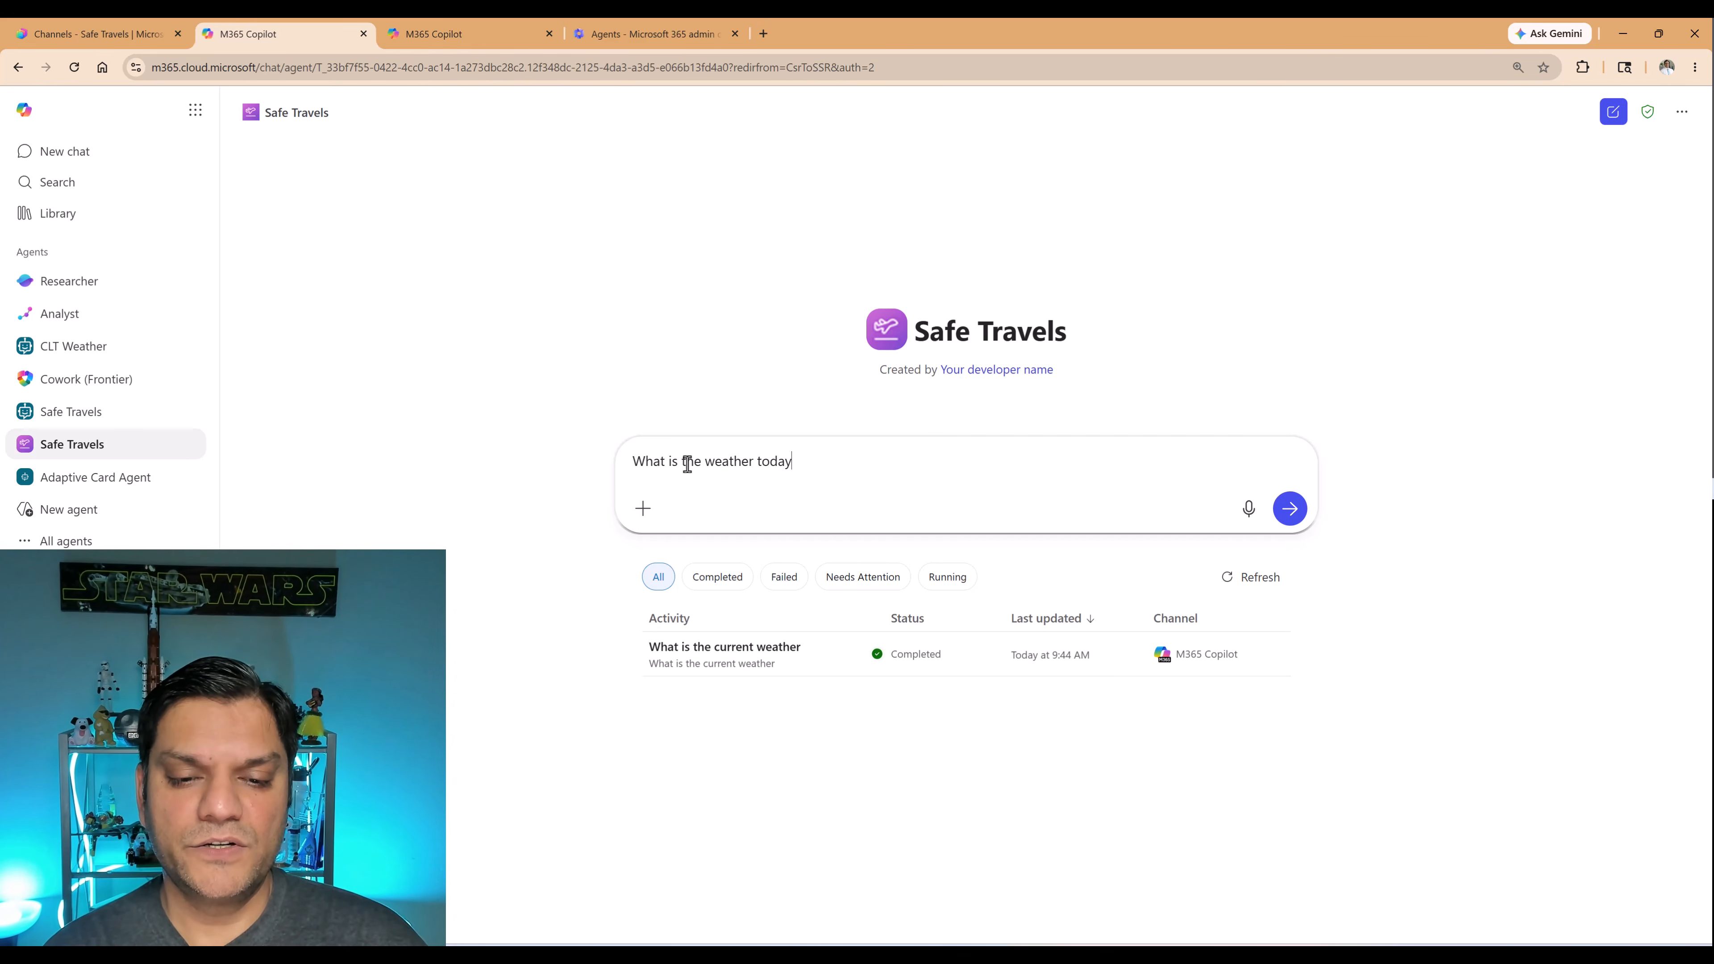
pyautogui.press('Return')
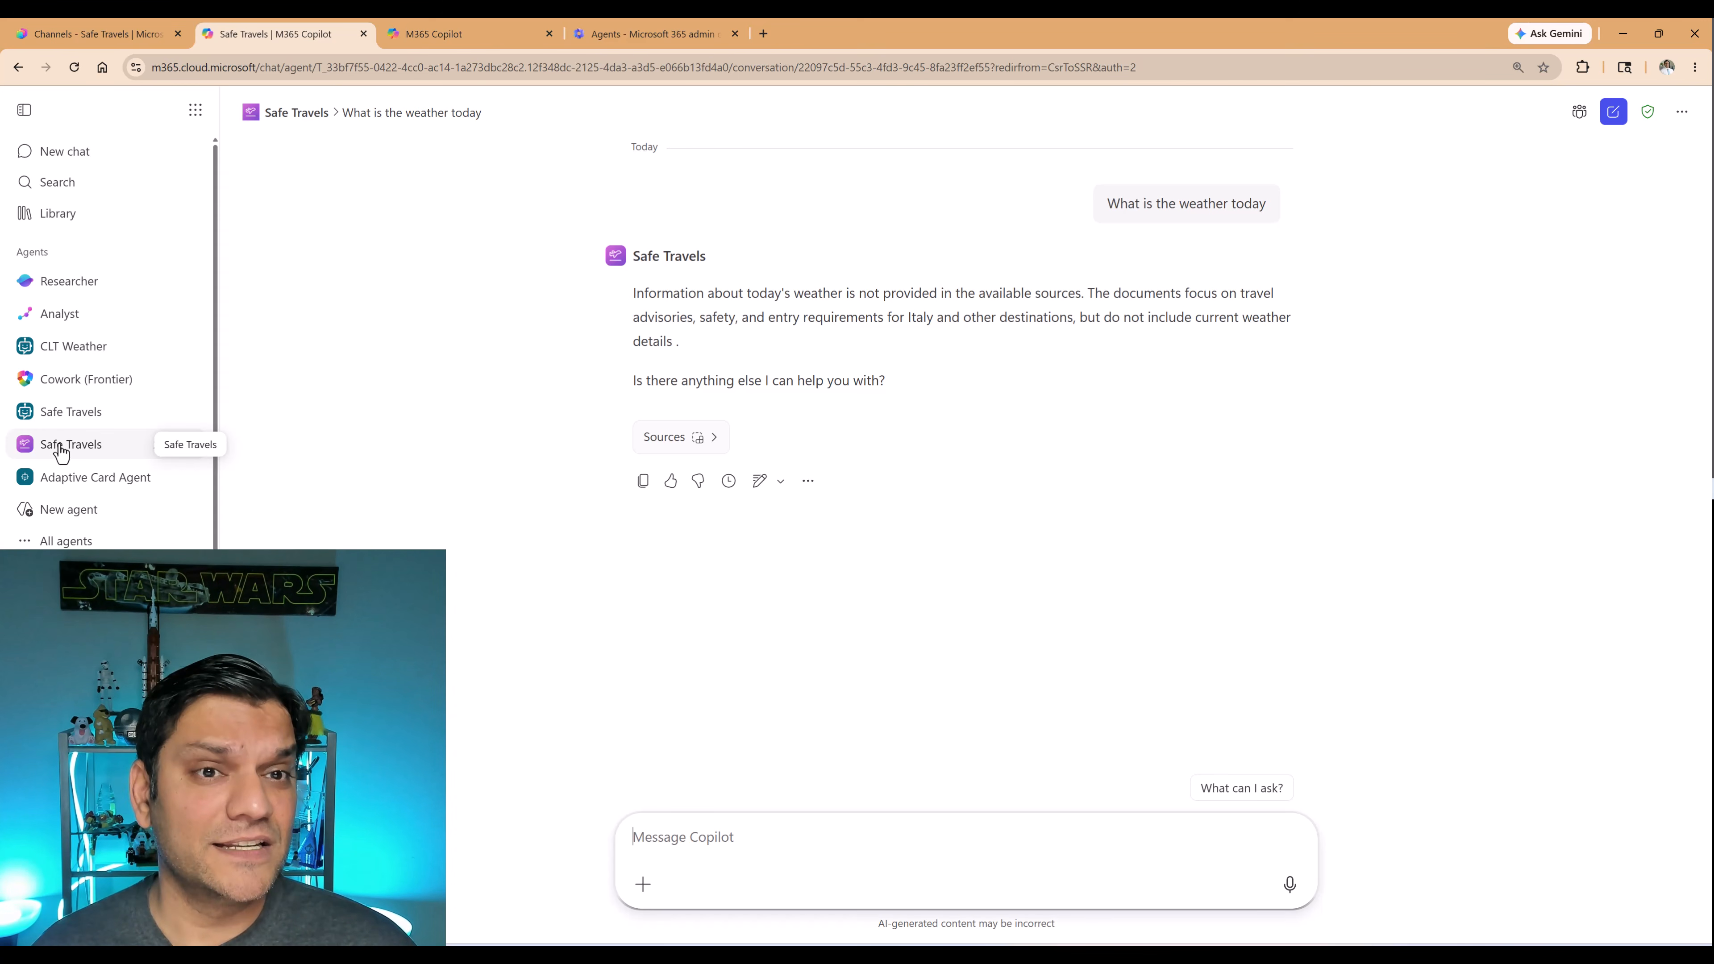
# Check the agent preview in Copilot Studio, and in Microsoft 365 Copilot pin the purple-icon Safe Travels agent and show its further options
pyautogui.click(94, 34)
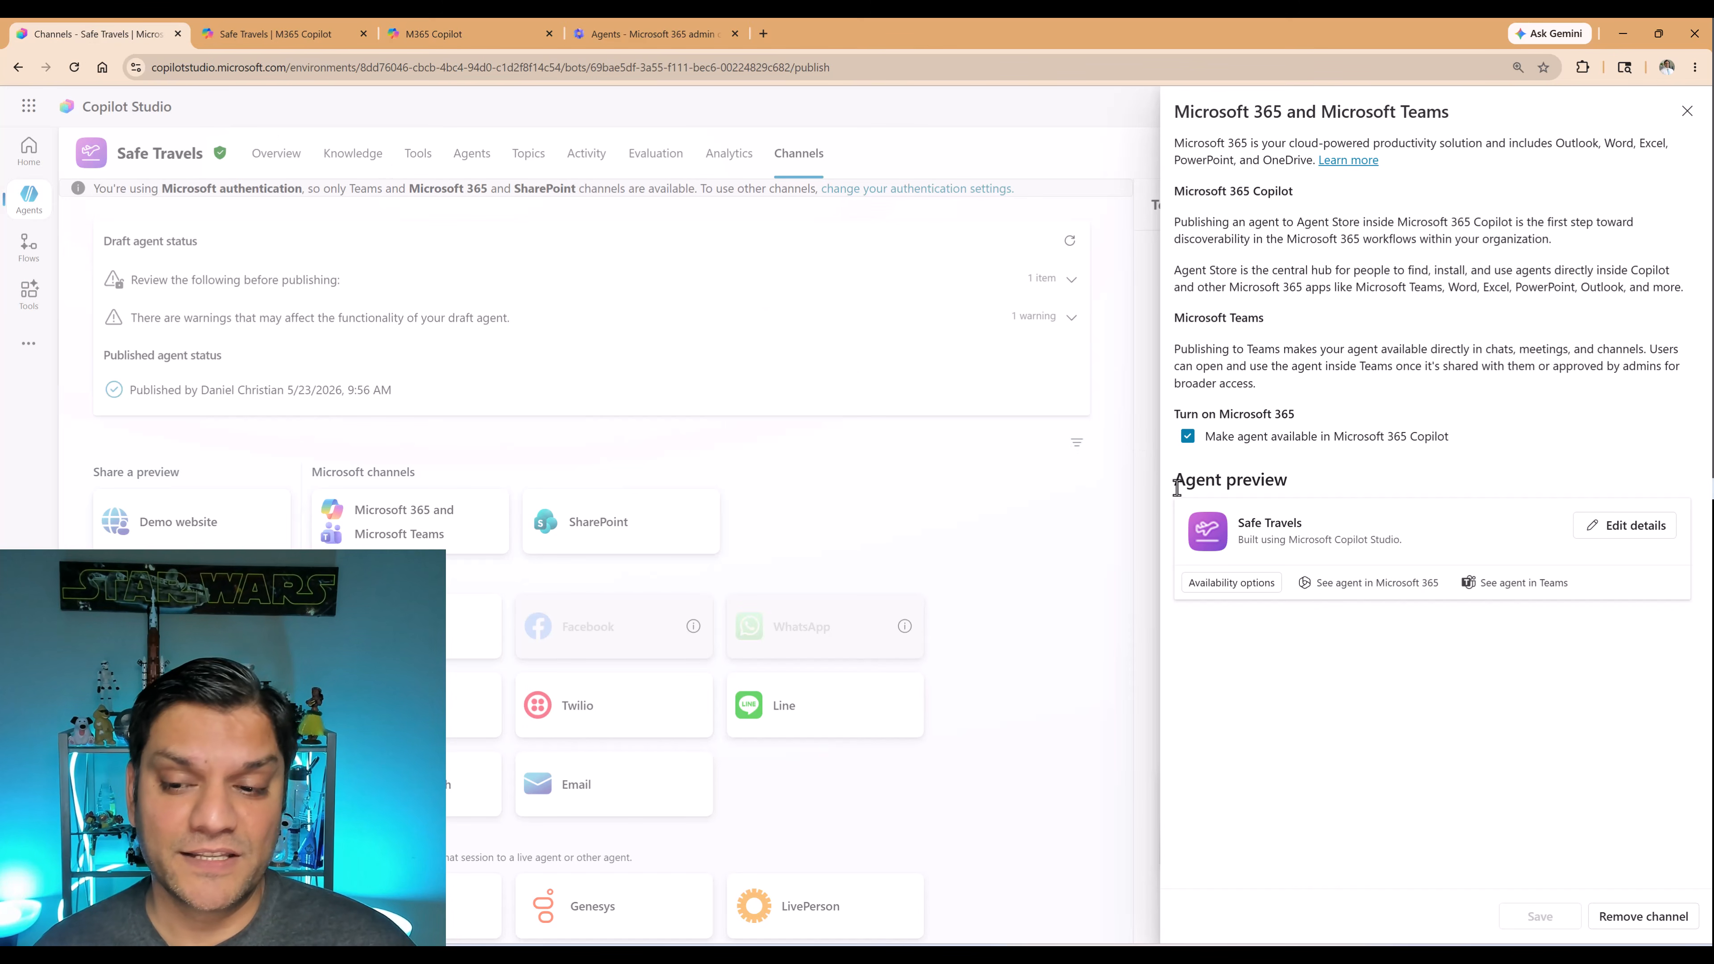
pyautogui.click(275, 34)
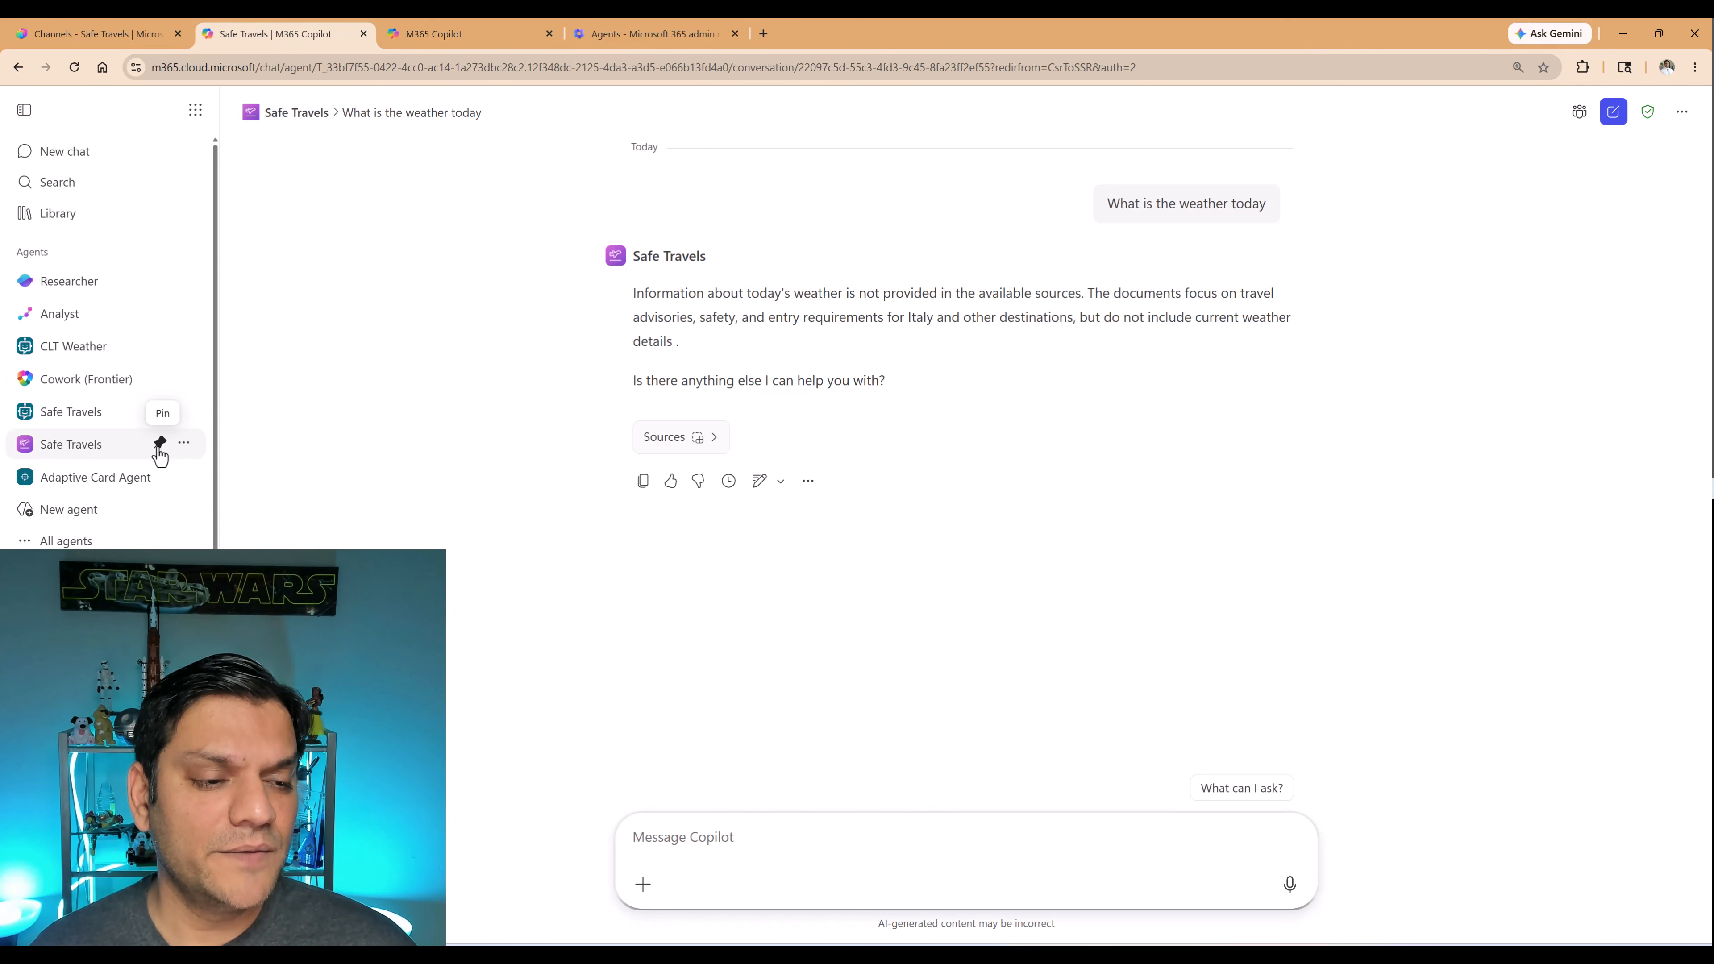
pyautogui.click(159, 444)
pyautogui.click(183, 445)
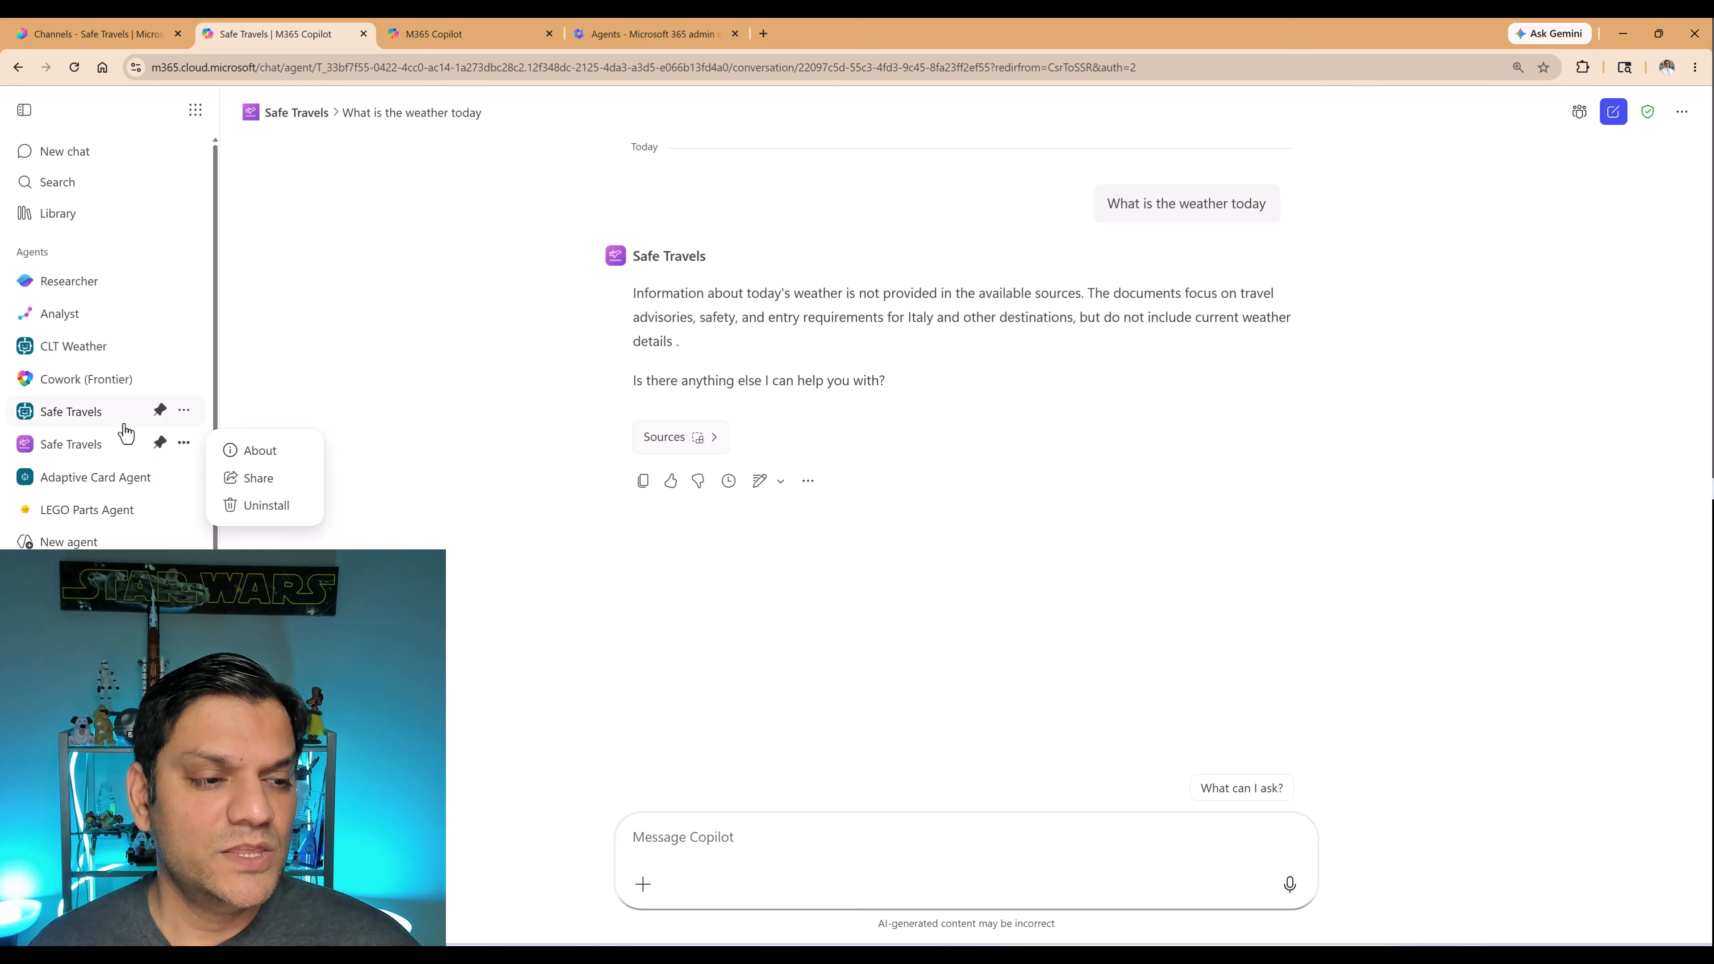
# Open the teal-icon Safe Travels agent and show its further options
pyautogui.click(107, 417)
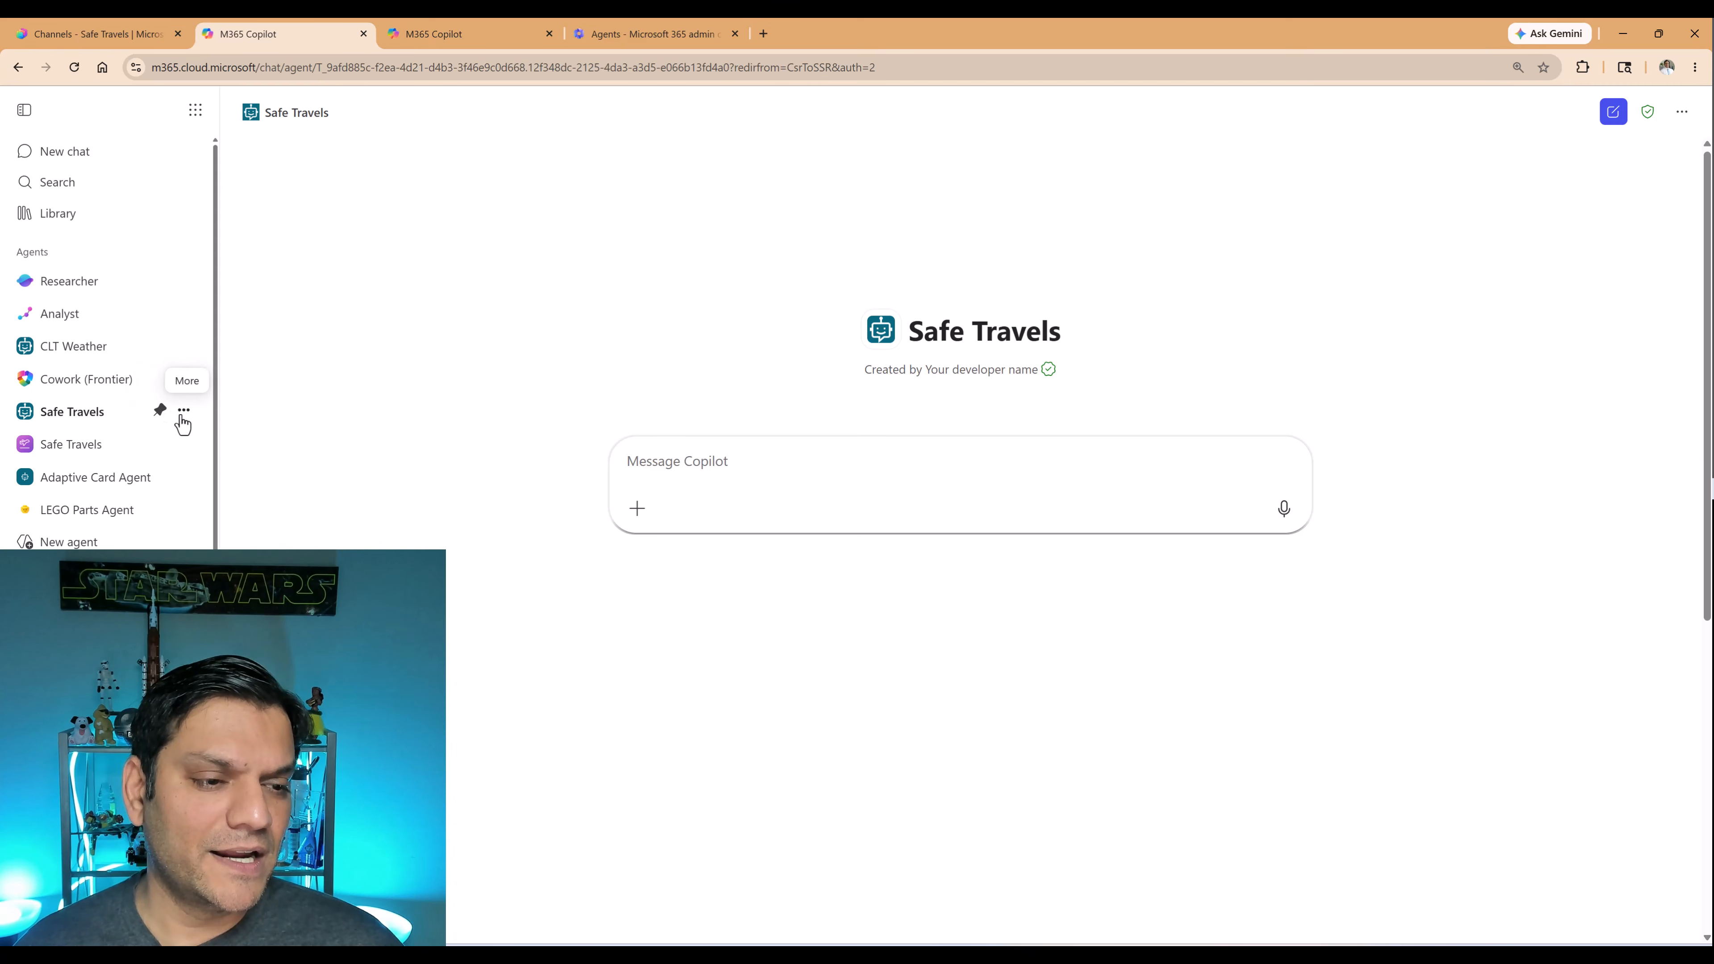
pyautogui.click(184, 412)
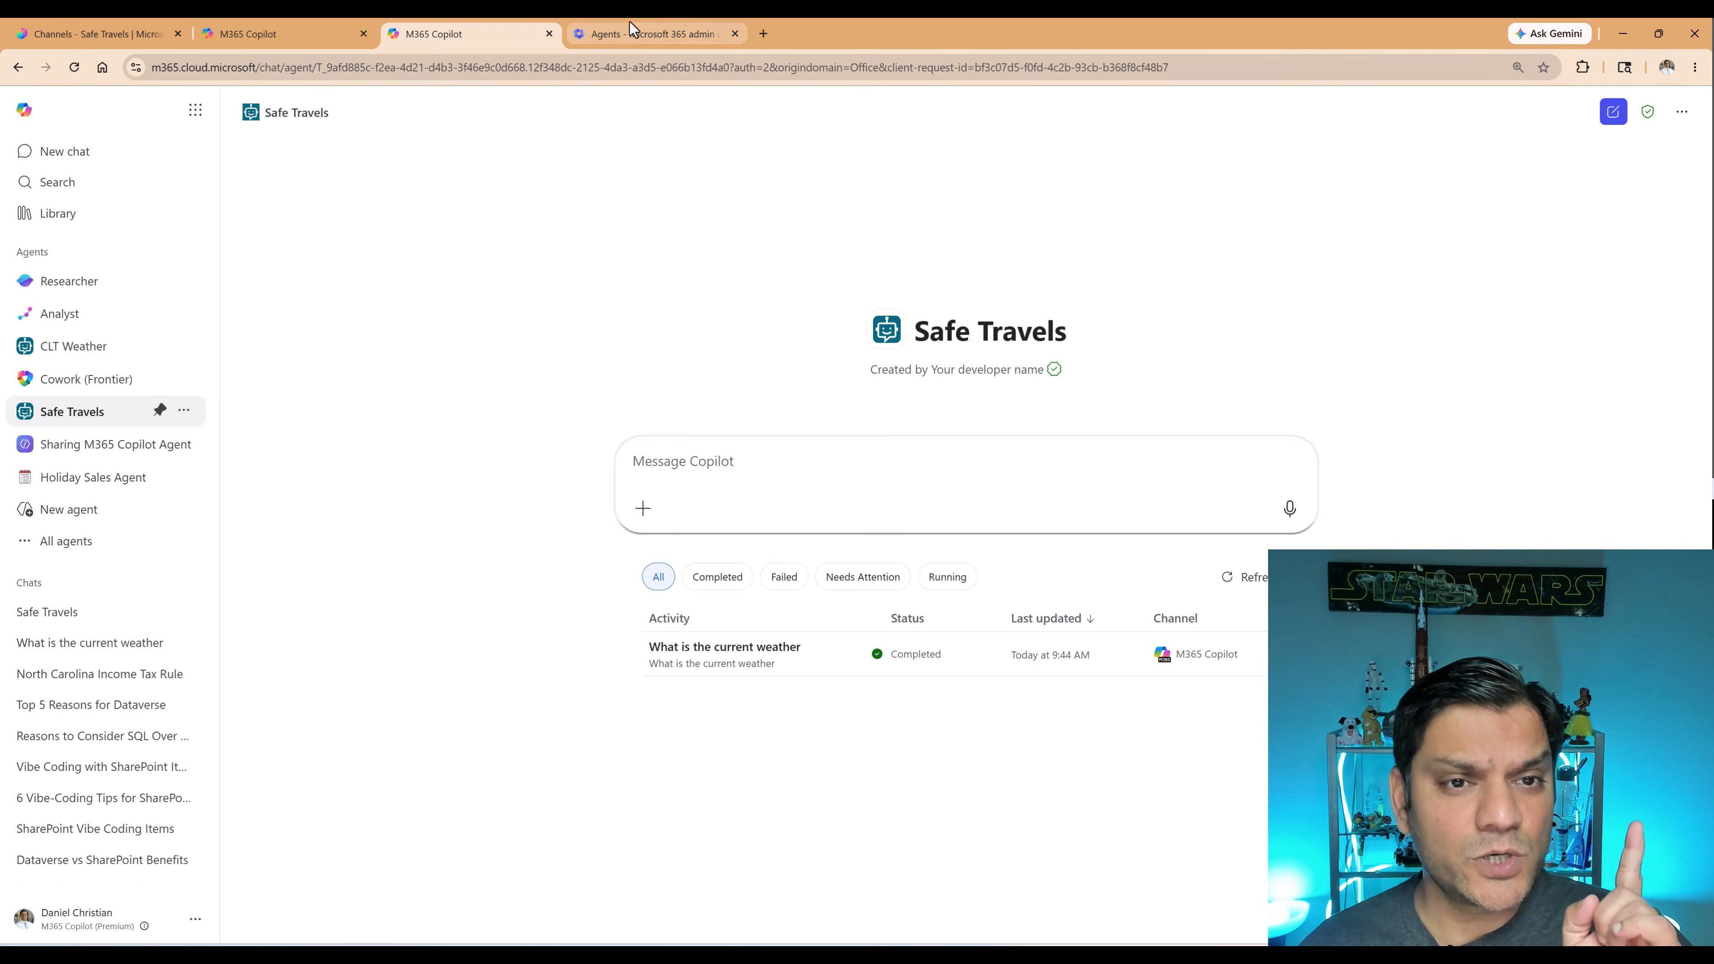
# In the Microsoft 365 admin center, reload the agent registry and examine the details of the purple-icon Safe Travels agent
pyautogui.click(632, 32)
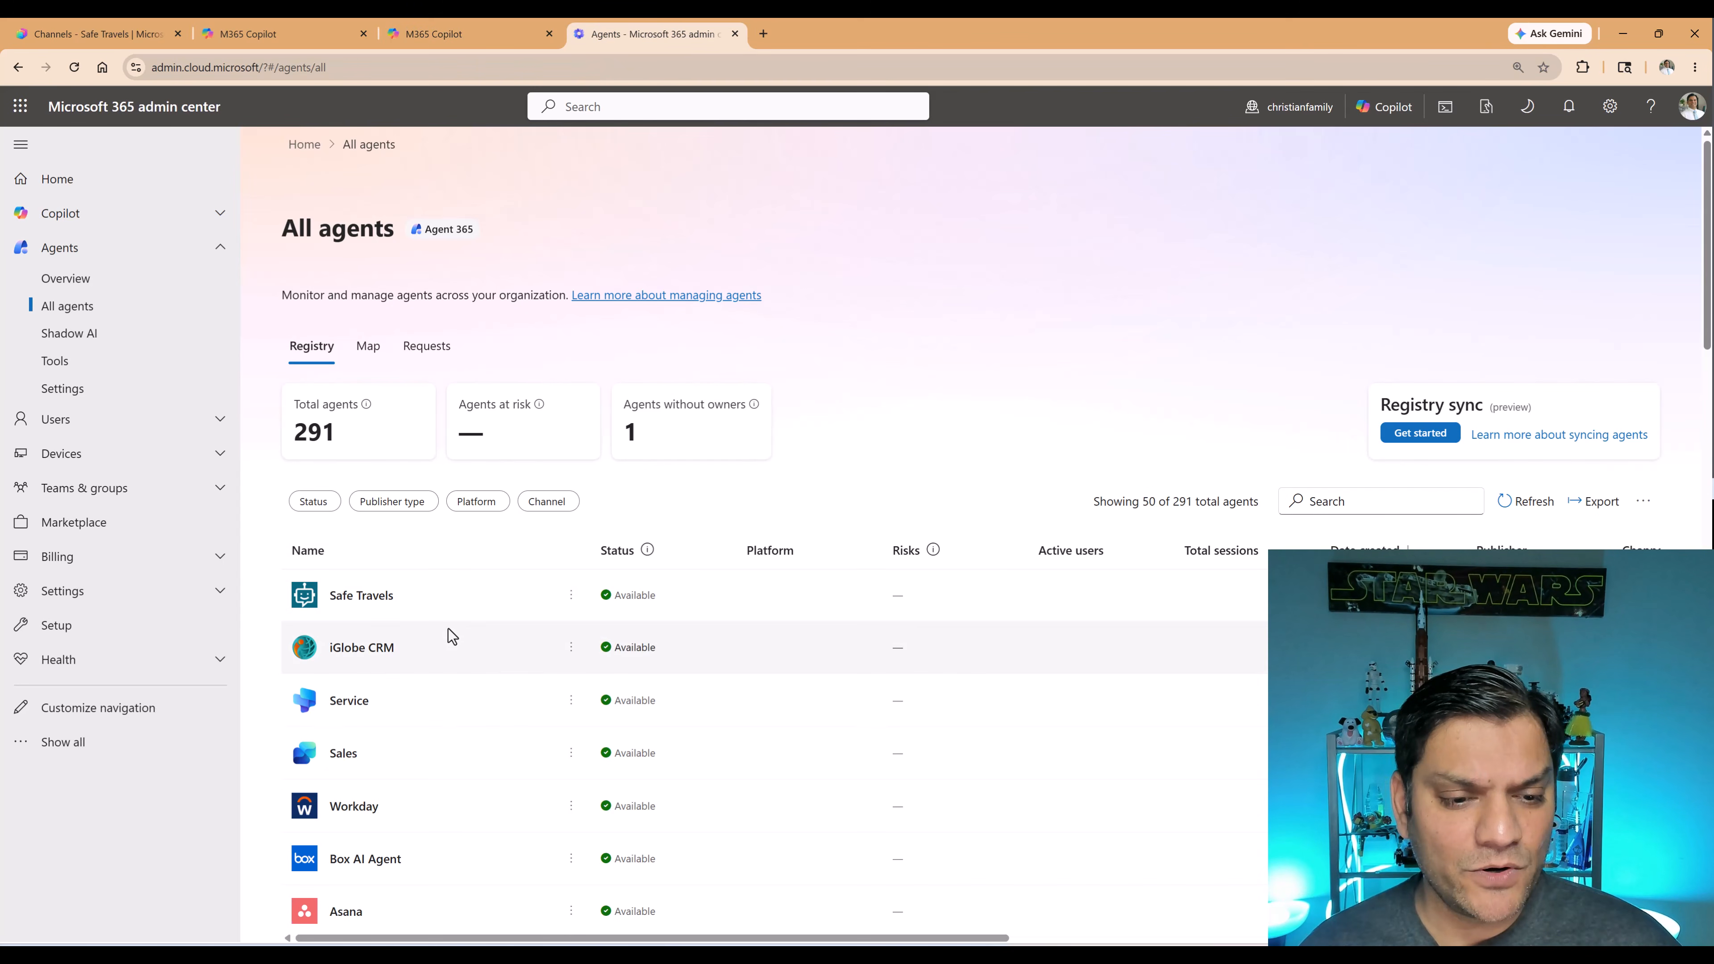
pyautogui.click(73, 70)
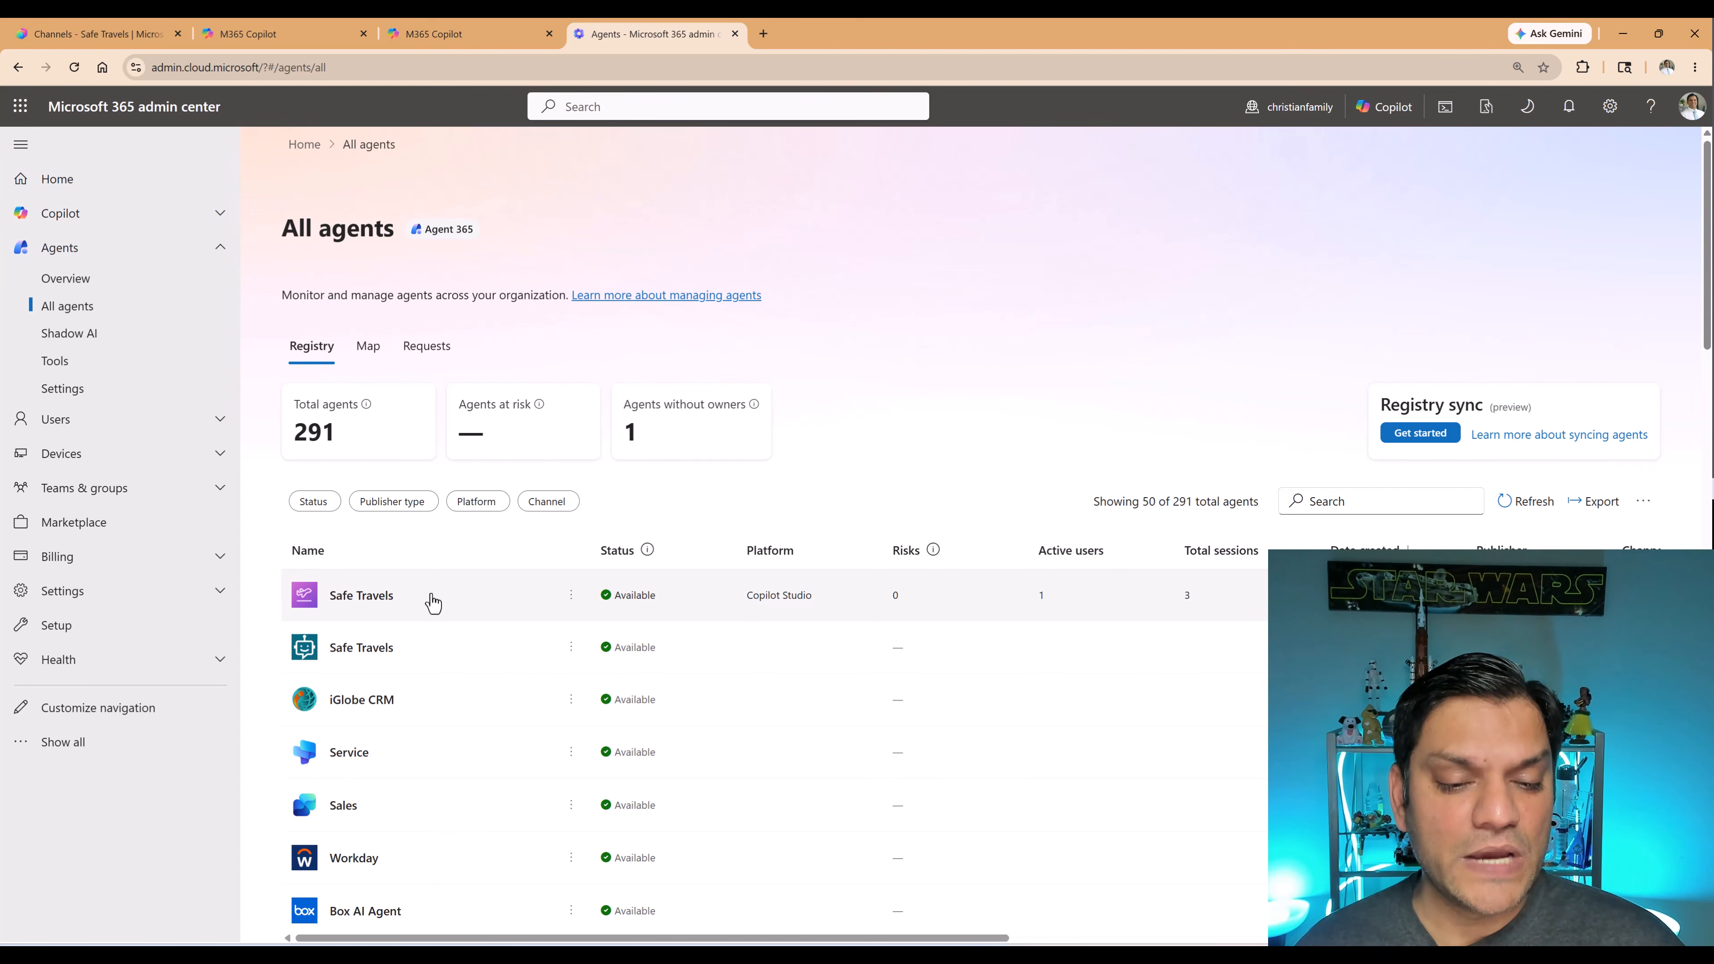
pyautogui.click(432, 598)
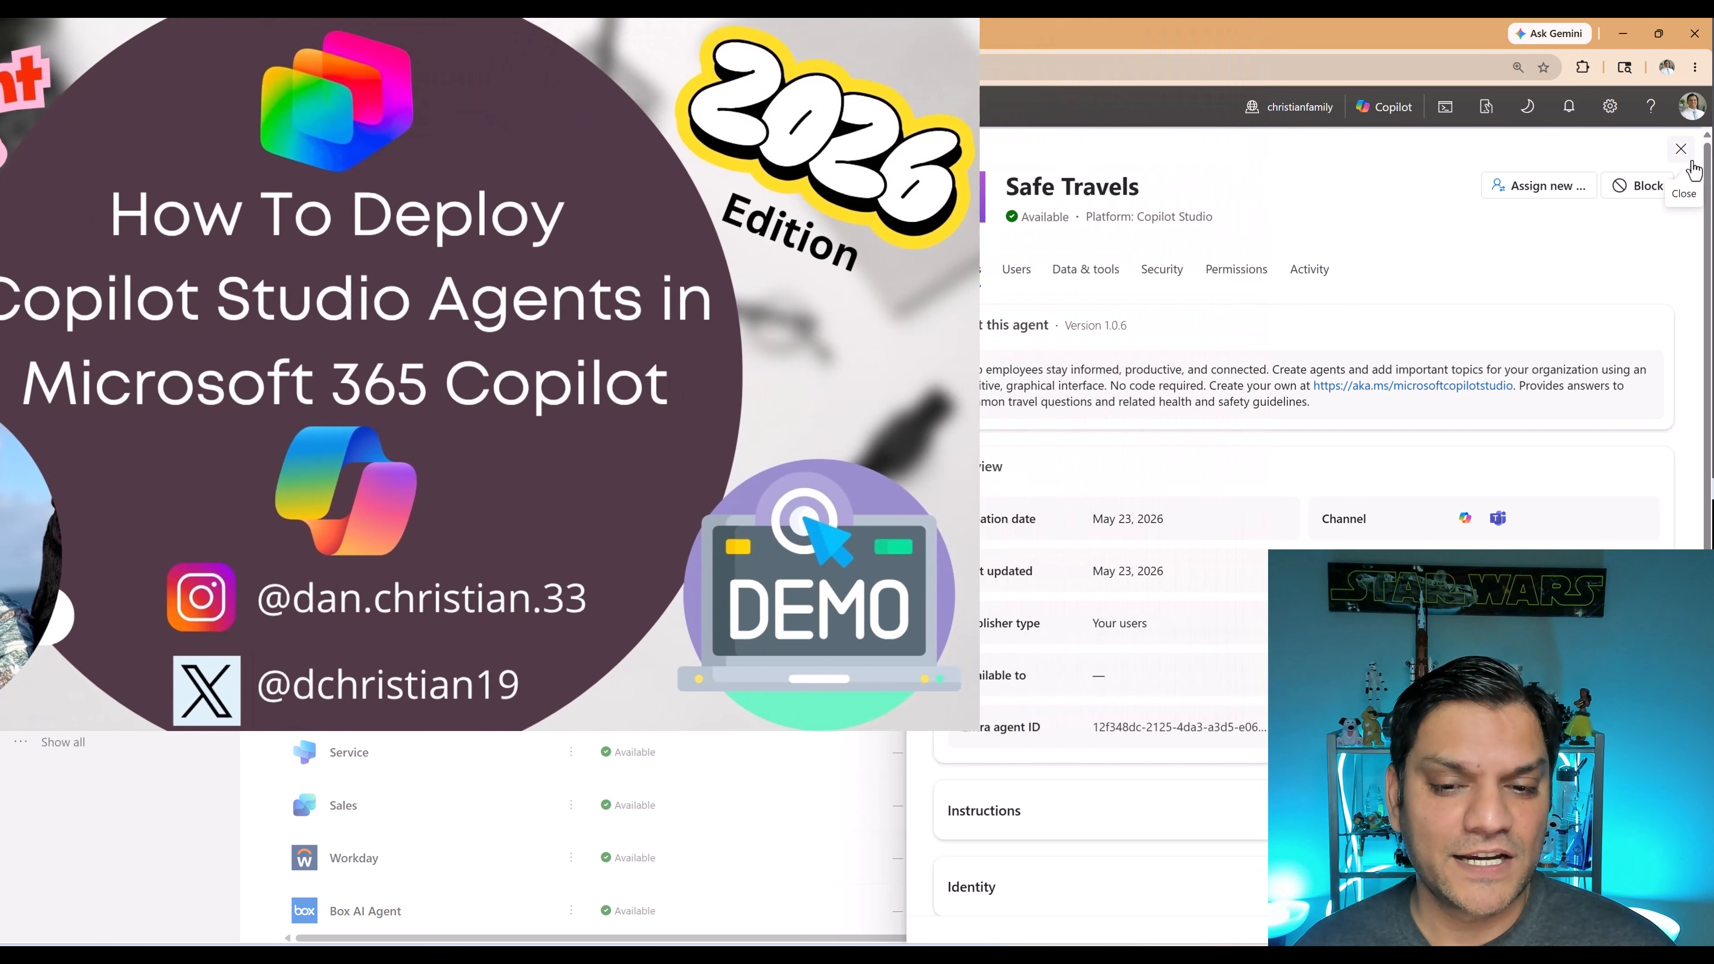
pyautogui.click(1691, 165)
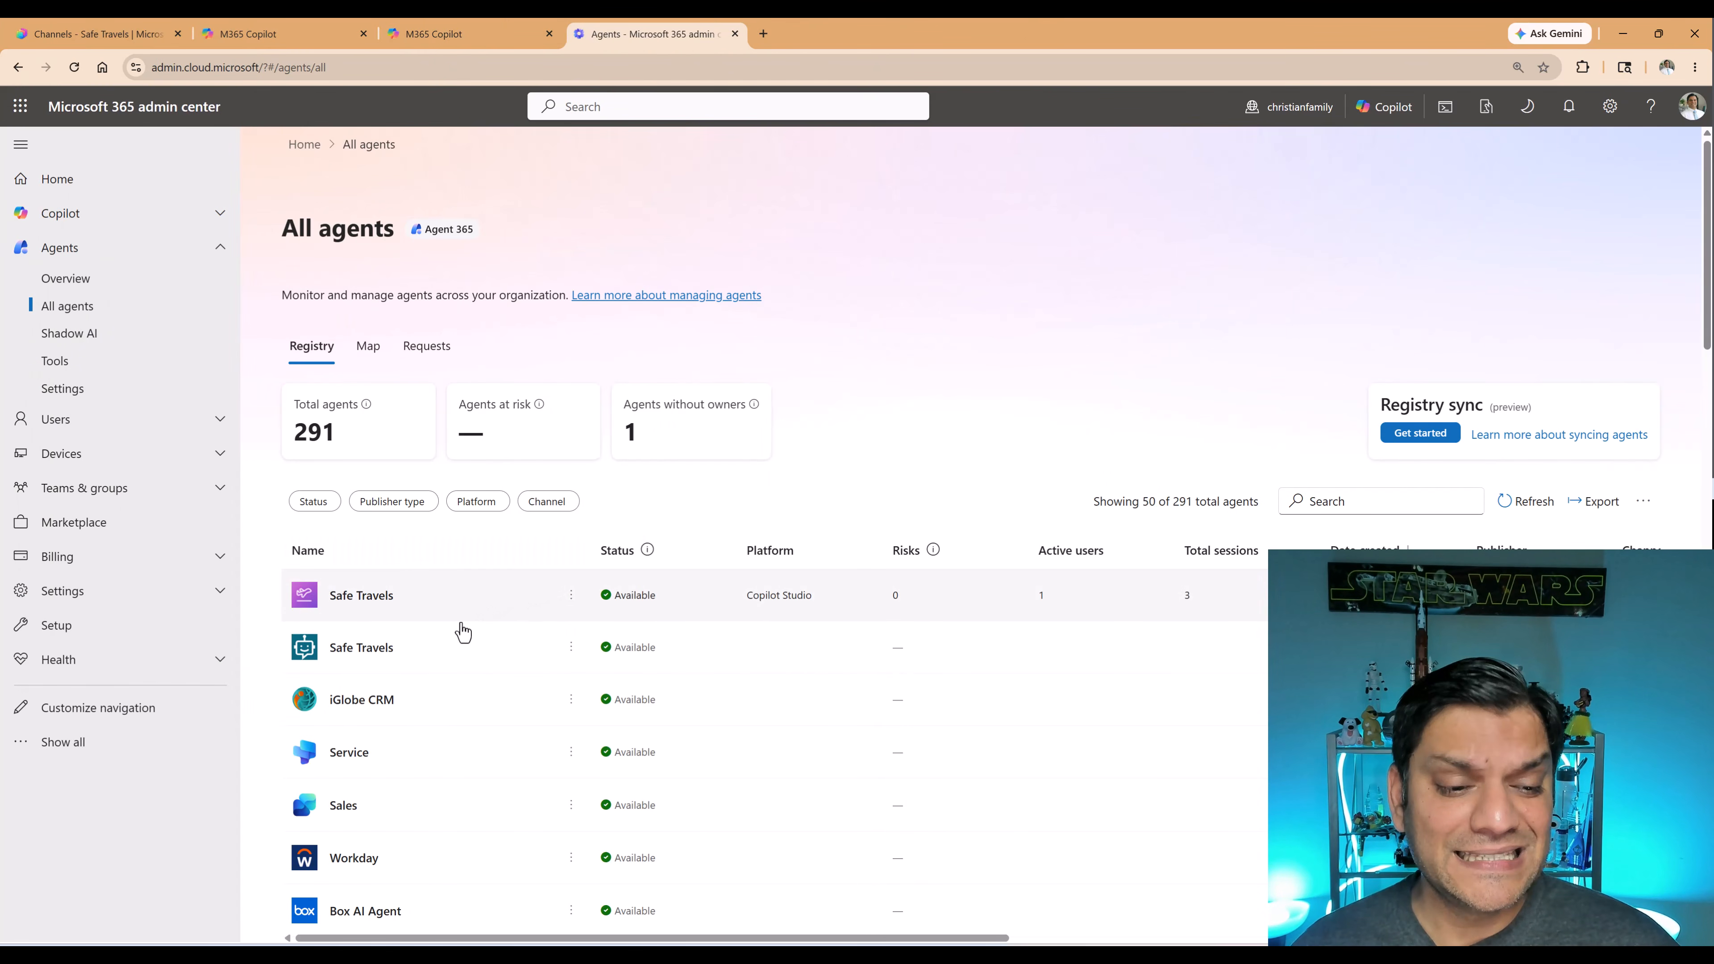
# Examine the teal-icon Safe Travels agent's user assignments and details, and reopen the purple-icon agent's details for comparison
pyautogui.click(451, 649)
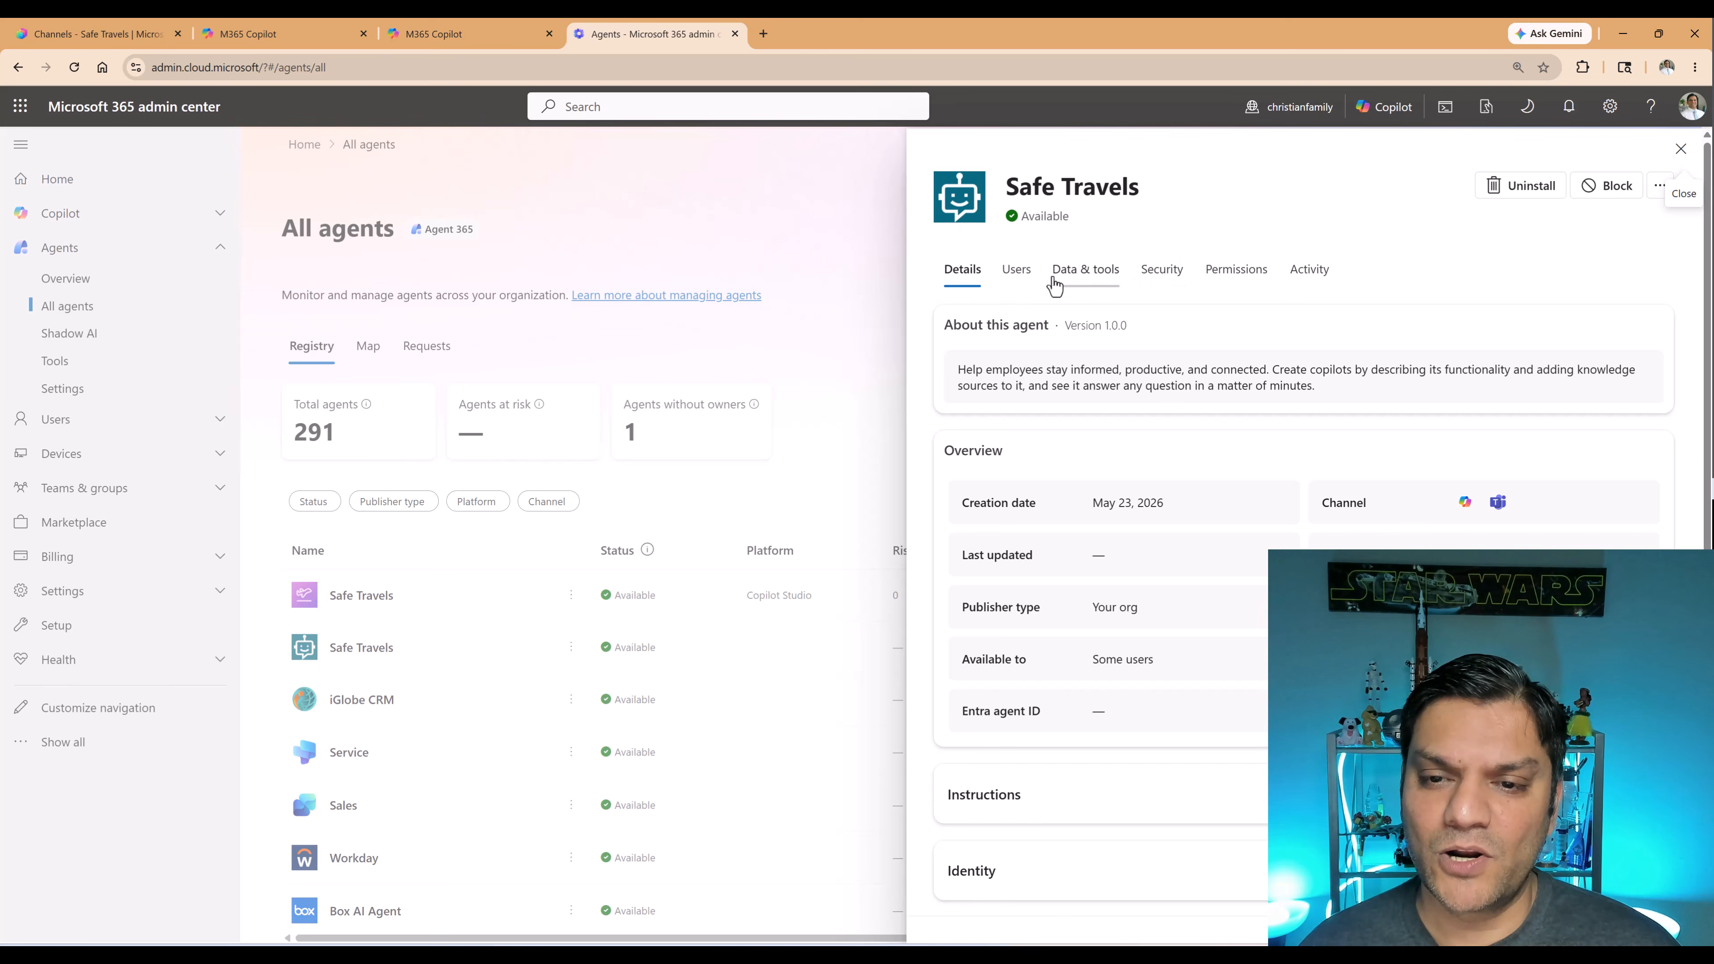
pyautogui.click(1017, 277)
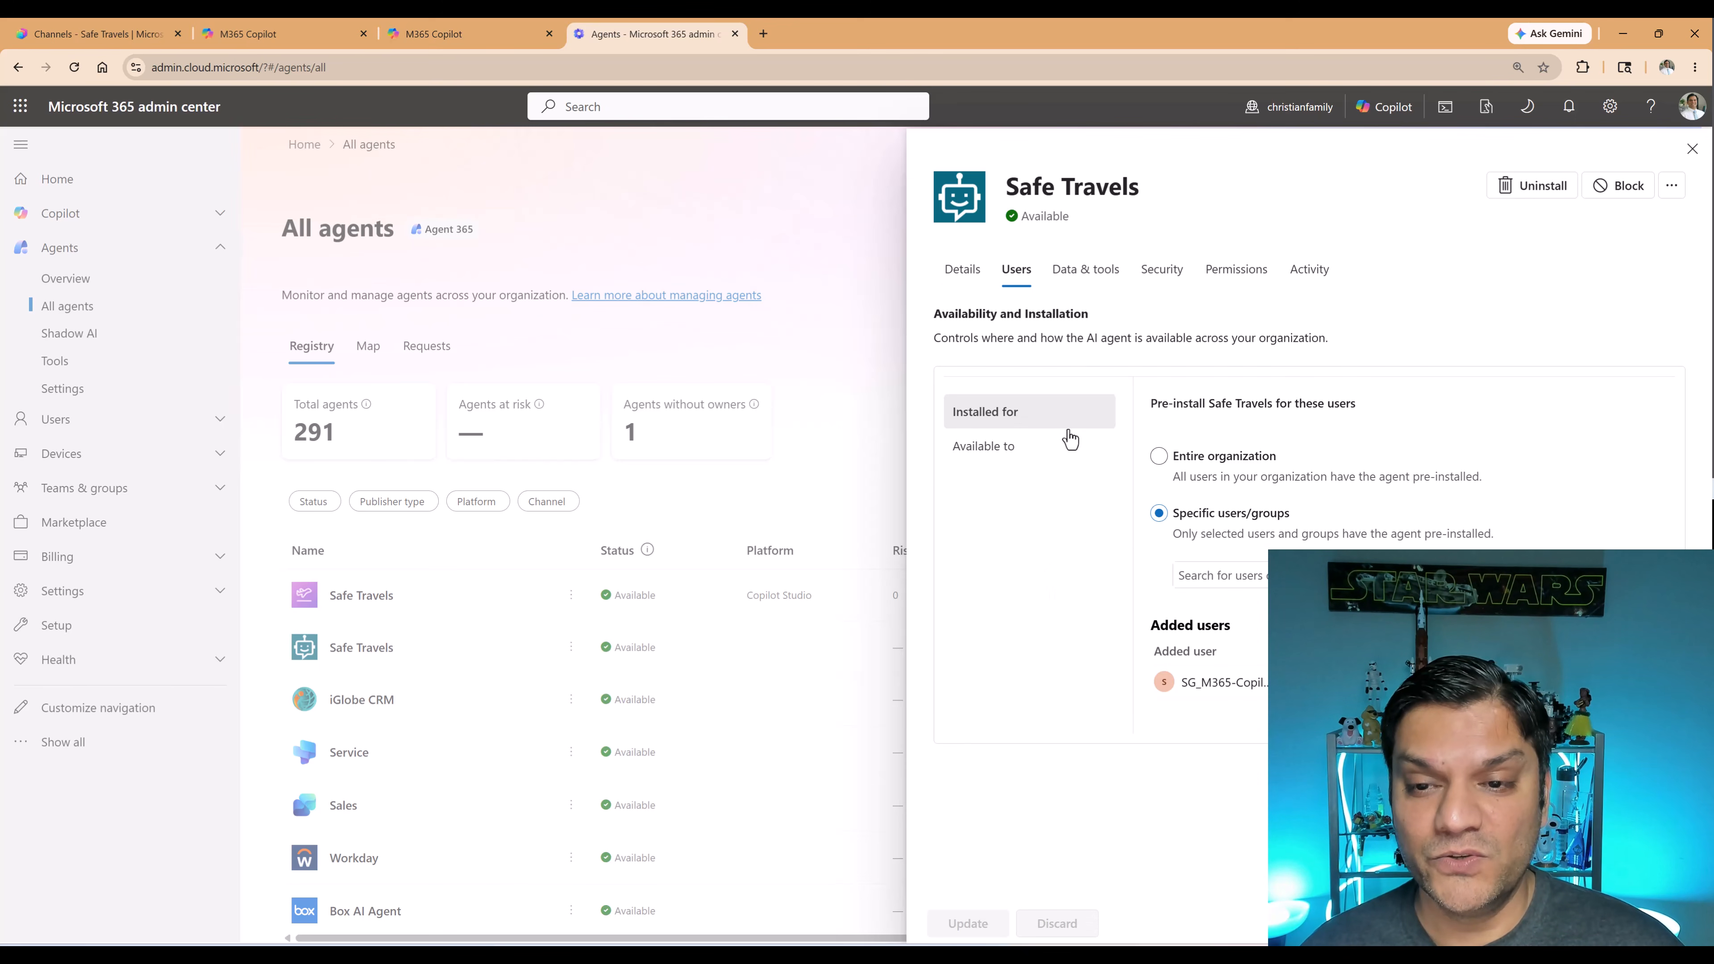
pyautogui.click(969, 279)
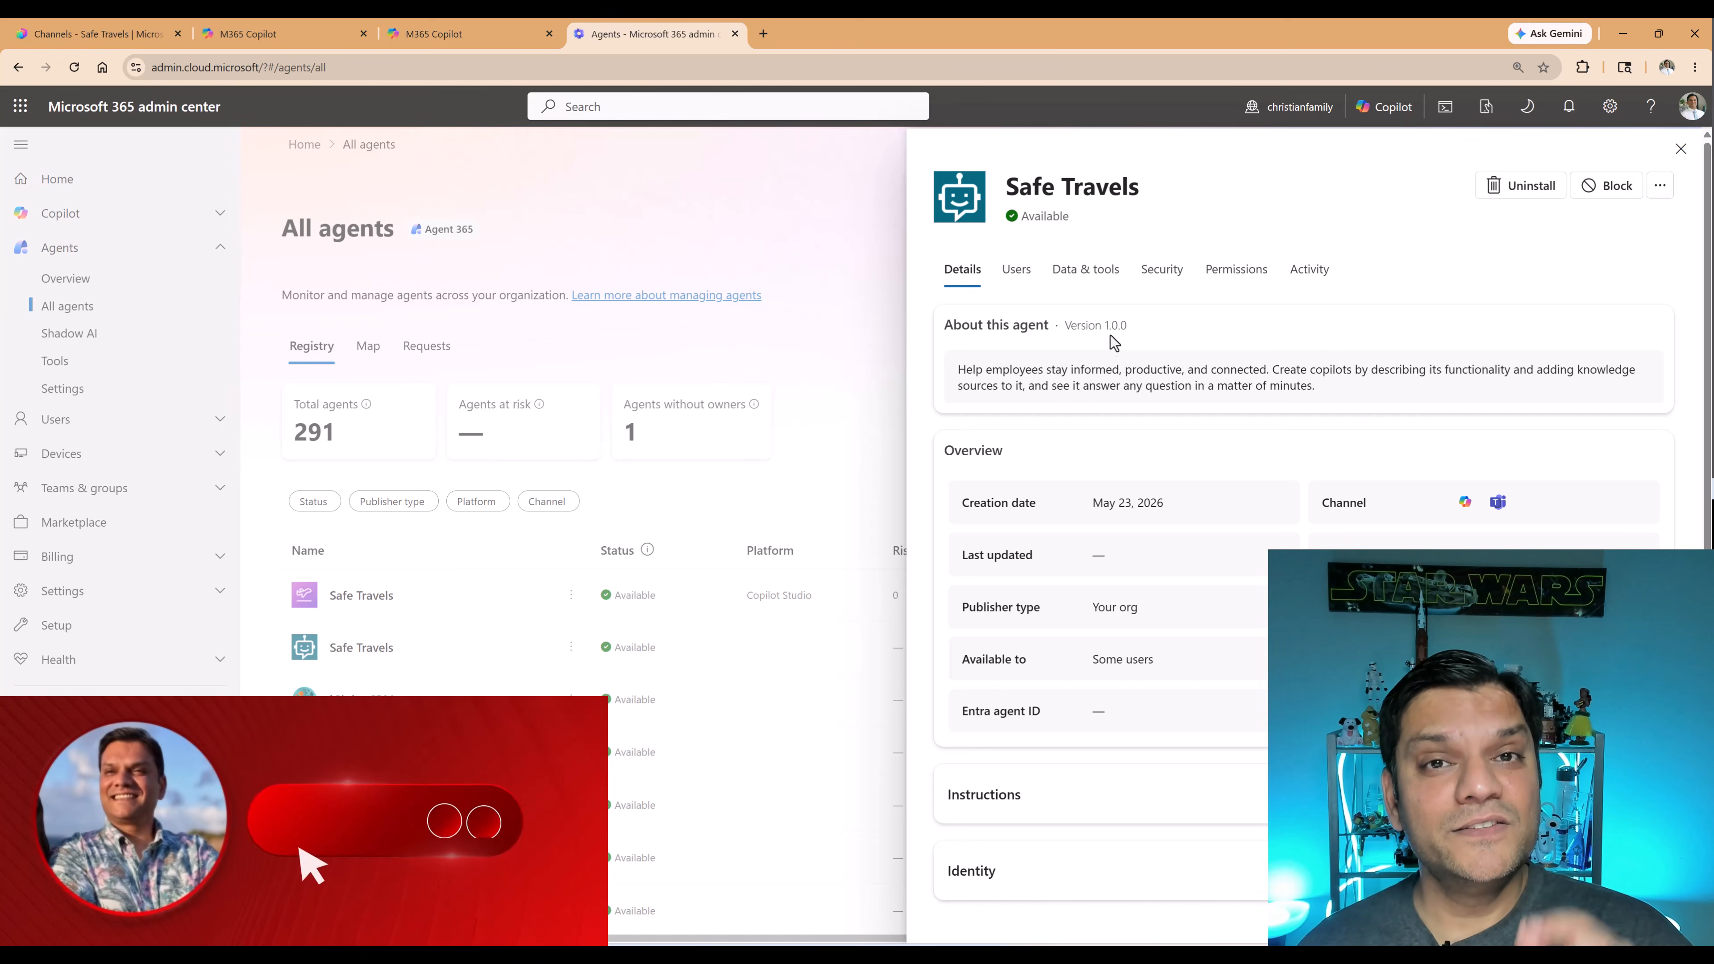
pyautogui.click(1679, 149)
pyautogui.click(443, 588)
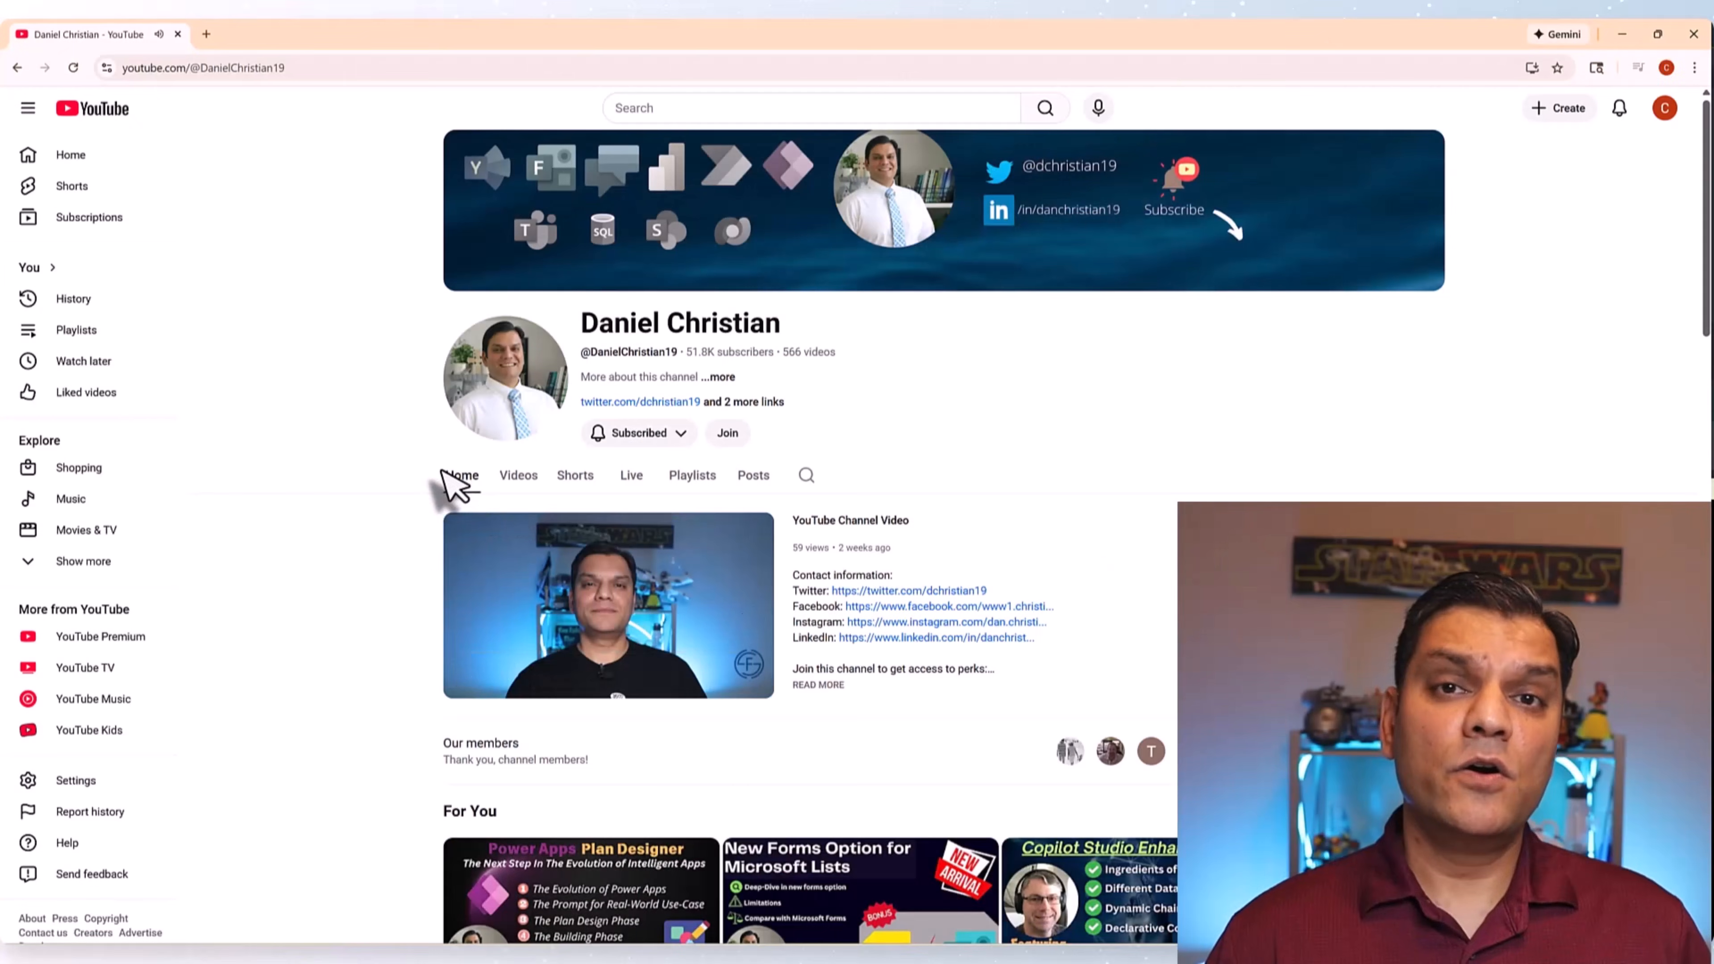
pyautogui.click(728, 433)
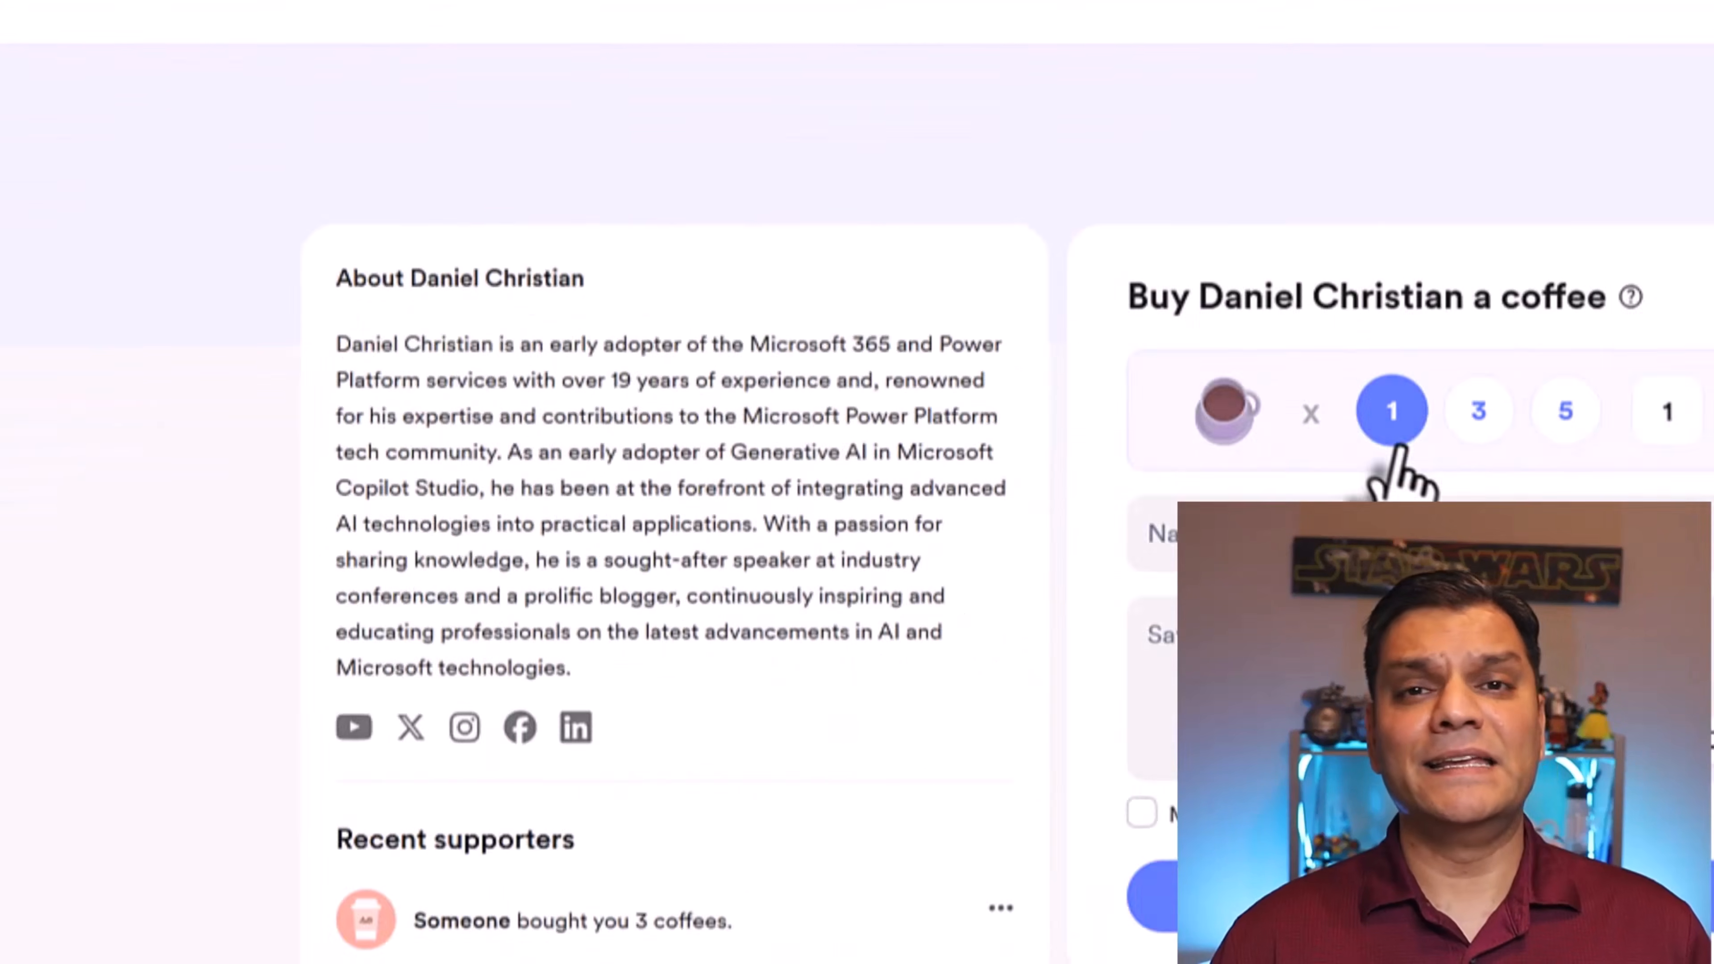
pyautogui.click(1478, 411)
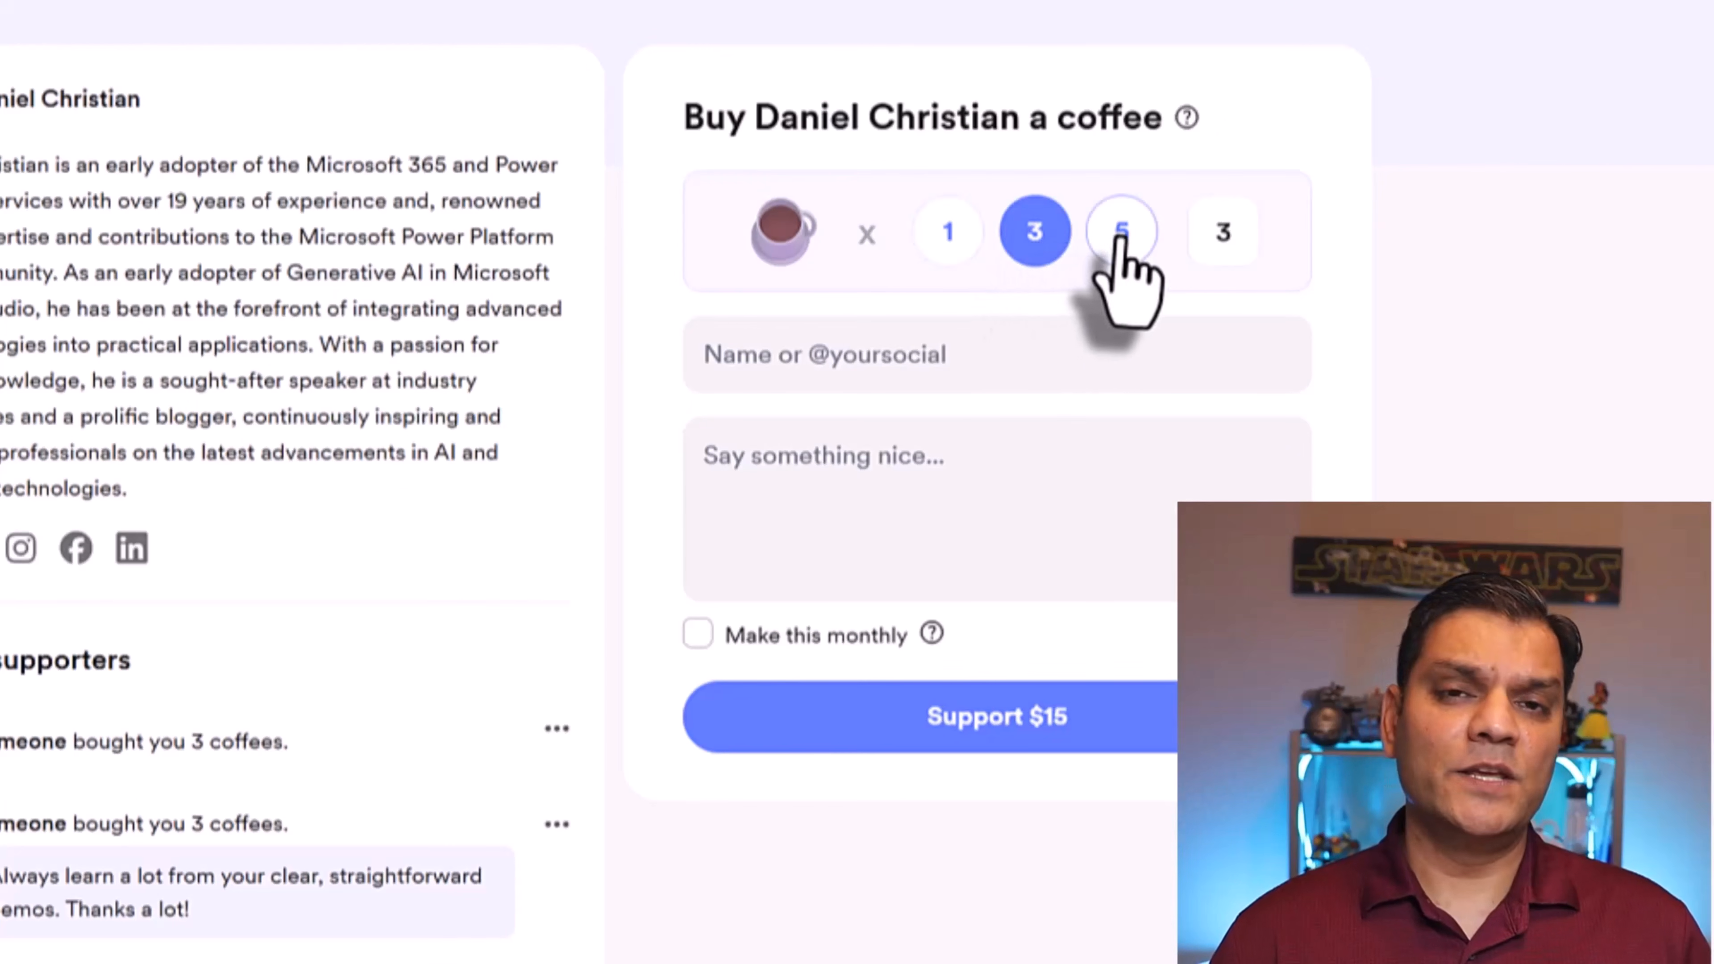
pyautogui.click(1121, 233)
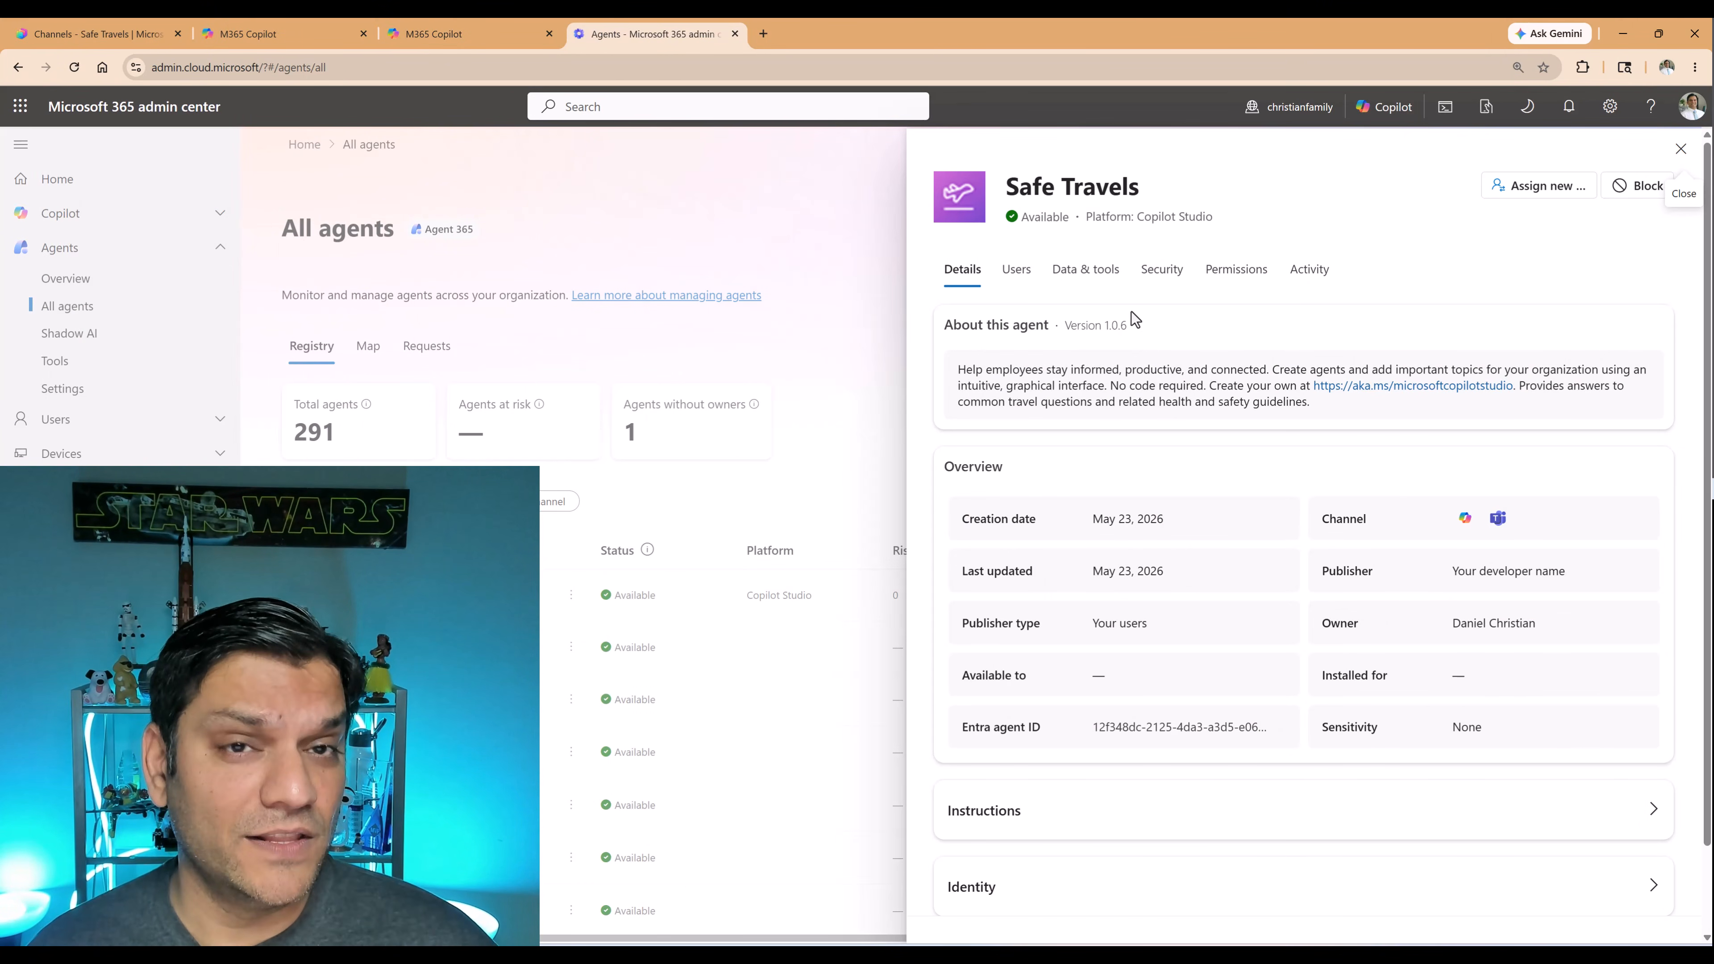
# In Copilot Studio, submit Safe Travels to the org catalog from the availability options, giving everyone access to the agent
pyautogui.click(48, 25)
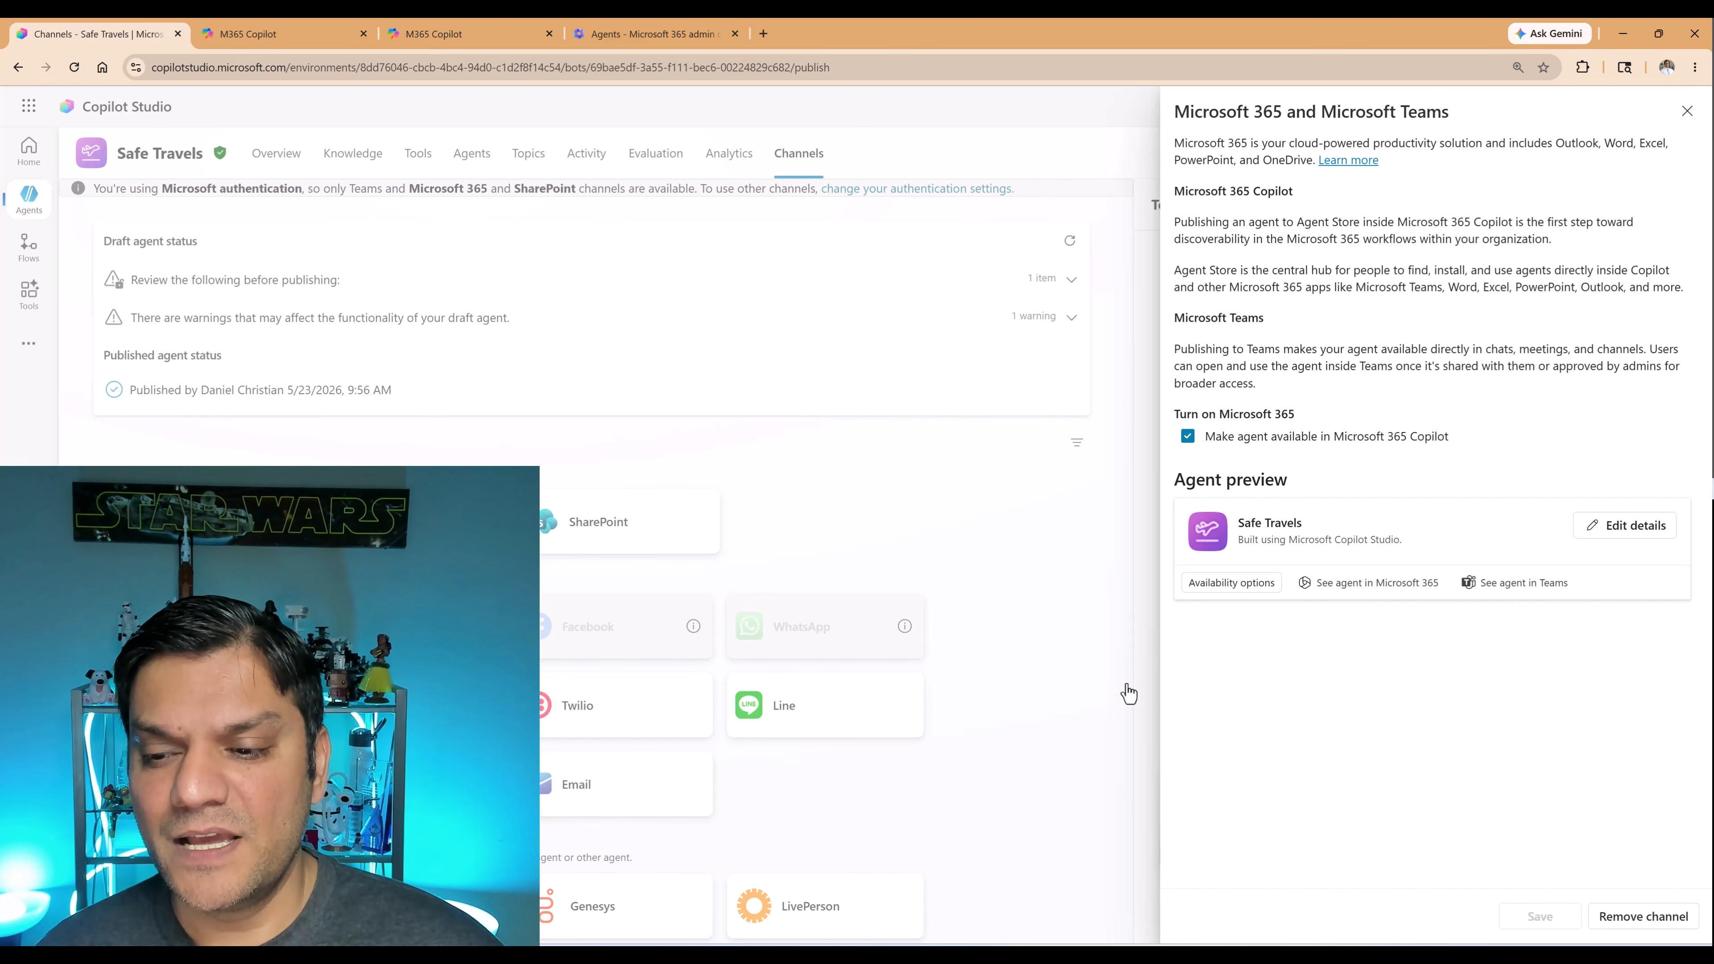
pyautogui.click(1223, 583)
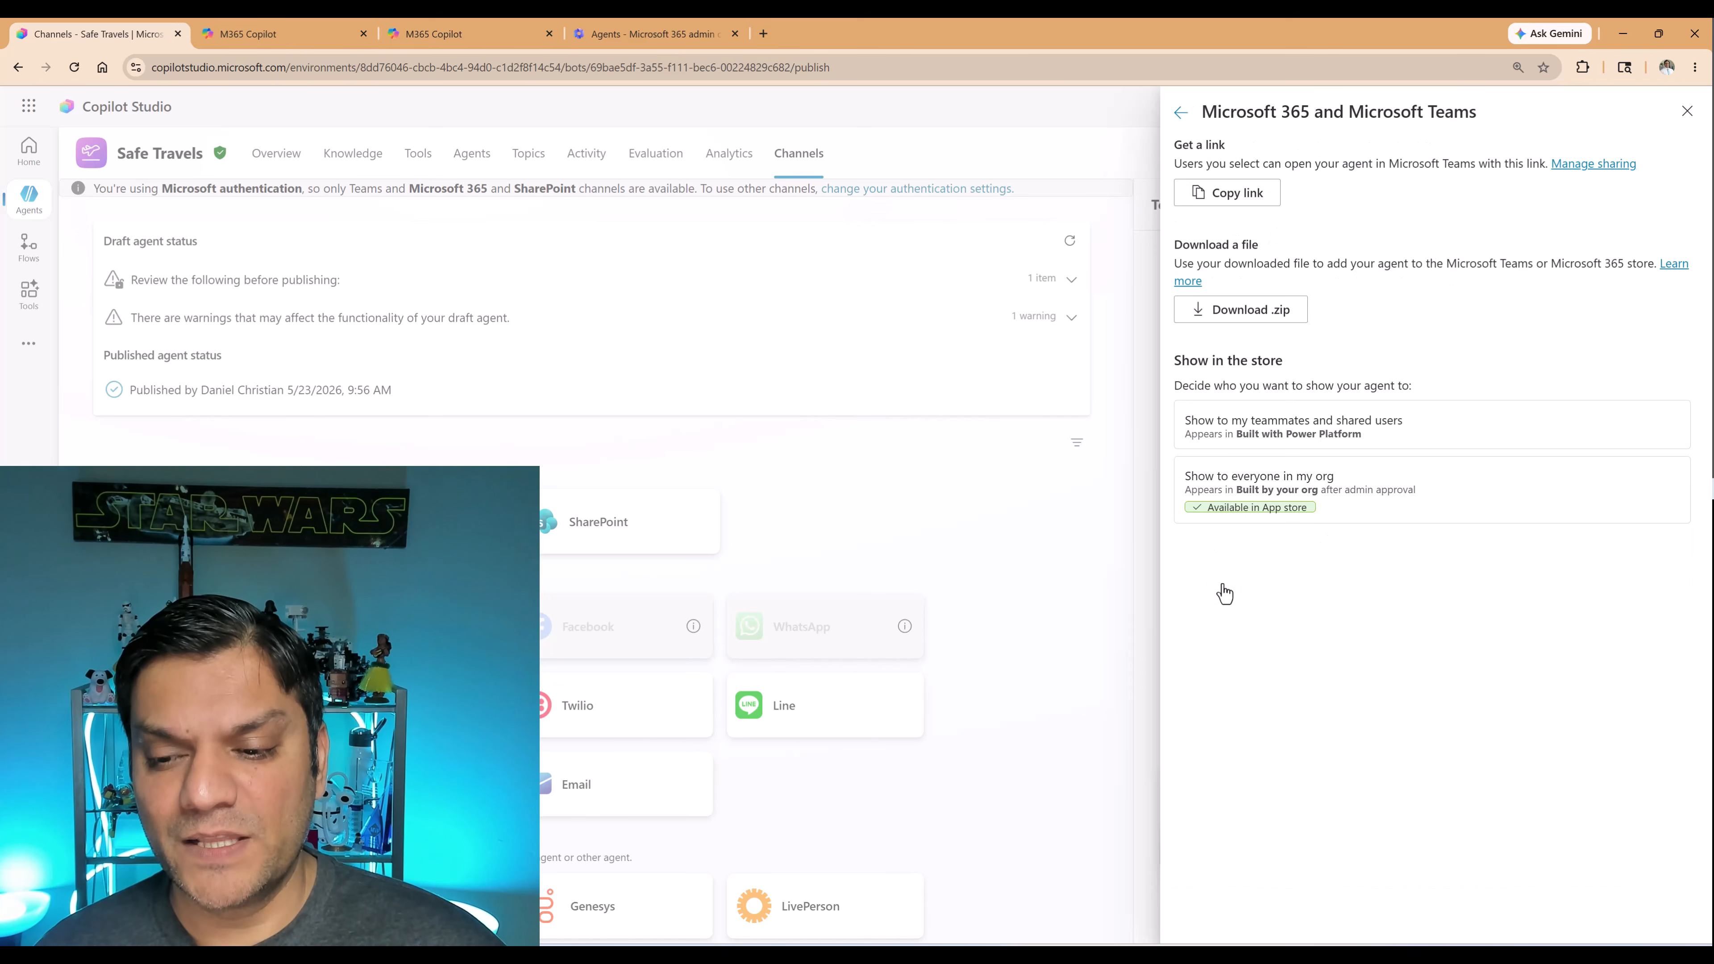
pyautogui.click(1351, 511)
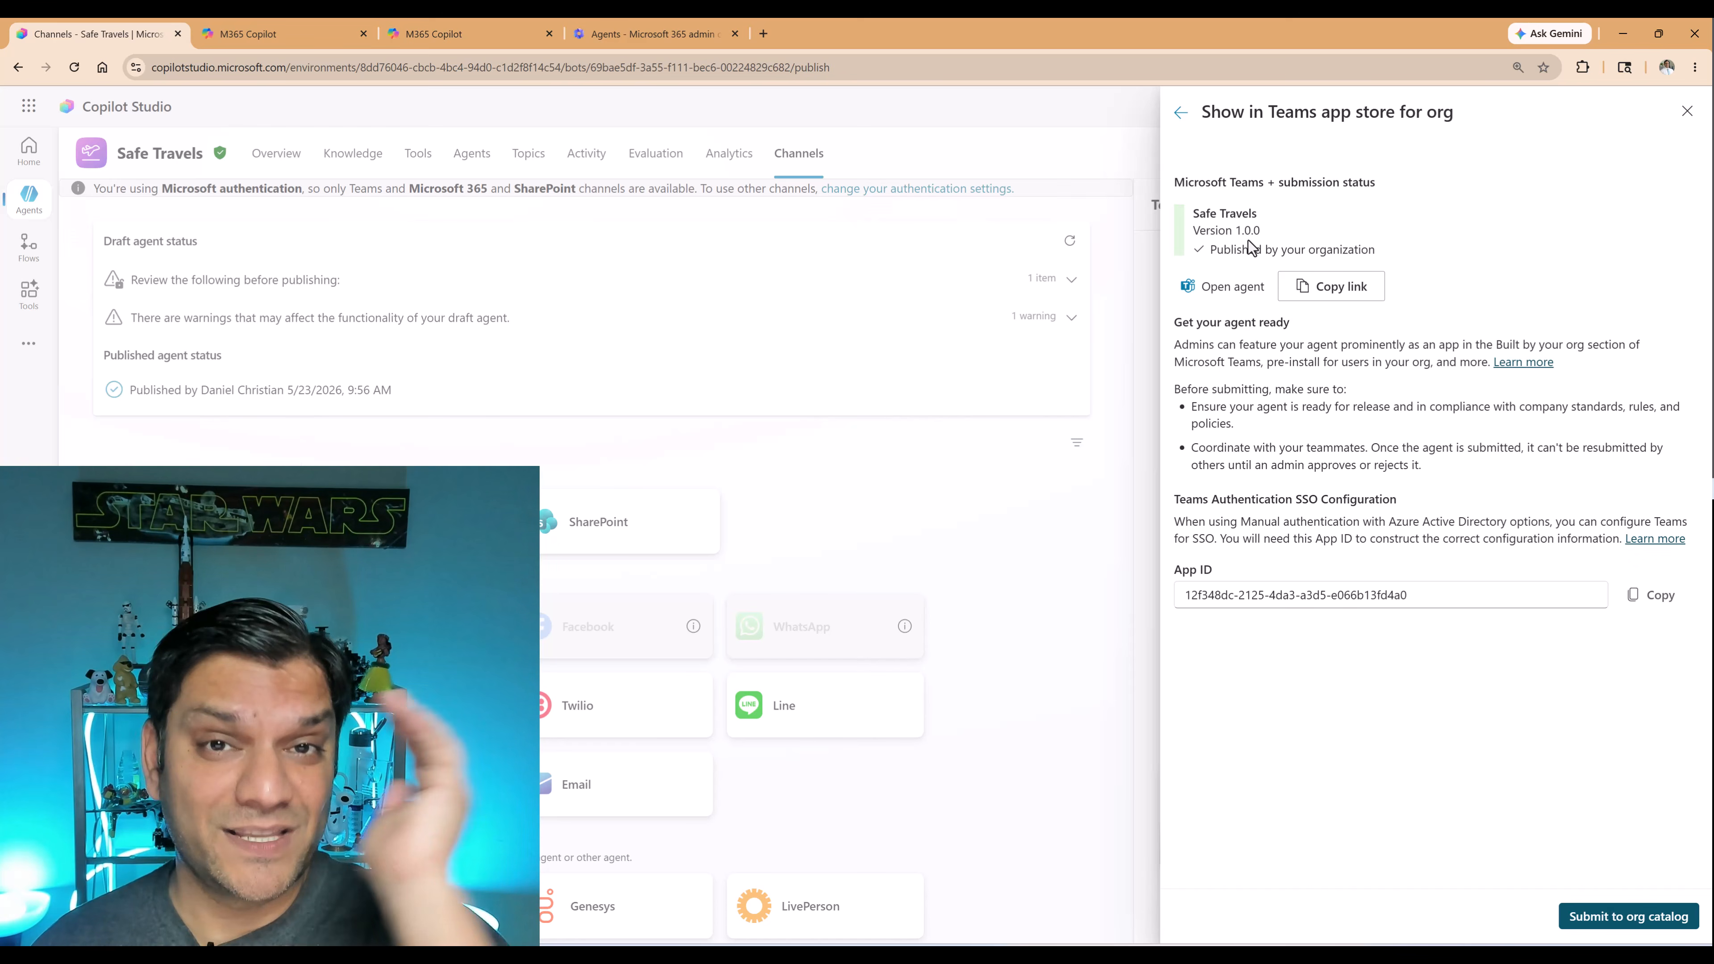
pyautogui.click(1614, 918)
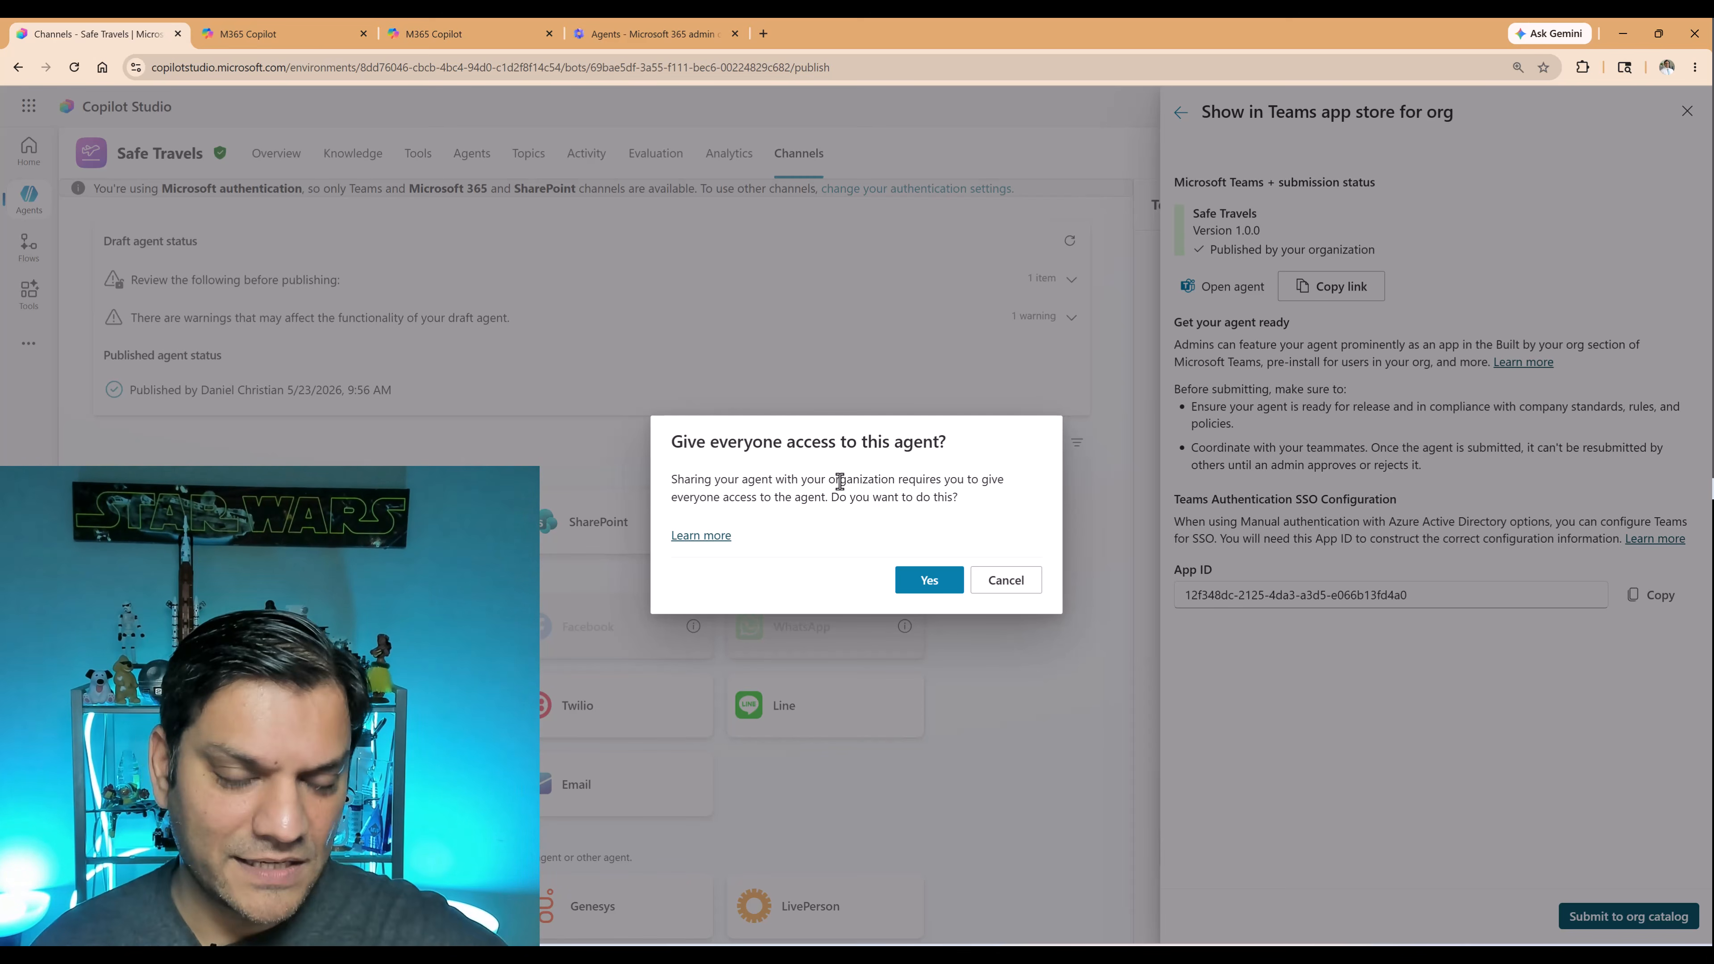
pyautogui.click(929, 581)
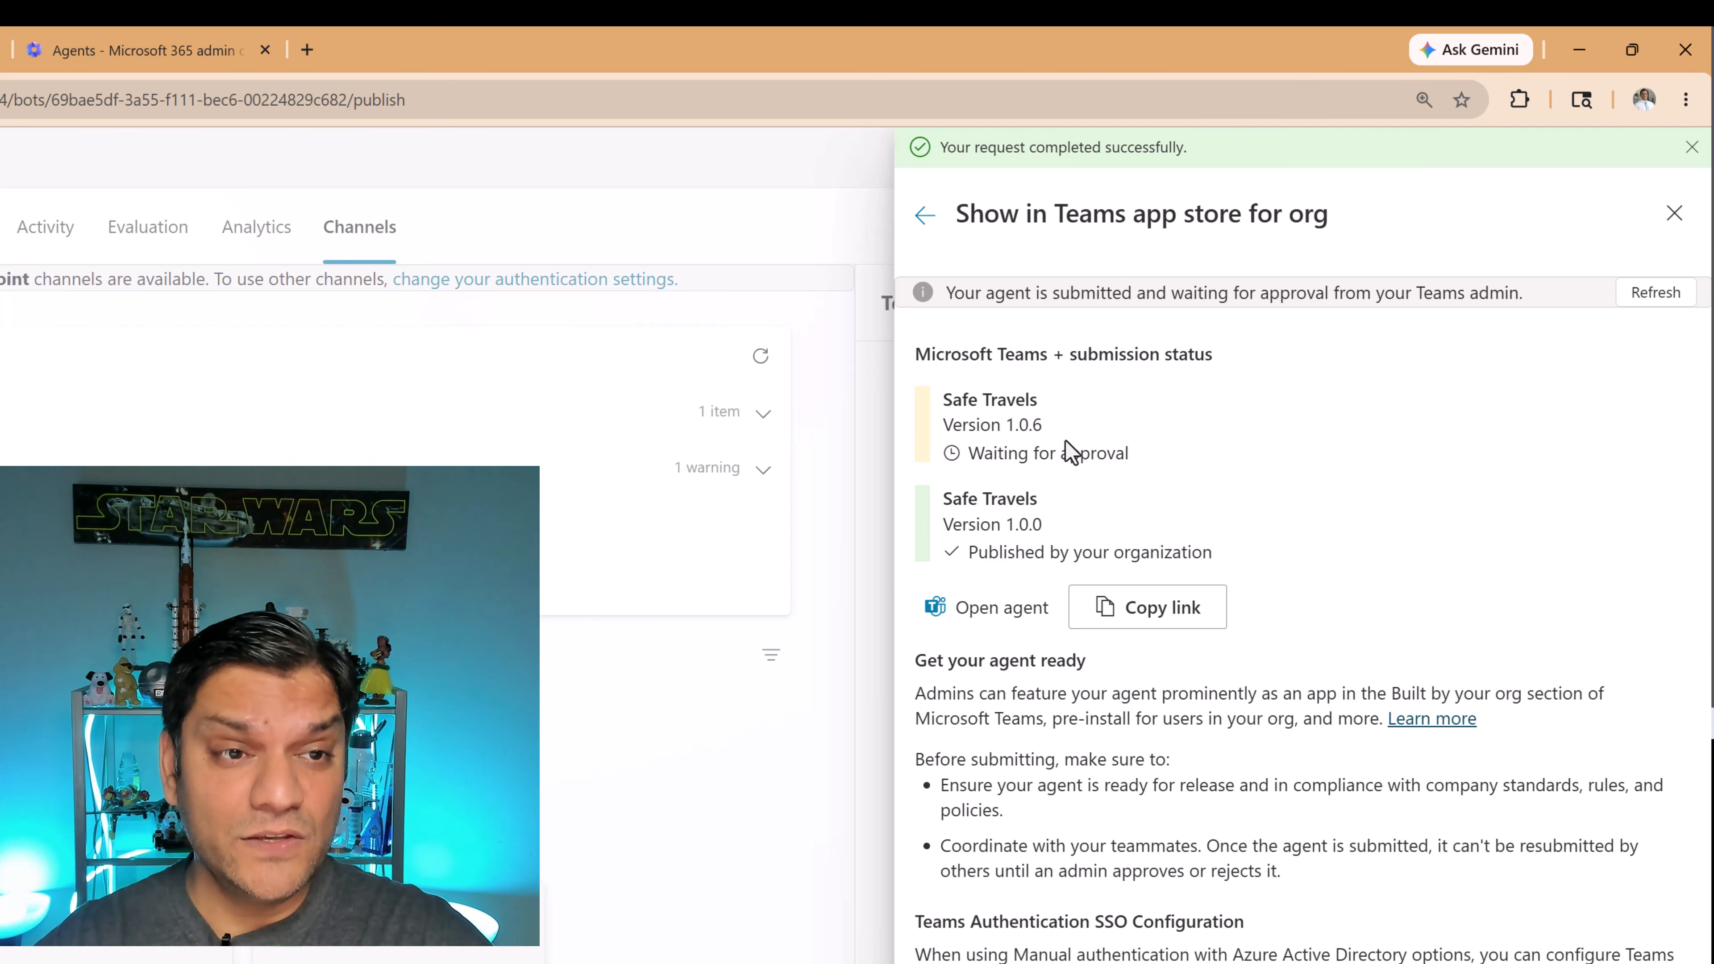
# In the Microsoft 365 admin center, open the agent requests and examine the Safe Travels submission's available actions and details
pyautogui.click(145, 49)
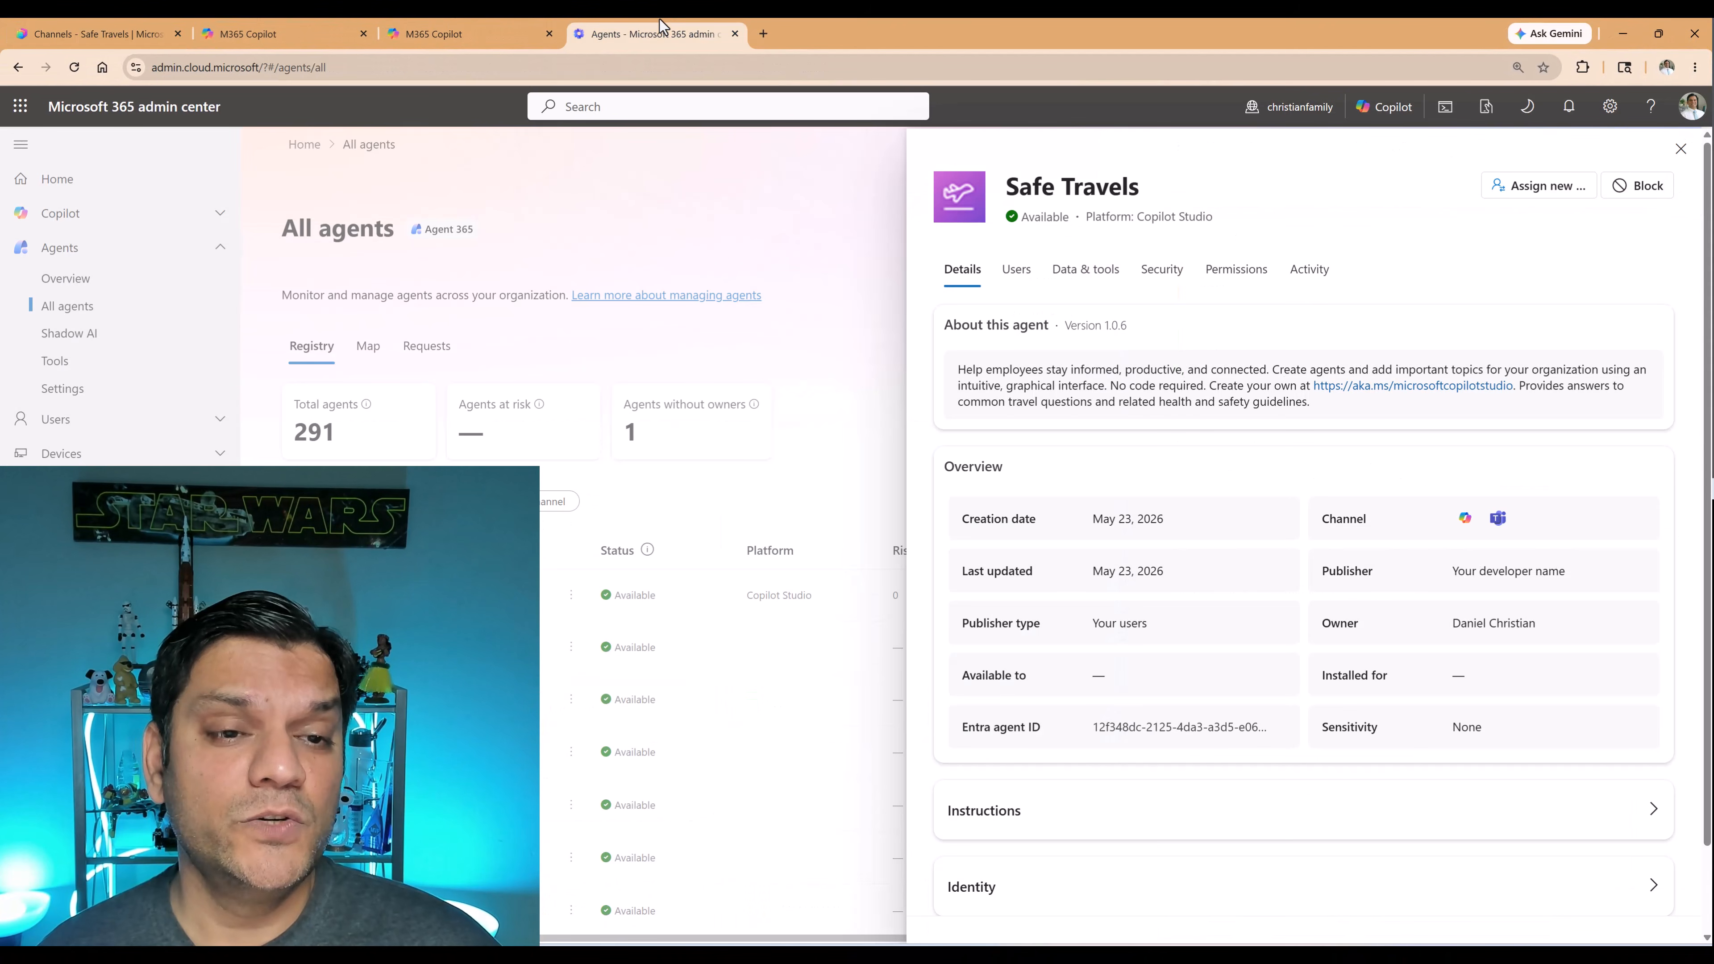
pyautogui.click(1679, 149)
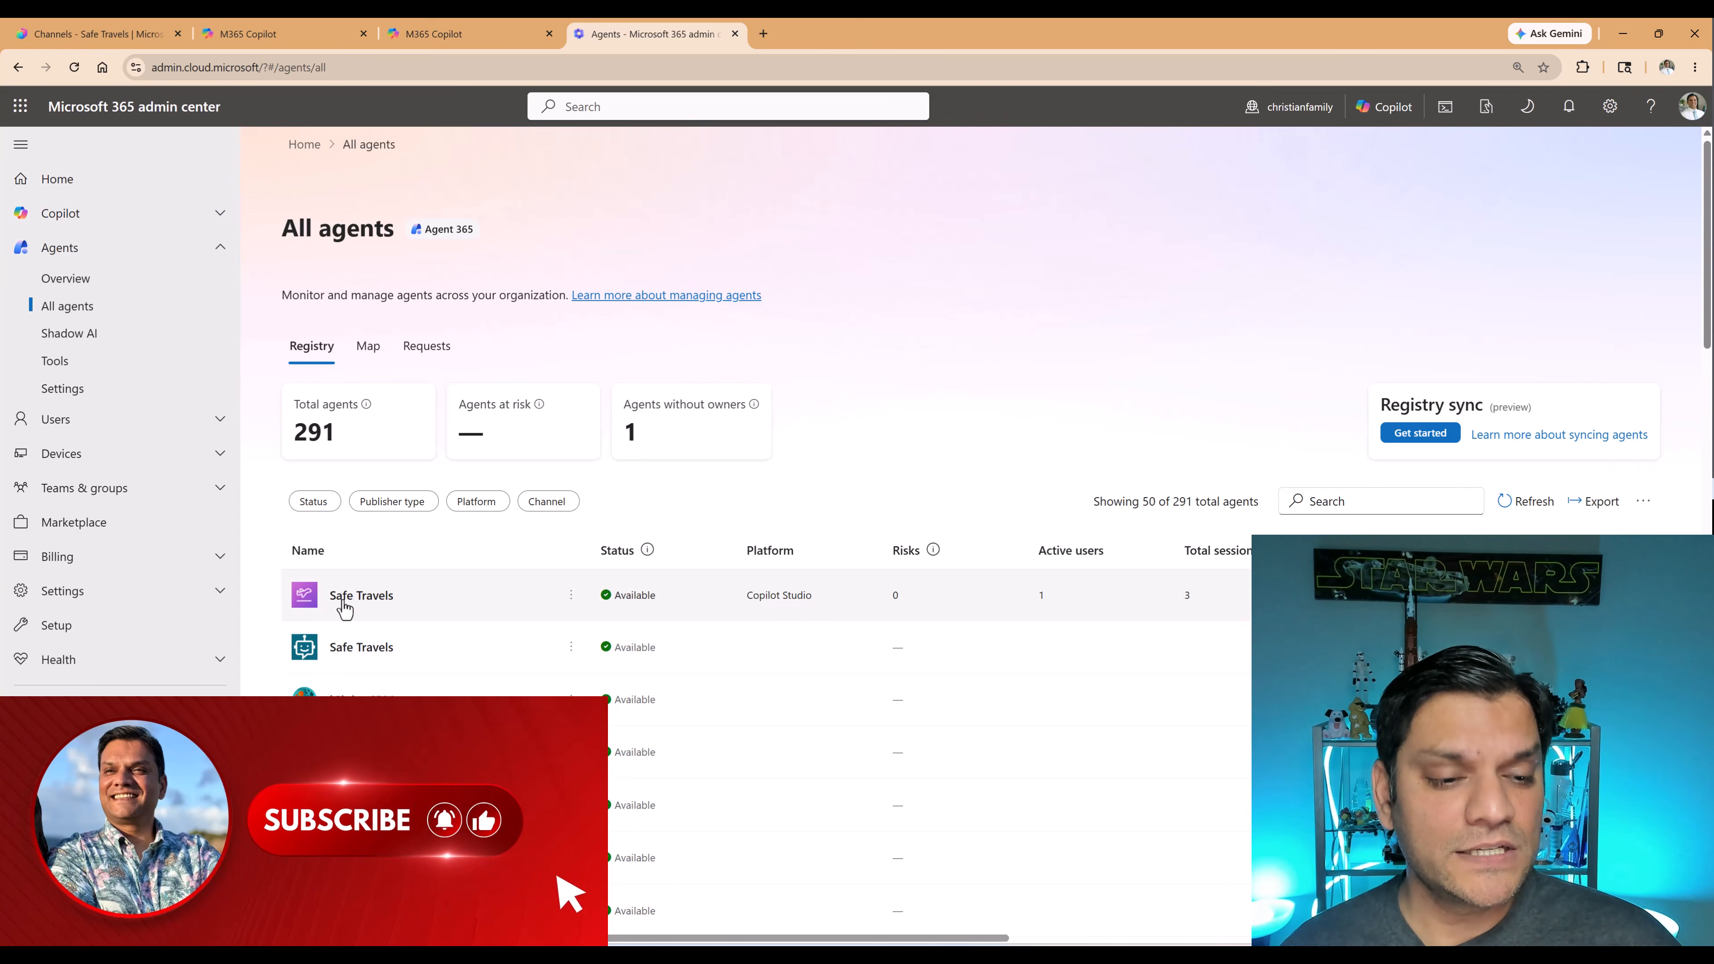
pyautogui.click(1314, 500)
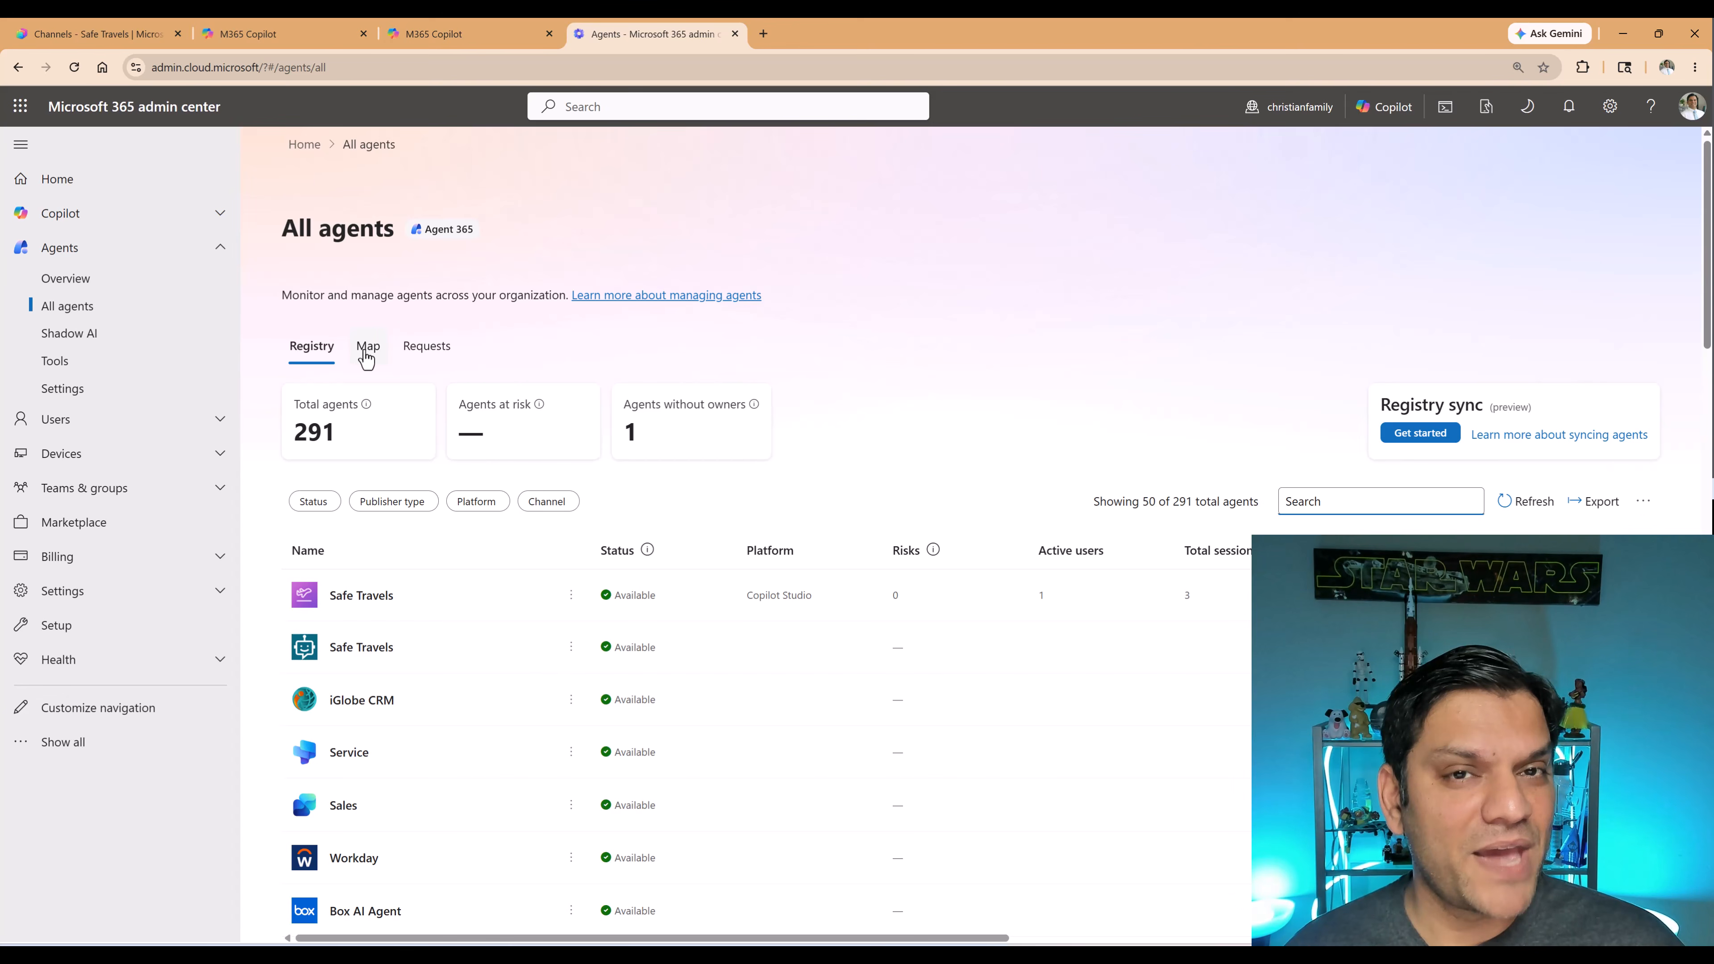
pyautogui.click(416, 365)
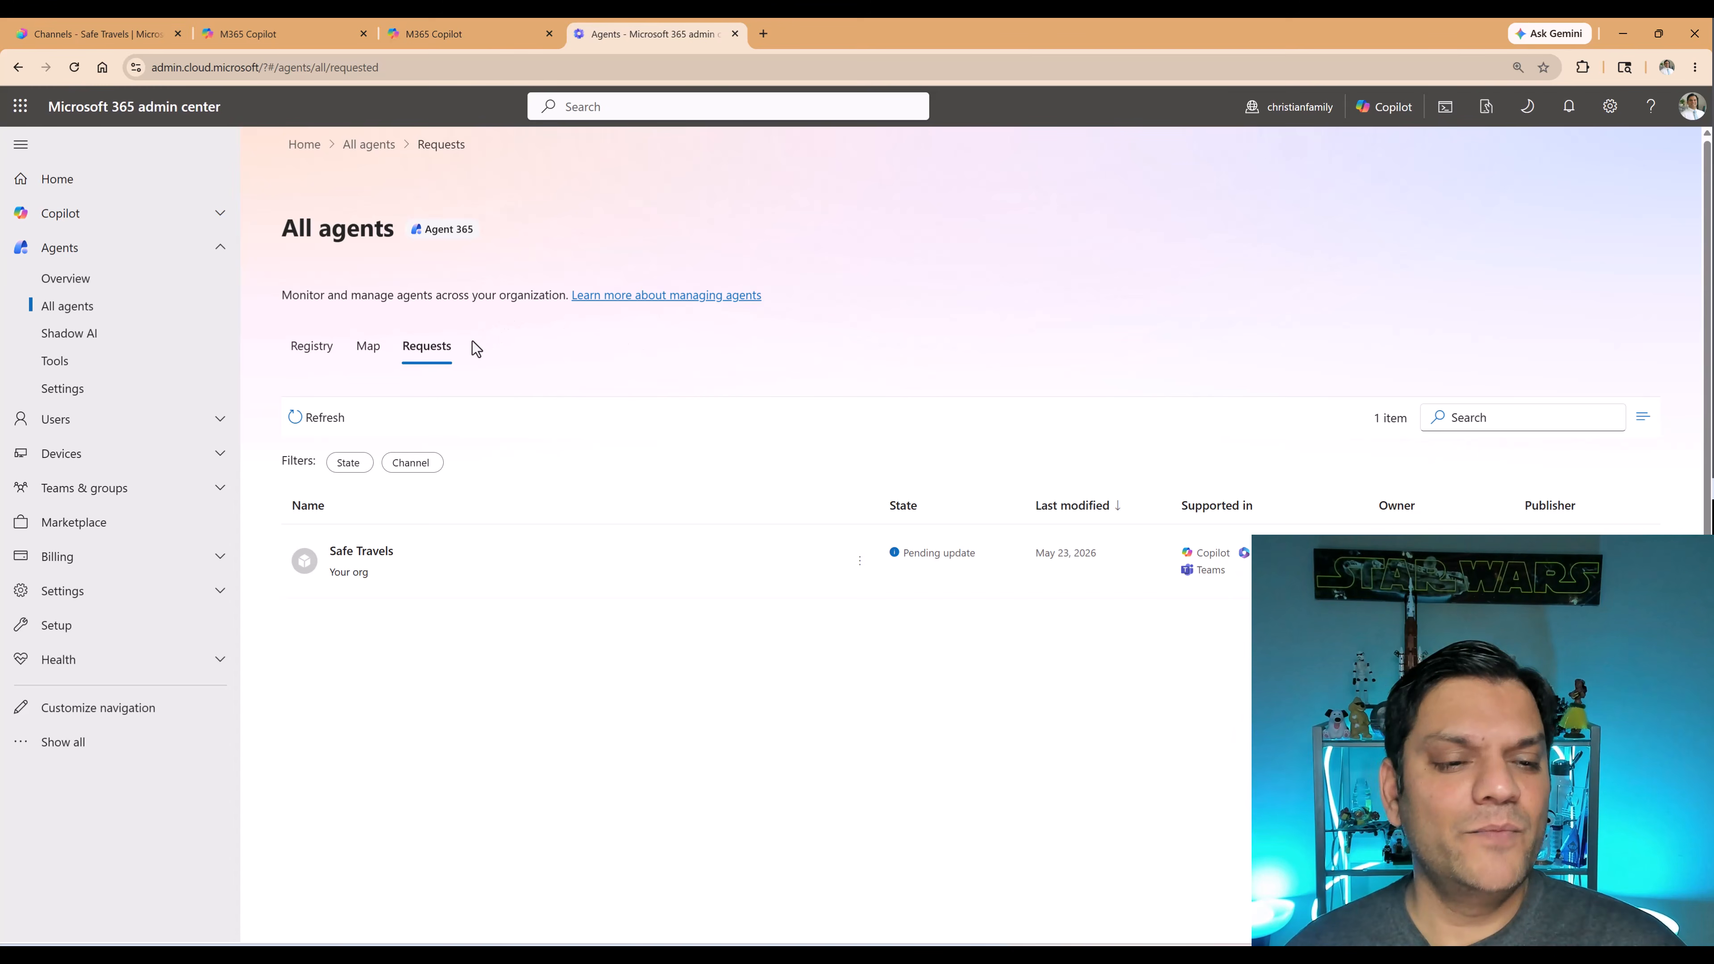
pyautogui.click(858, 565)
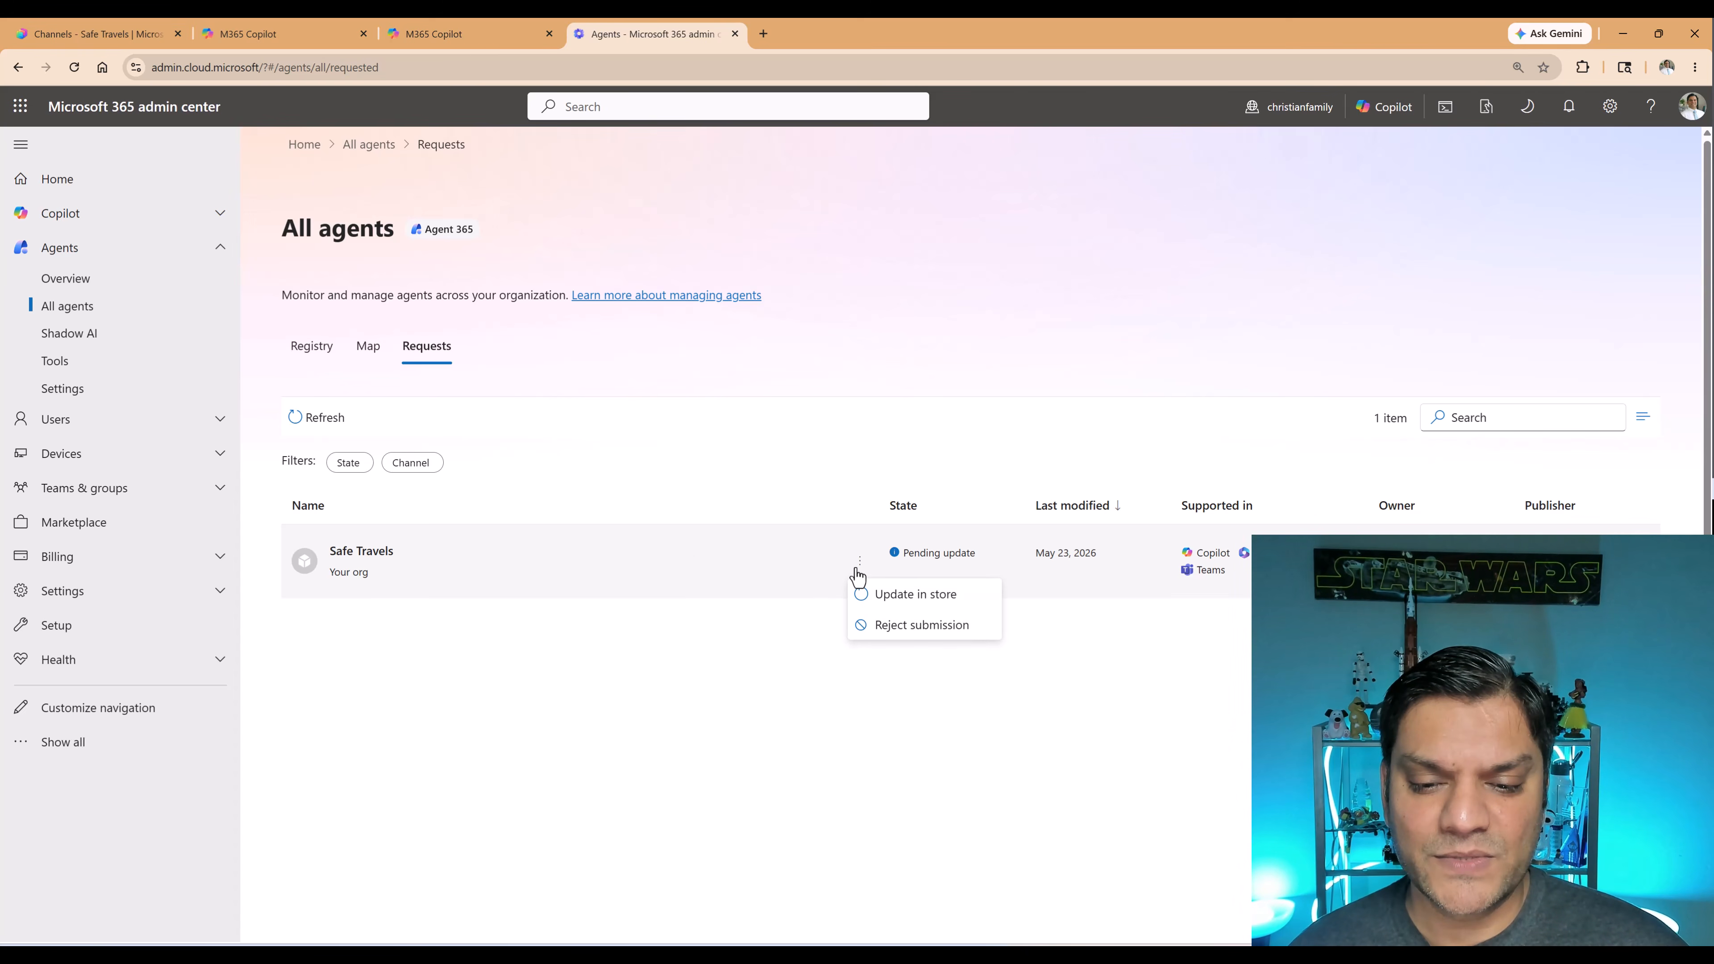
pyautogui.click(624, 584)
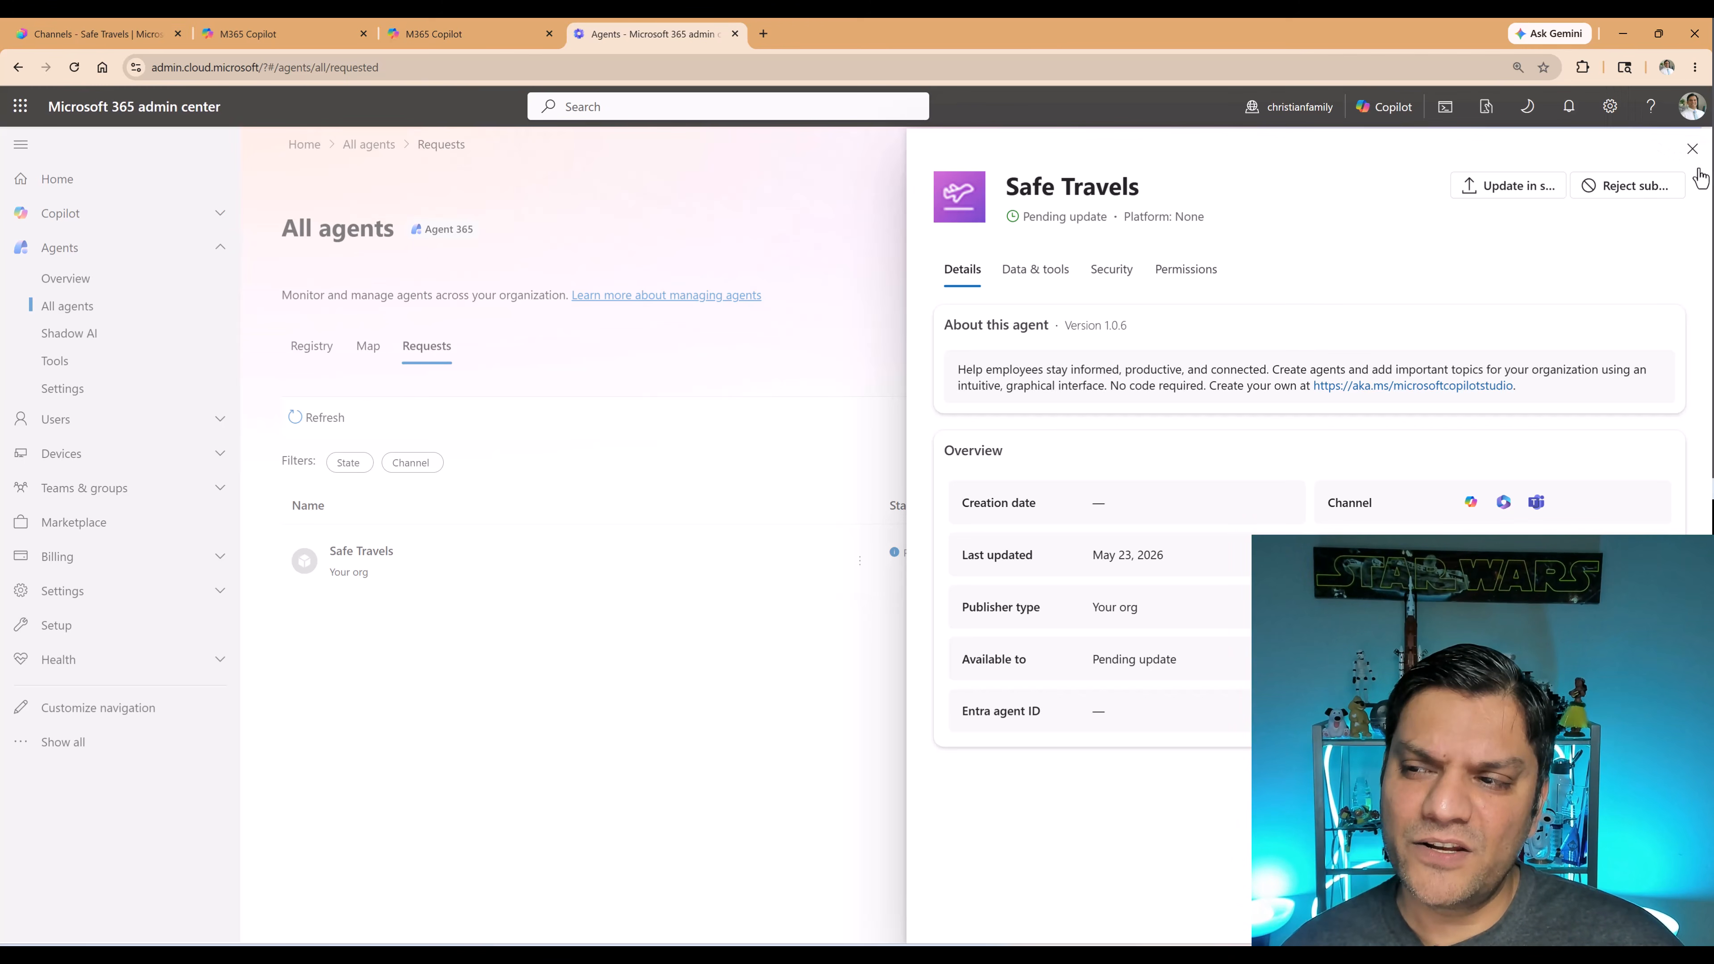
pyautogui.click(1693, 148)
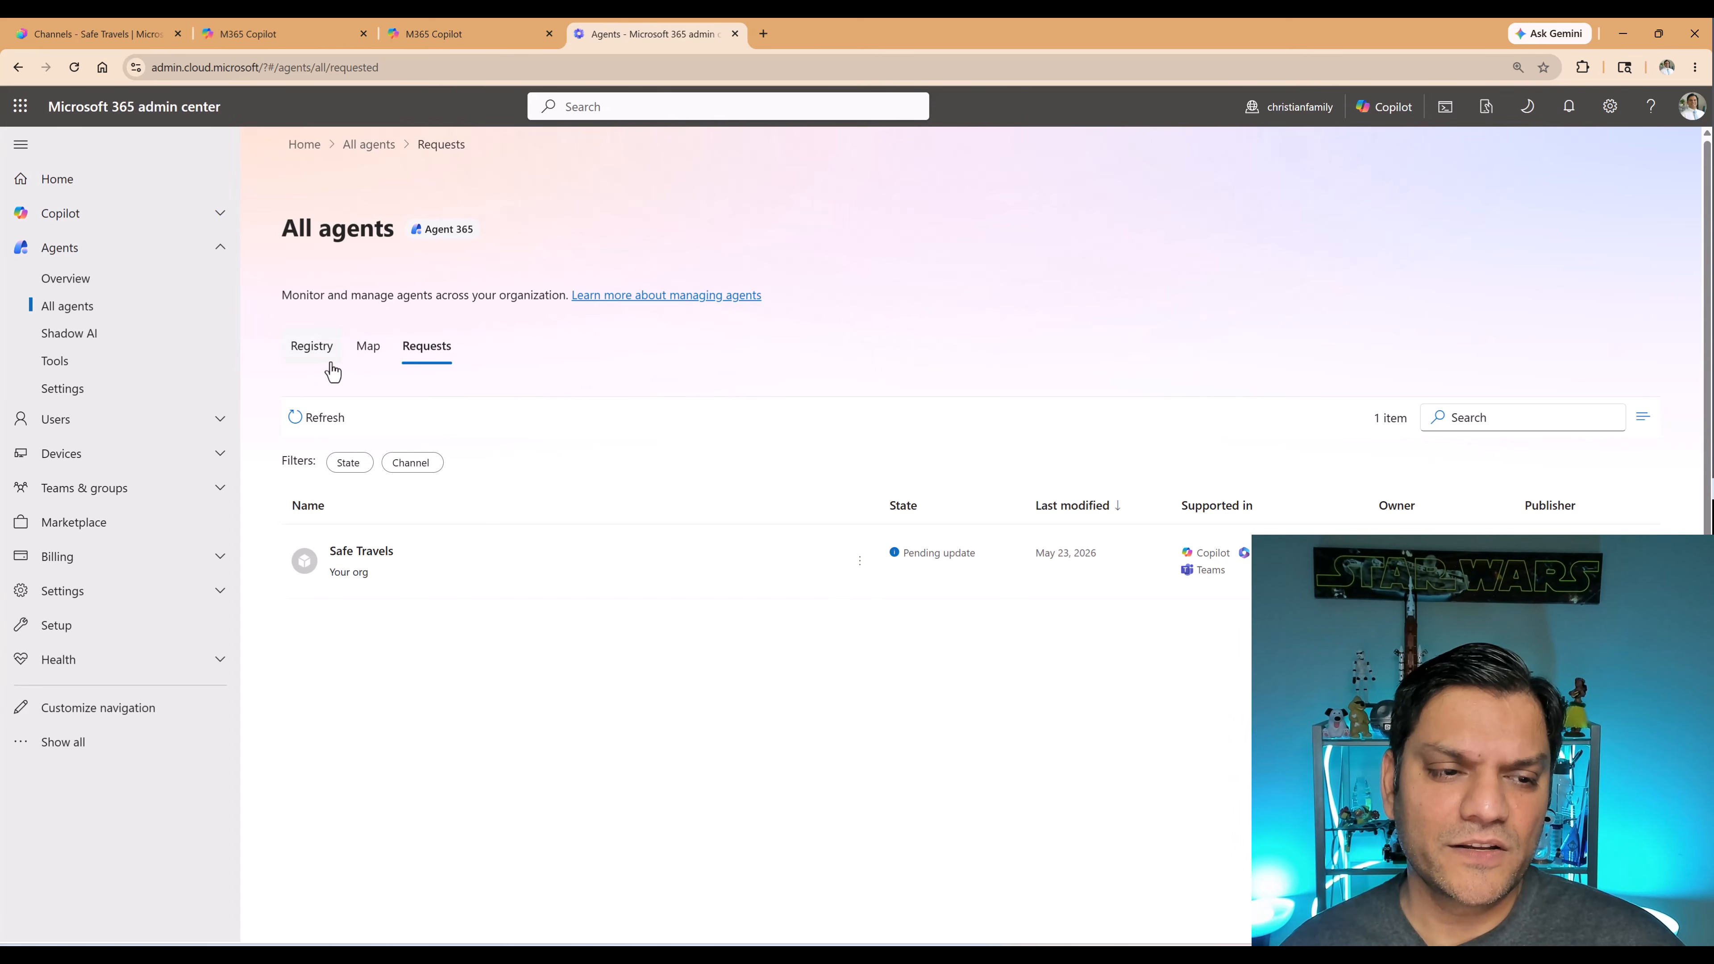
# Return to the agent registry and check the version of the teal-icon Safe Travels agent in its details
pyautogui.click(332, 365)
pyautogui.click(389, 594)
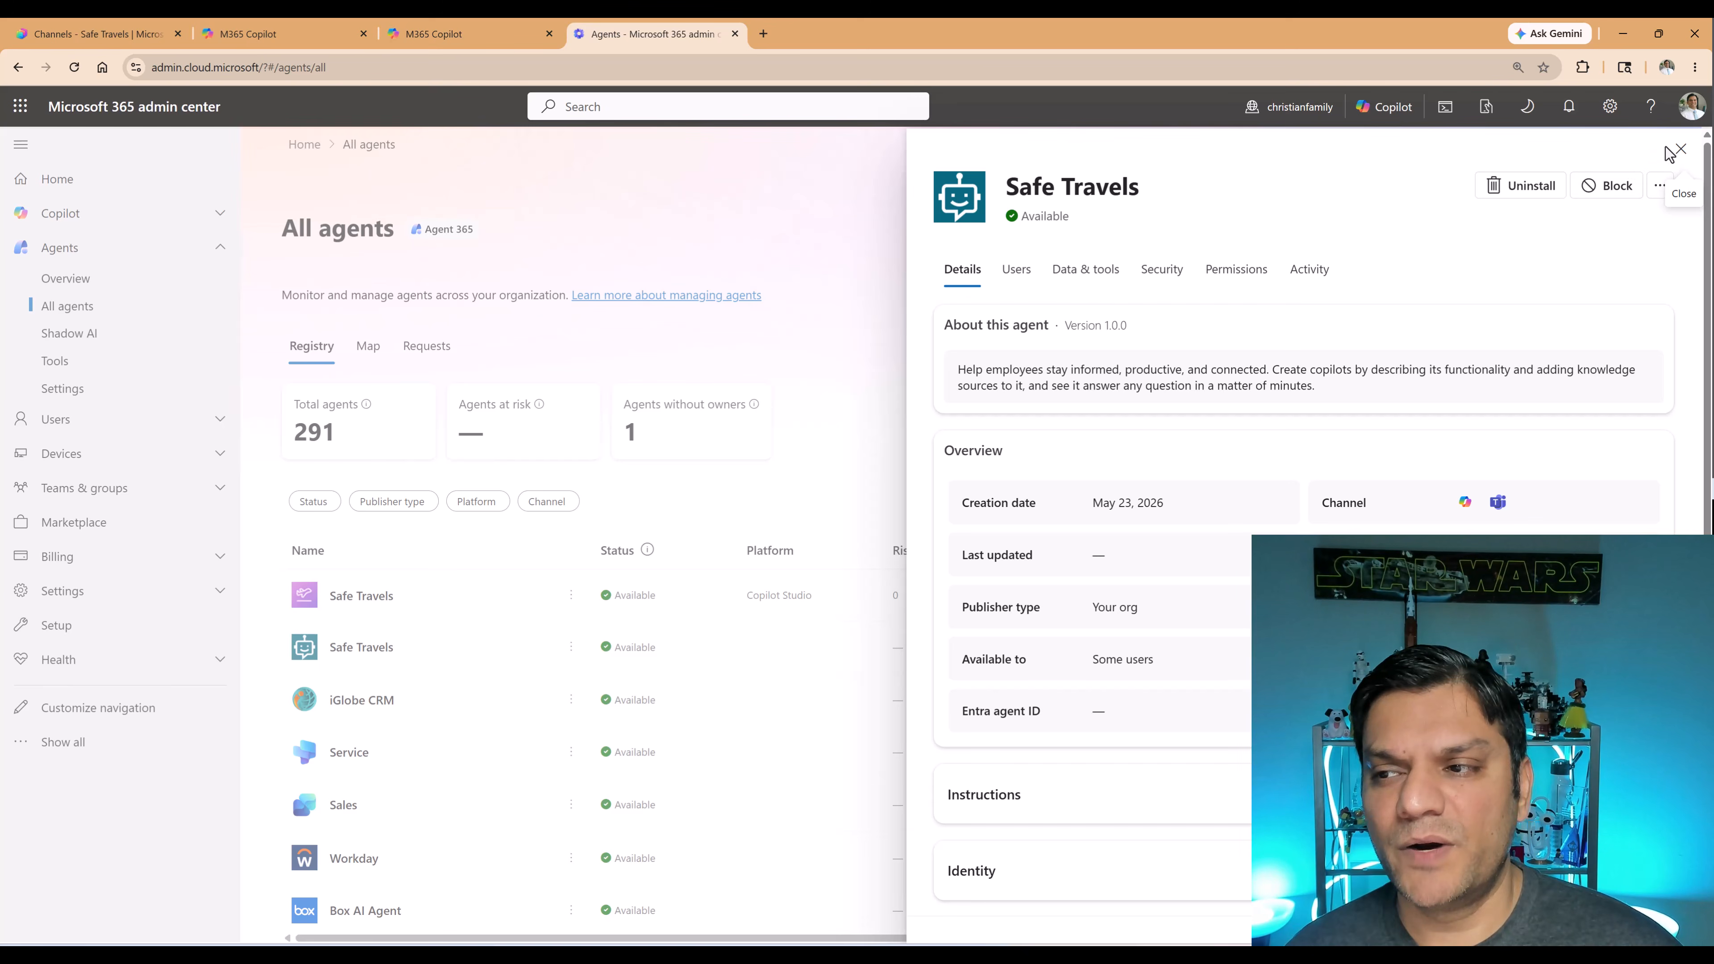
pyautogui.click(1679, 150)
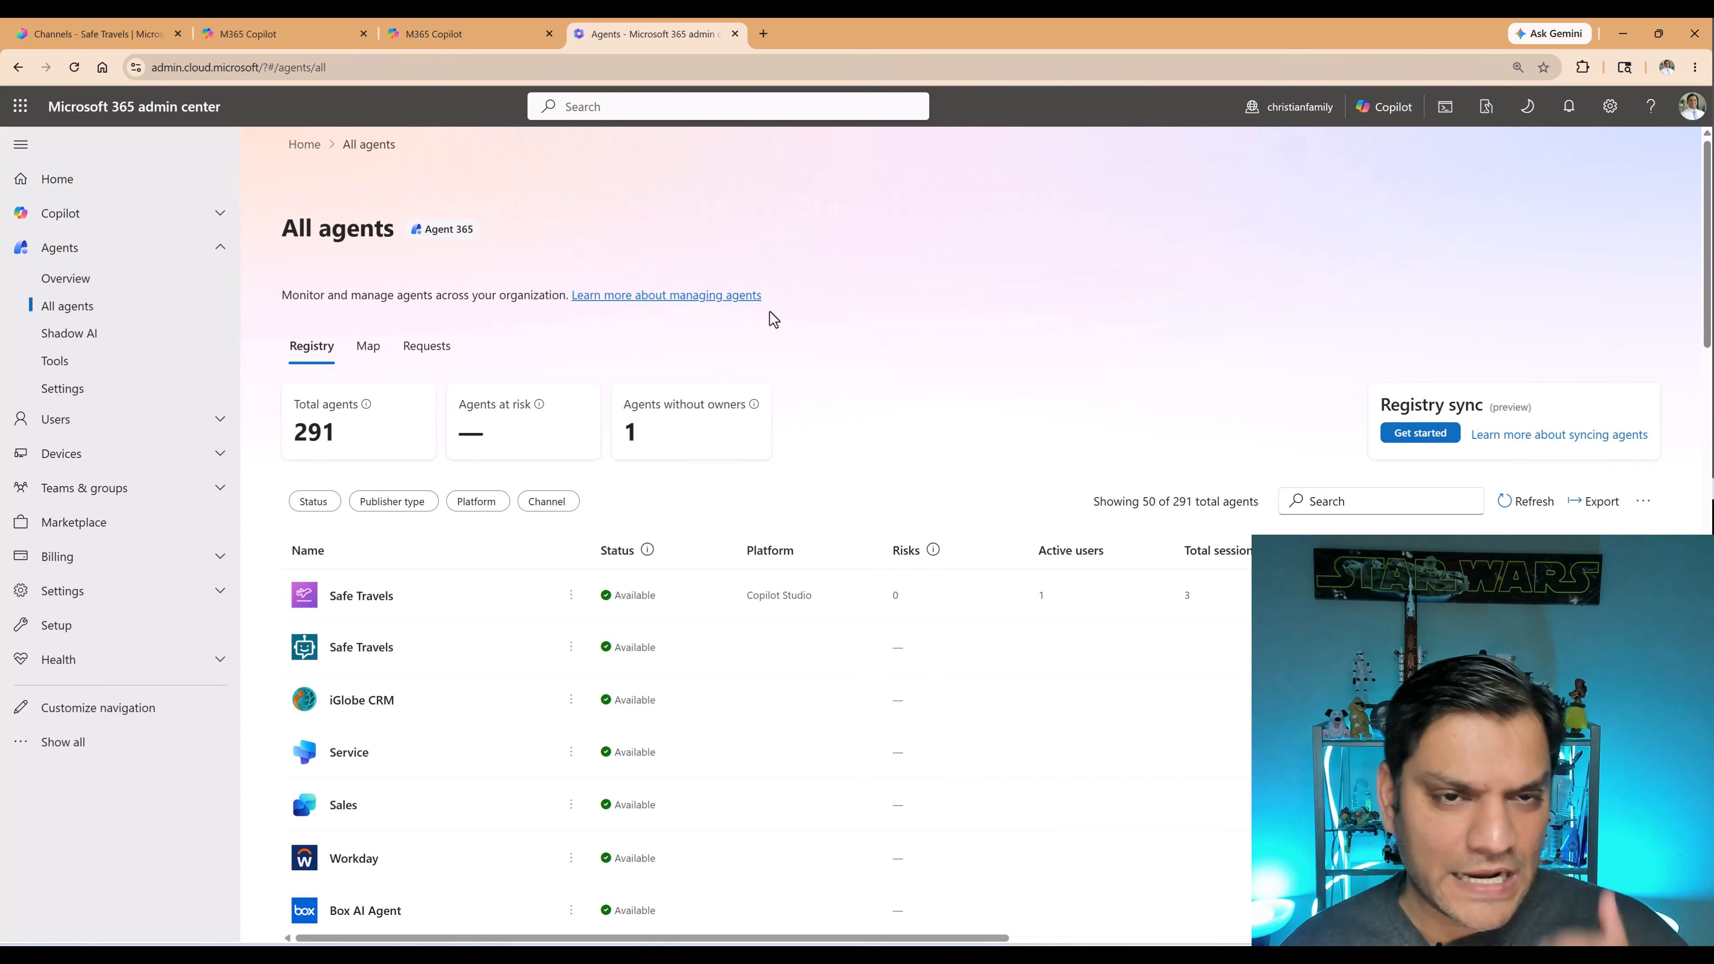
# Open the requested Safe Travels update and approve it by updating the agent in the store
pyautogui.click(438, 345)
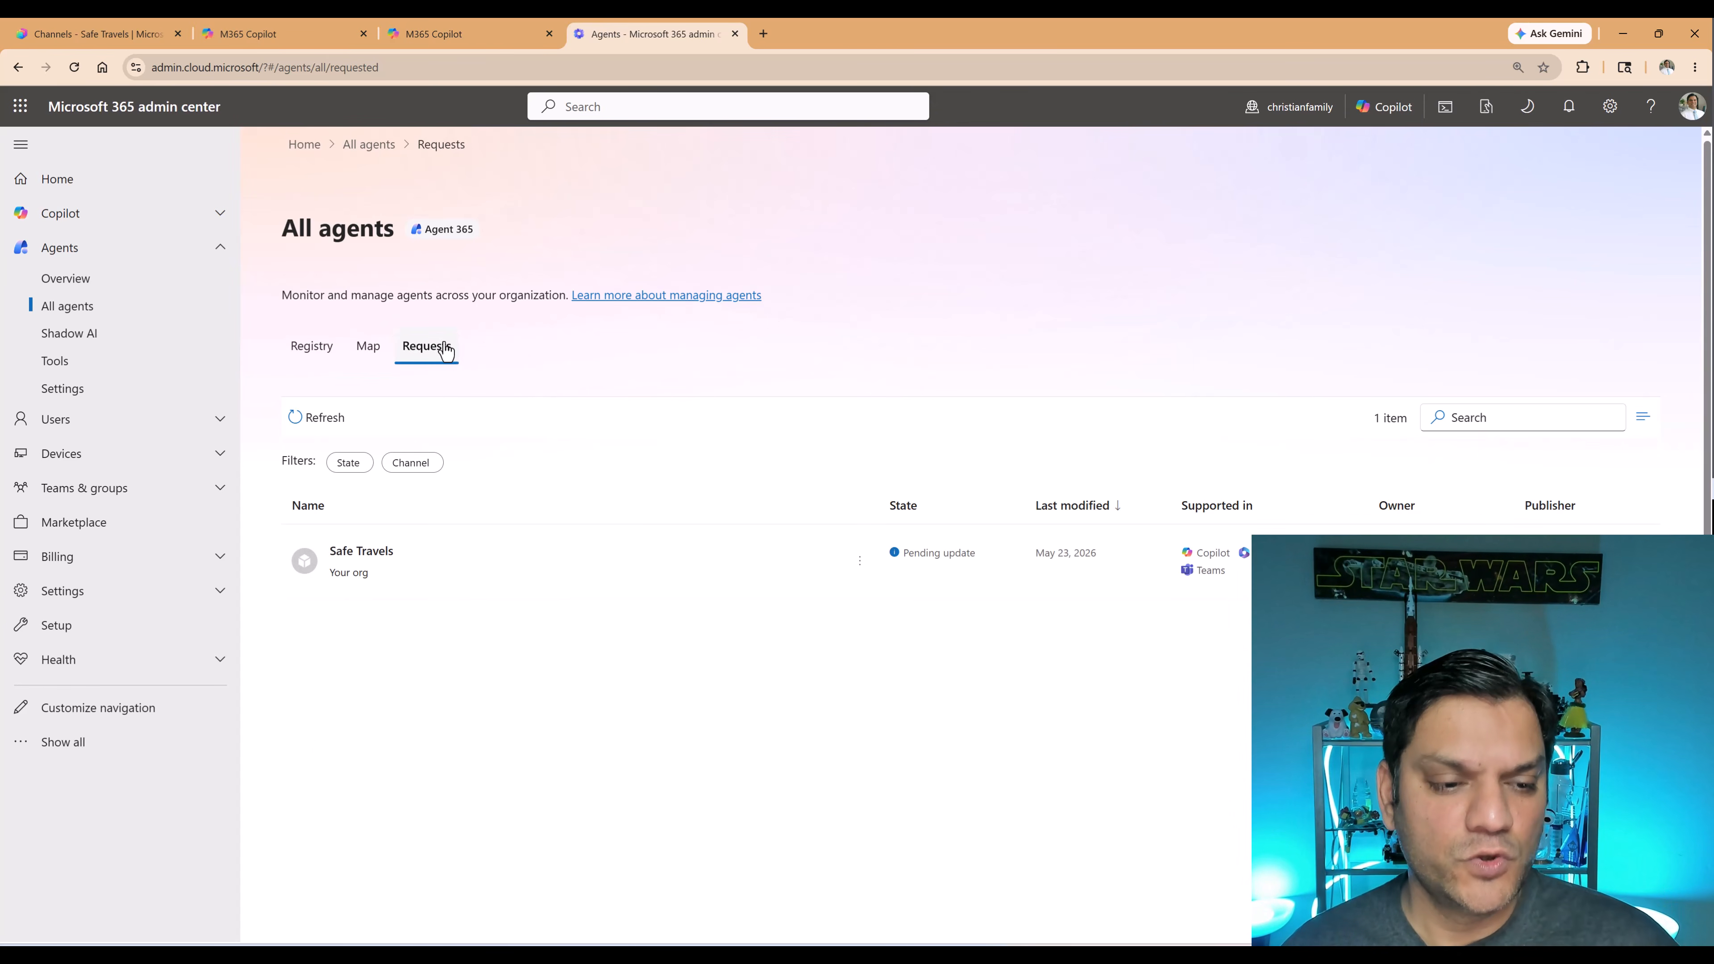
pyautogui.click(364, 560)
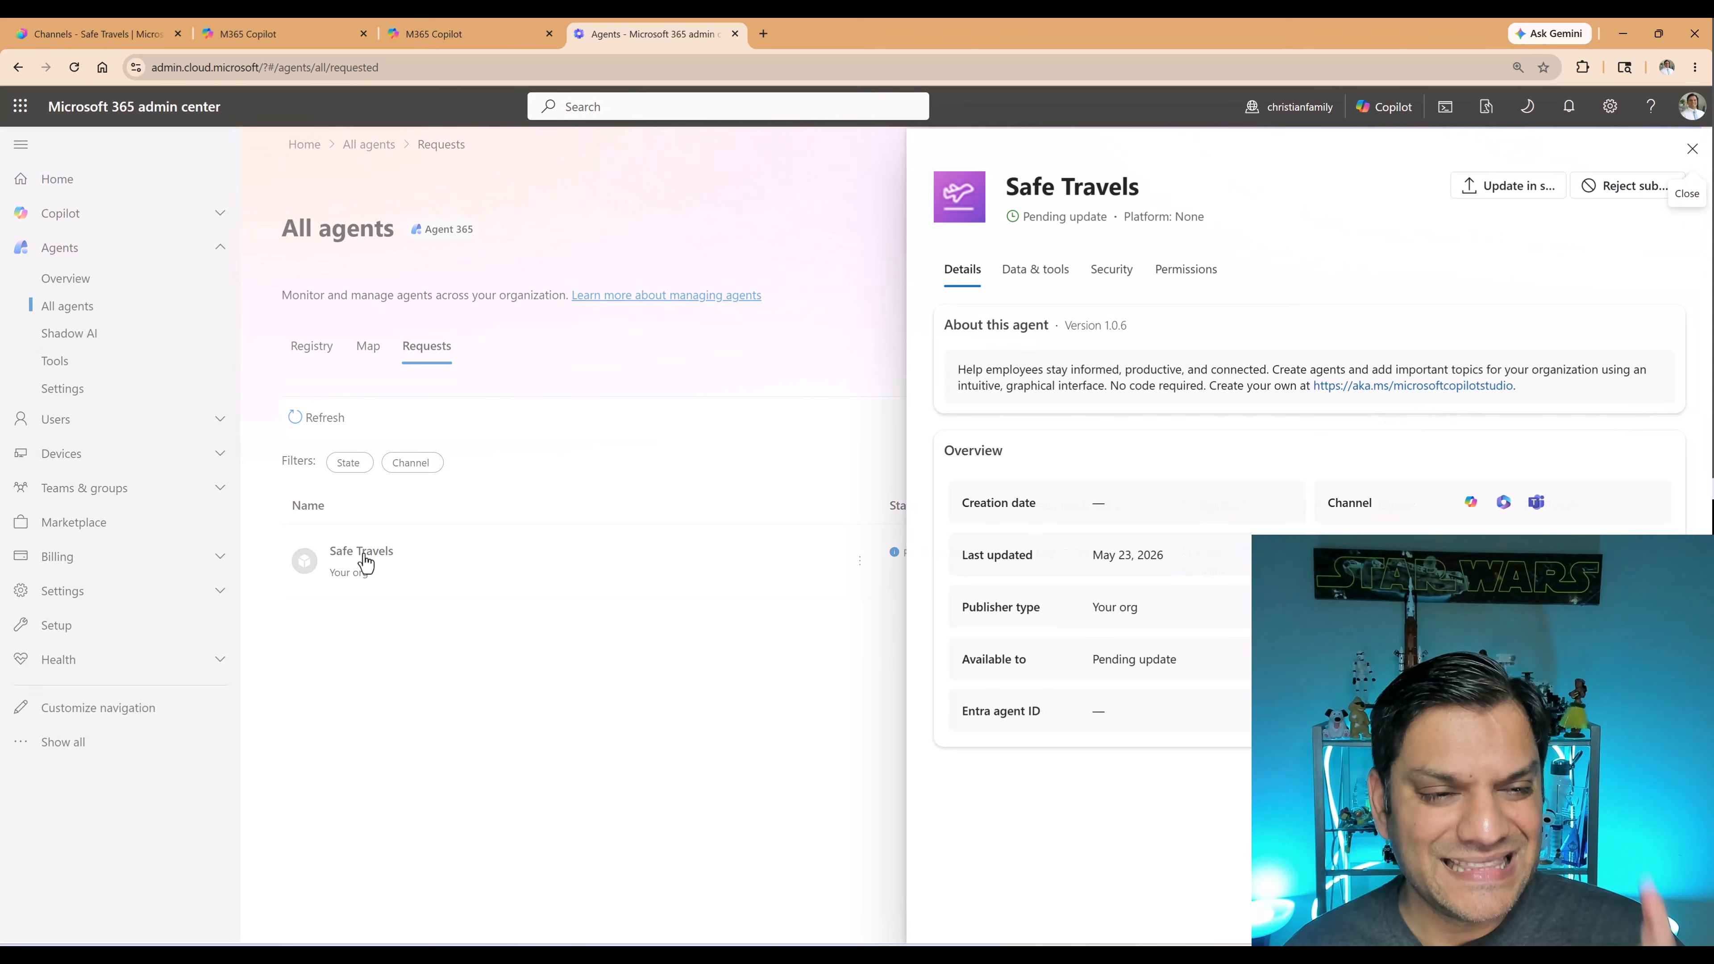
pyautogui.click(1496, 195)
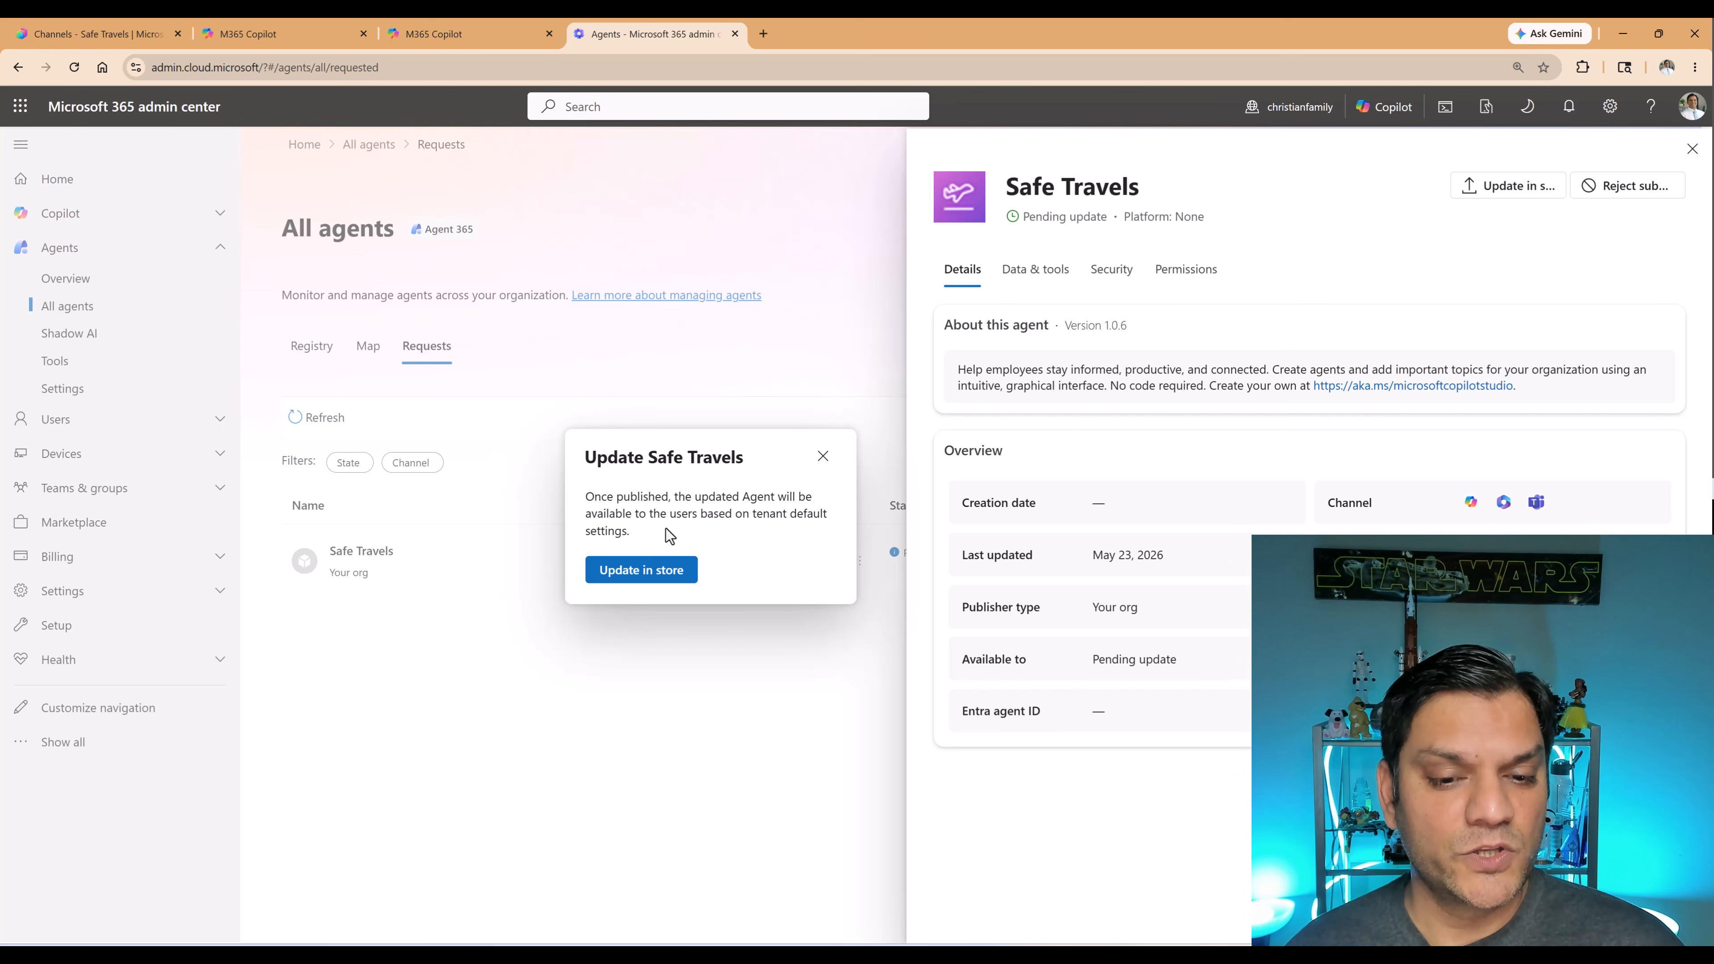
pyautogui.click(648, 573)
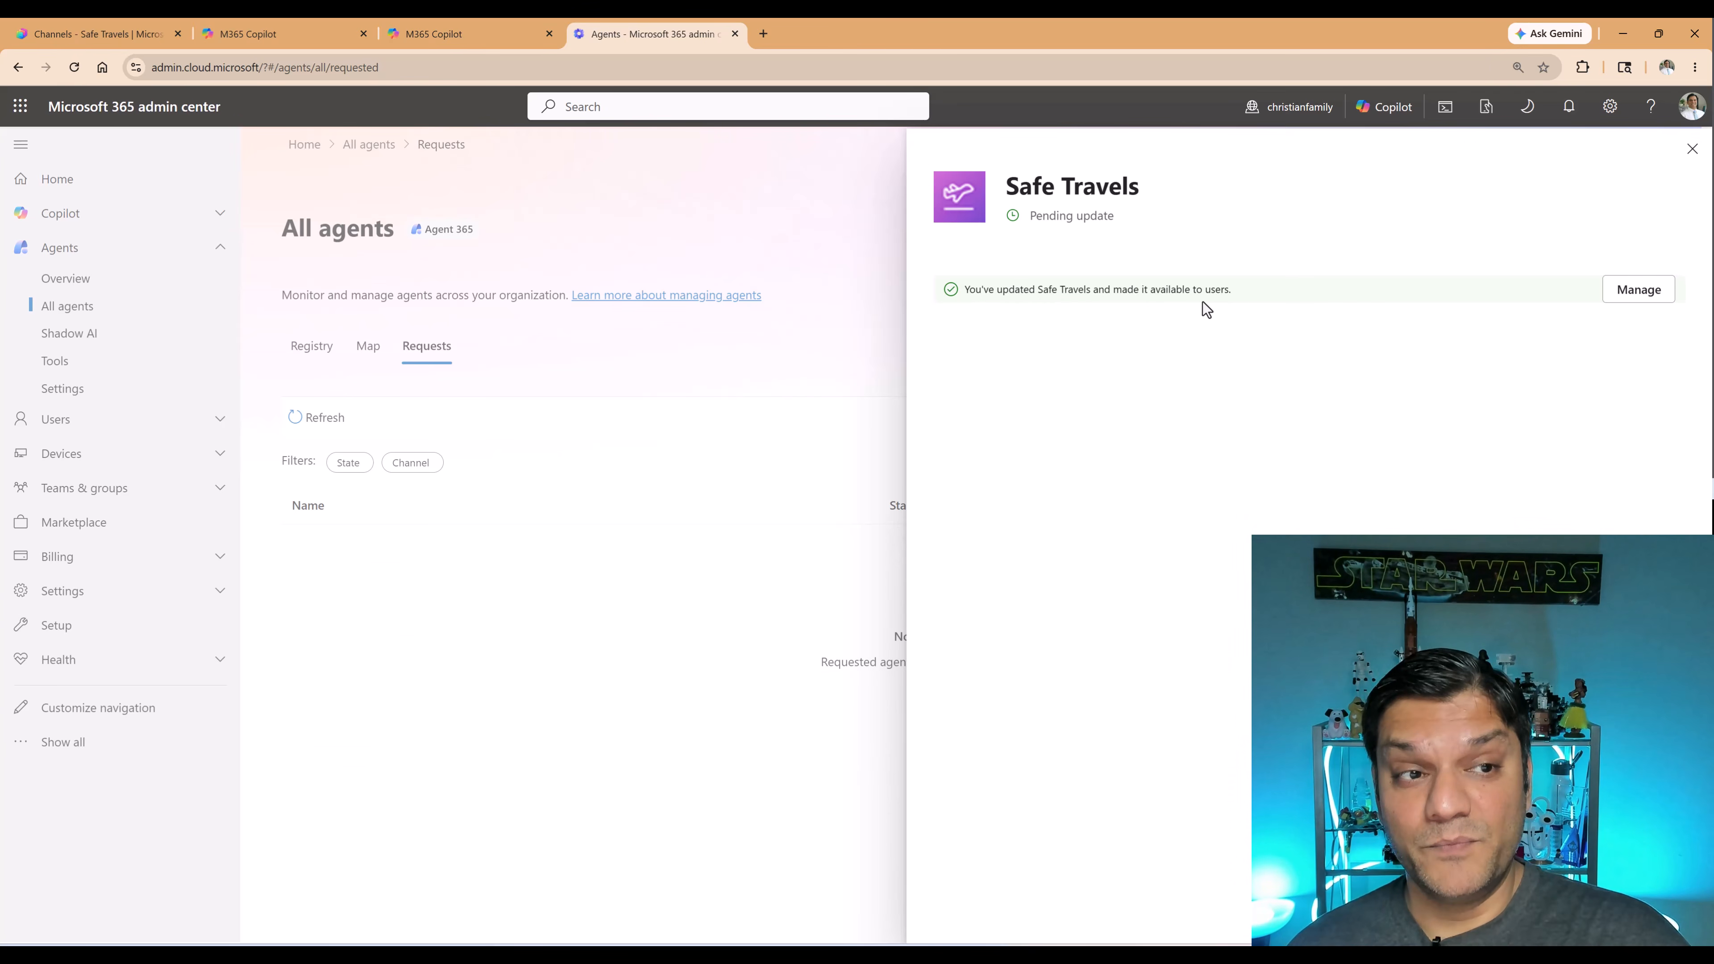
# Switch to Copilot Studio and refresh the Safe Travels submission status for the org's Teams app store
pyautogui.click(85, 31)
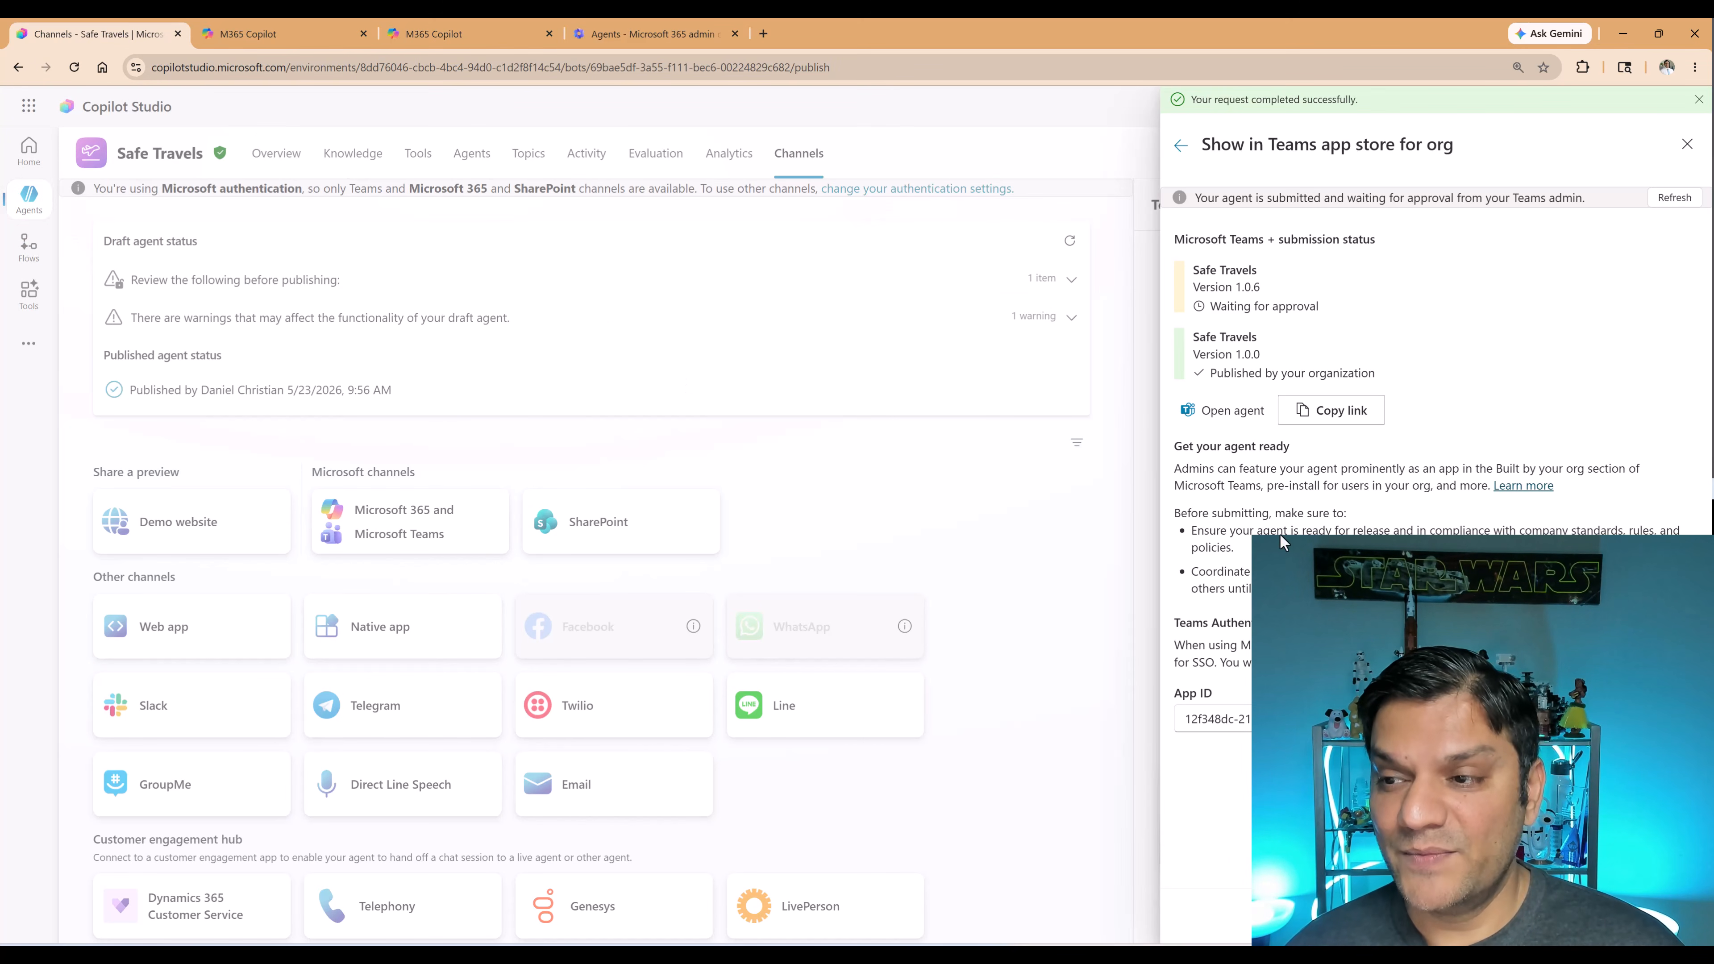
pyautogui.click(1654, 197)
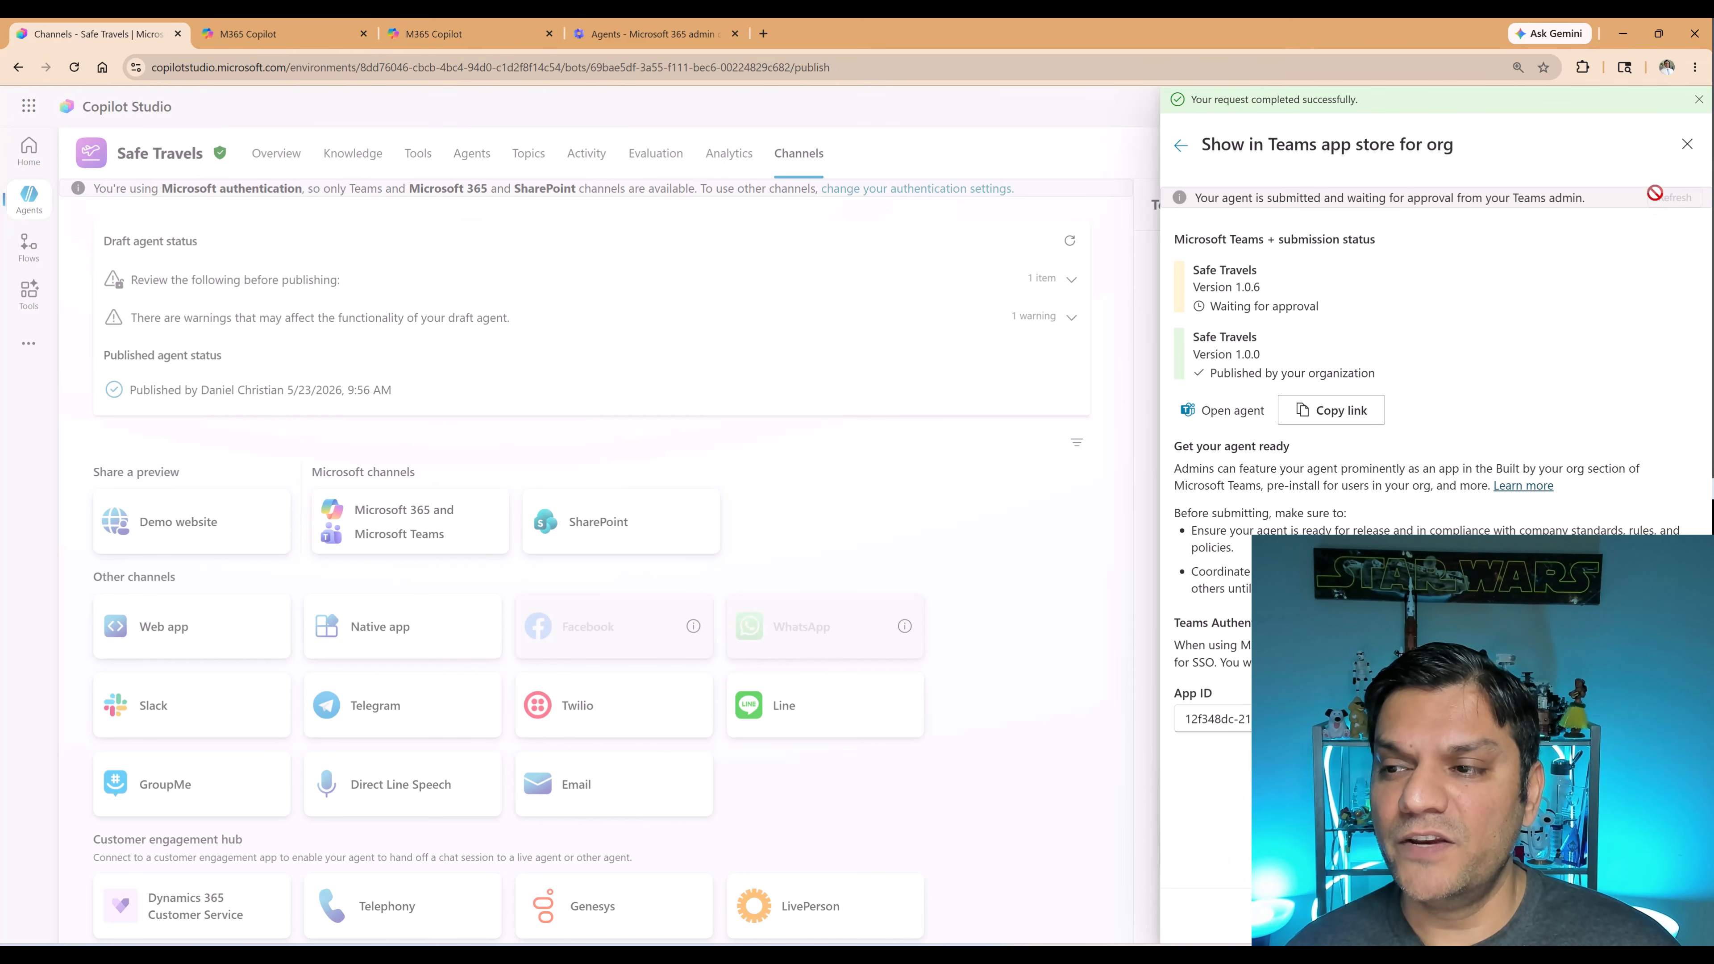